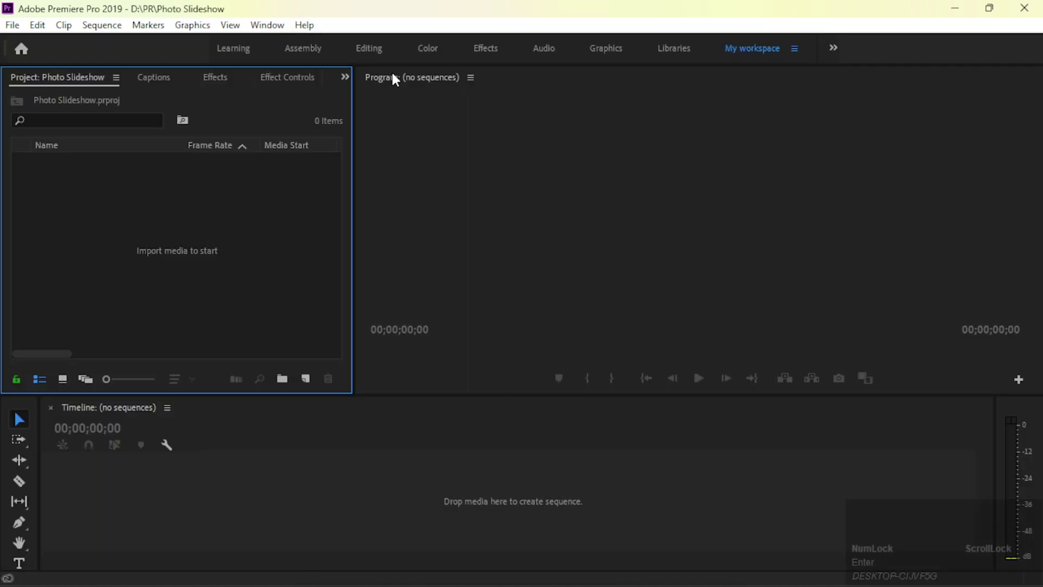
Import the mountain road, snowy night forest and palm tree images from the Documents folder into the project.
click(232, 208)
double_click(233, 212)
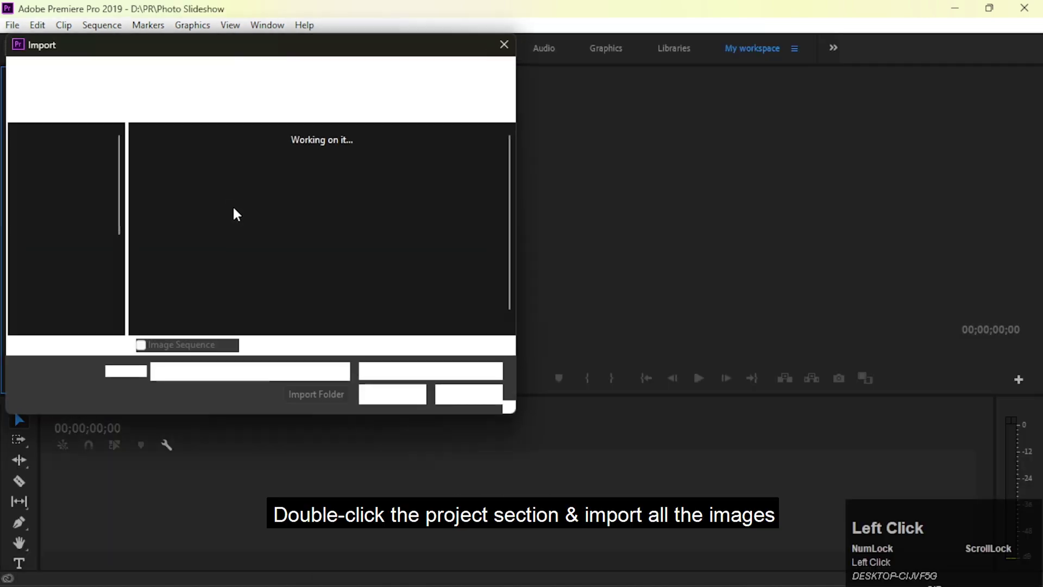
drag(464, 261, 361, 203)
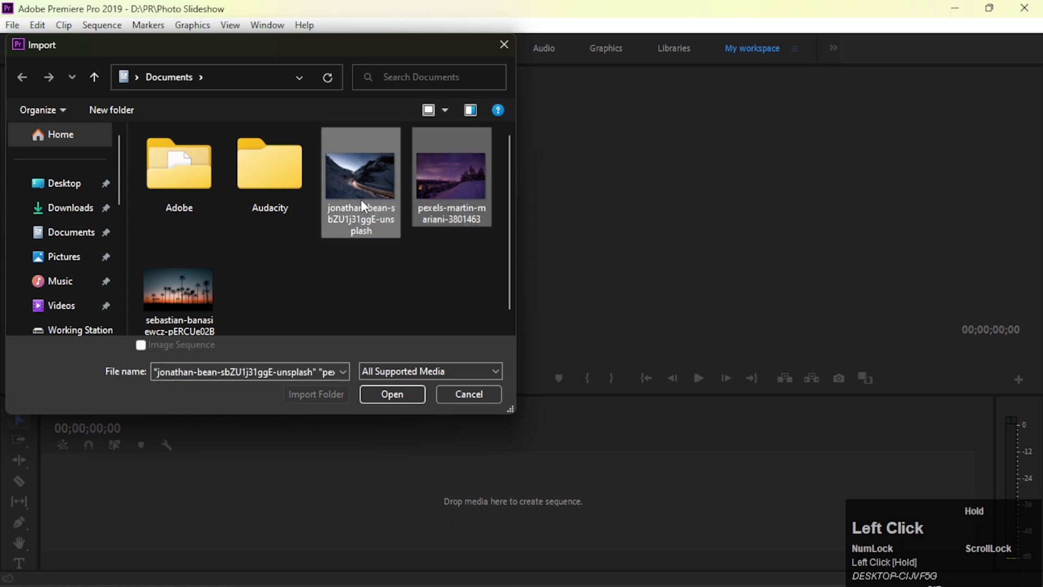
ctrl+click(188, 291)
click(412, 395)
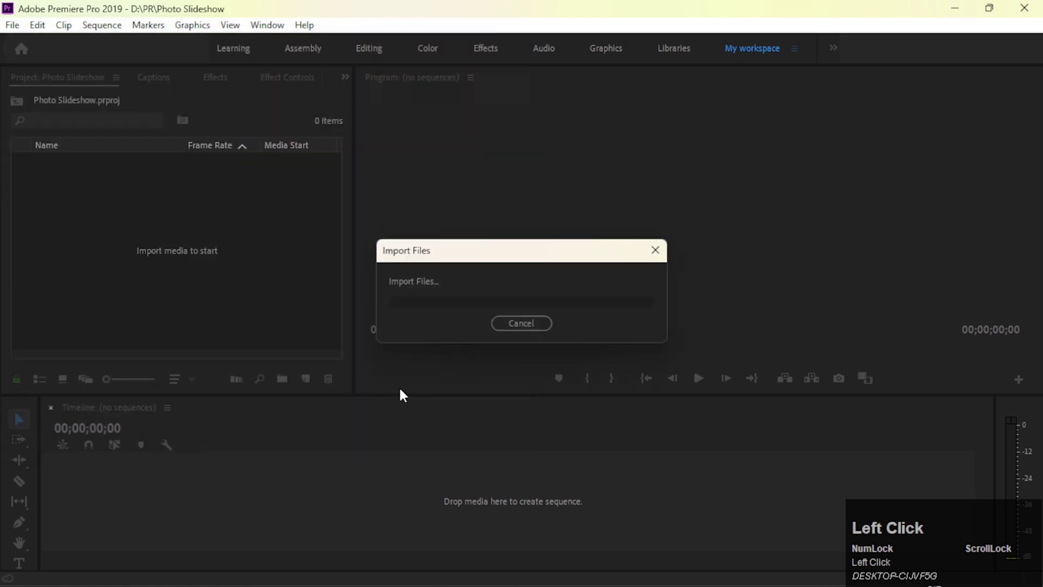
click(265, 337)
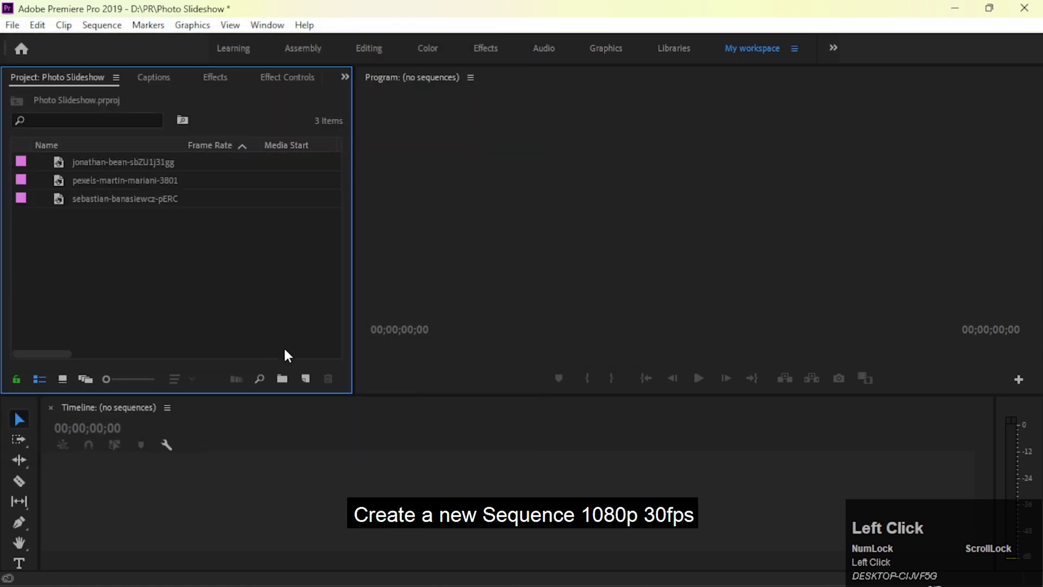
Create a new sequence from the DSLR 1080p30 preset, named Sequence 01.
click(306, 379)
click(332, 397)
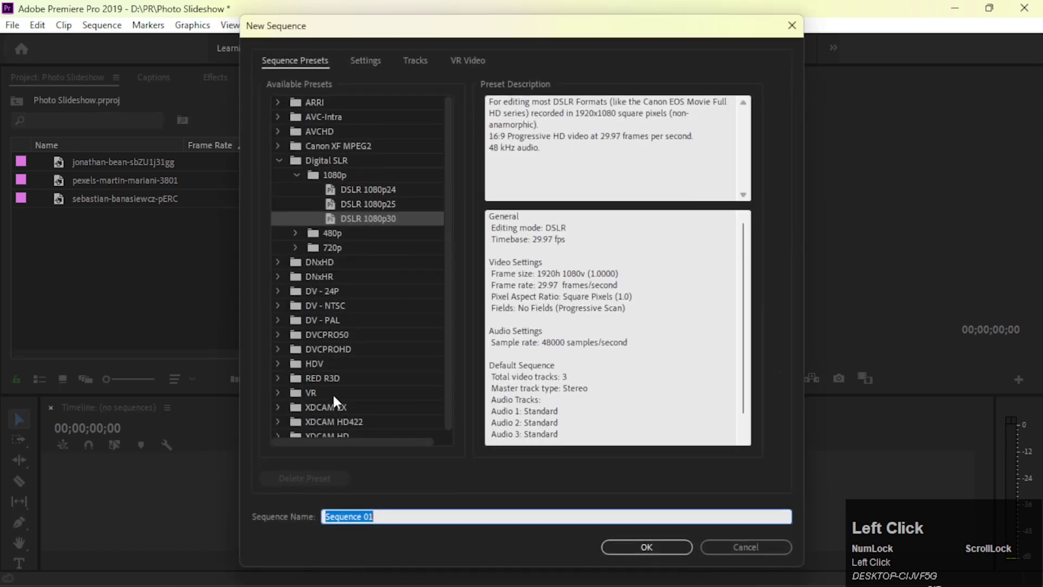
click(630, 547)
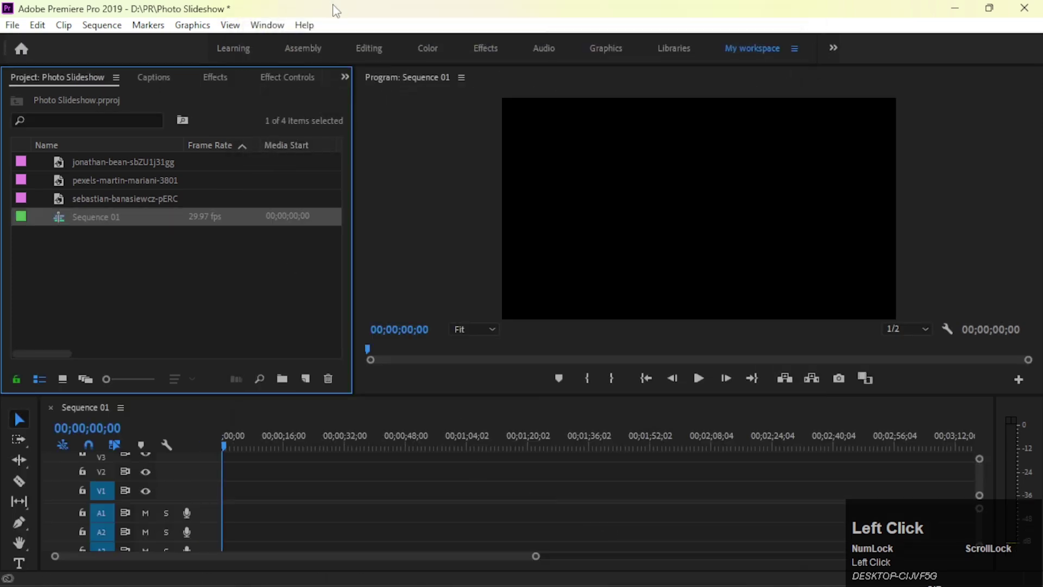
click(211, 337)
Stack the images at the start of the sequence: mountain road on V1, snowy night forest on V2, palm trees on V3.
click(117, 163)
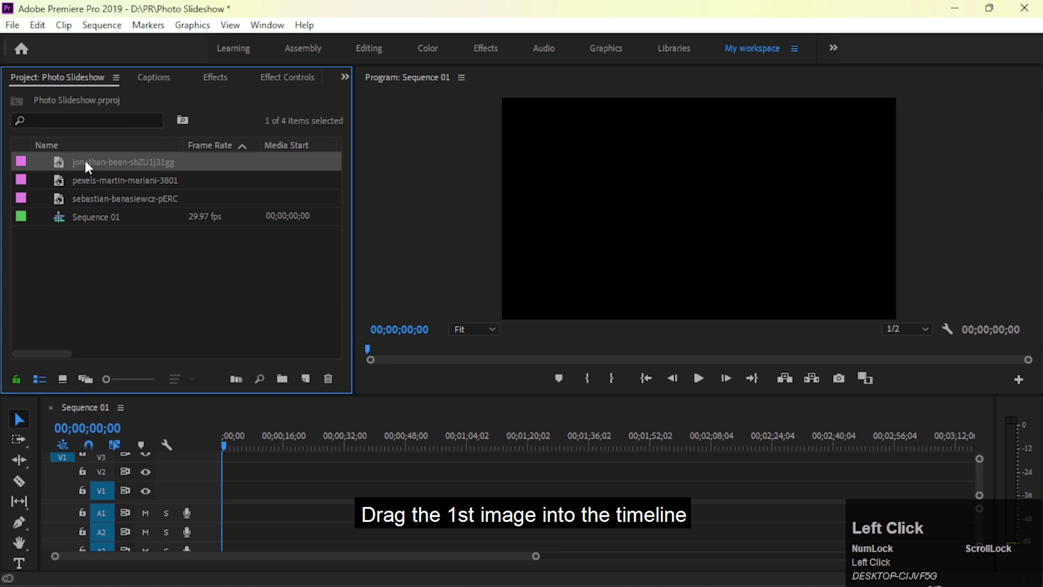
drag(260, 320, 223, 541)
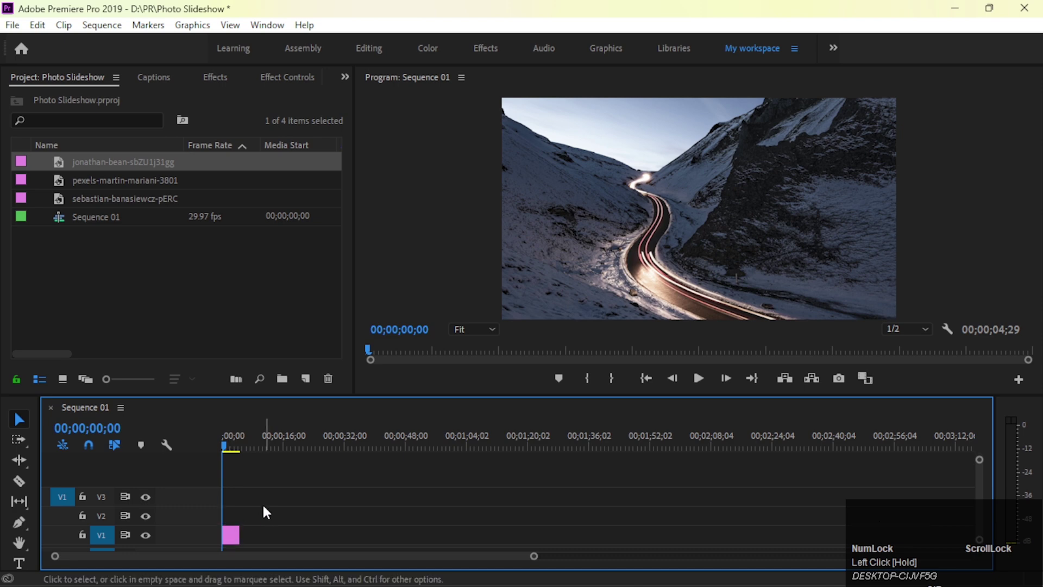
click(112, 183)
drag(84, 179, 229, 513)
drag(87, 198, 234, 538)
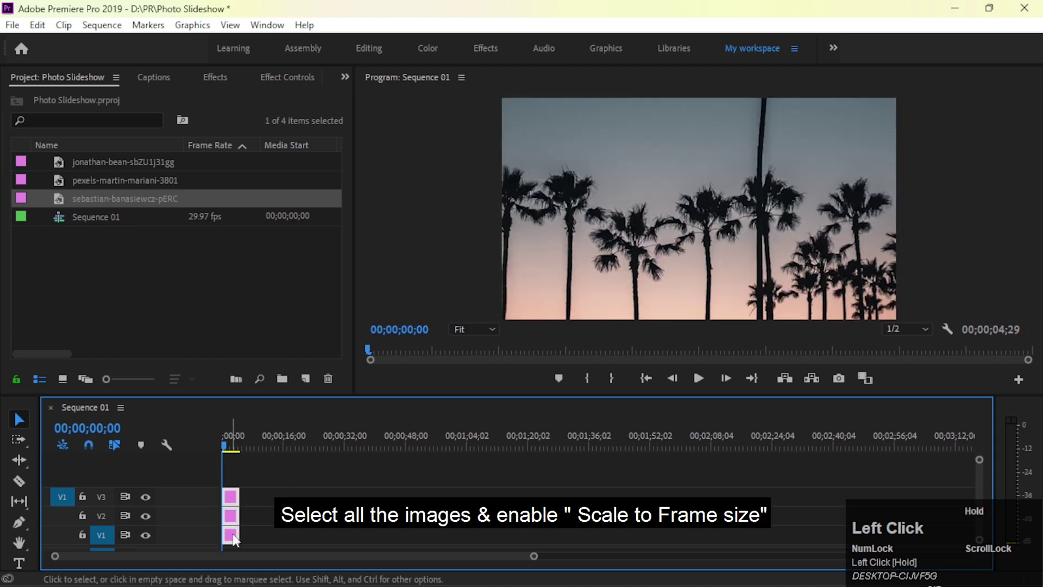
Apply Scale to Frame Size to all three image clips in the timeline.
right_click(234, 535)
click(274, 563)
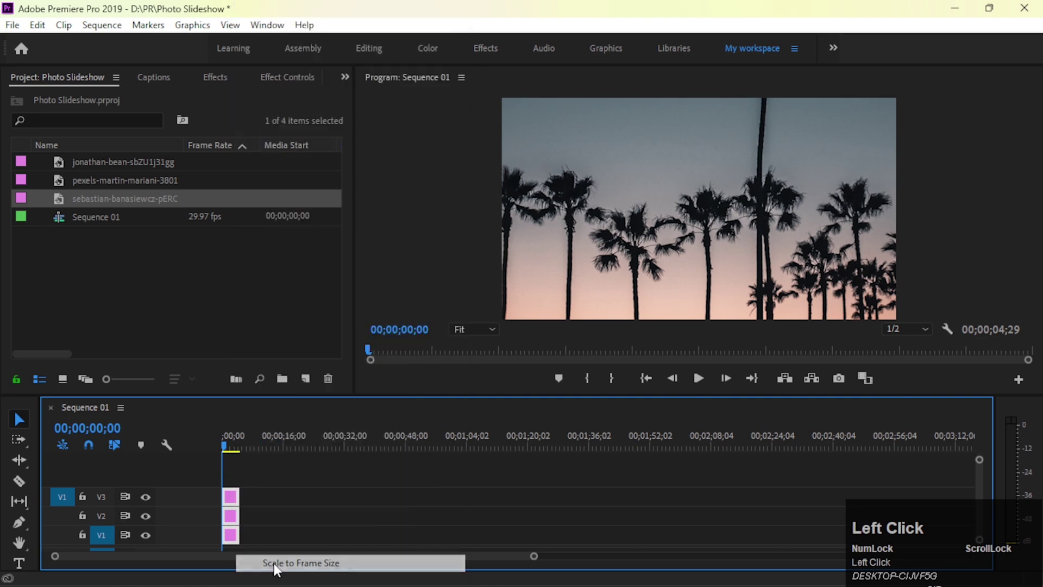
click(254, 464)
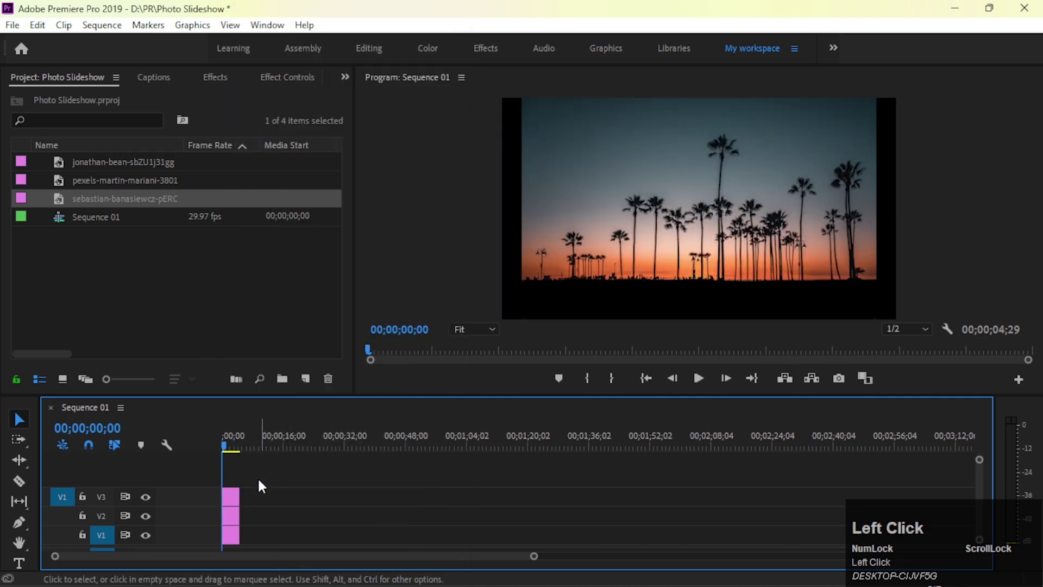
Set the Scale of the palm tree clip on V3 to 115 so it fills the frame.
click(232, 500)
click(272, 77)
drag(114, 172, 122, 172)
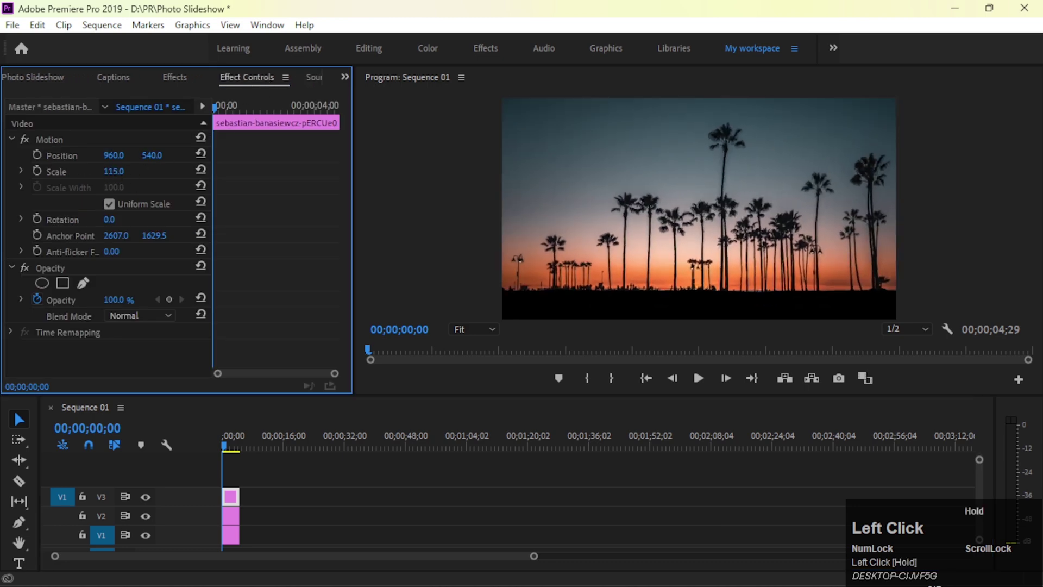
Set the Scale of the V2 and V1 image clips to 122, hiding the covering tracks only while adjusting.
click(146, 496)
click(230, 516)
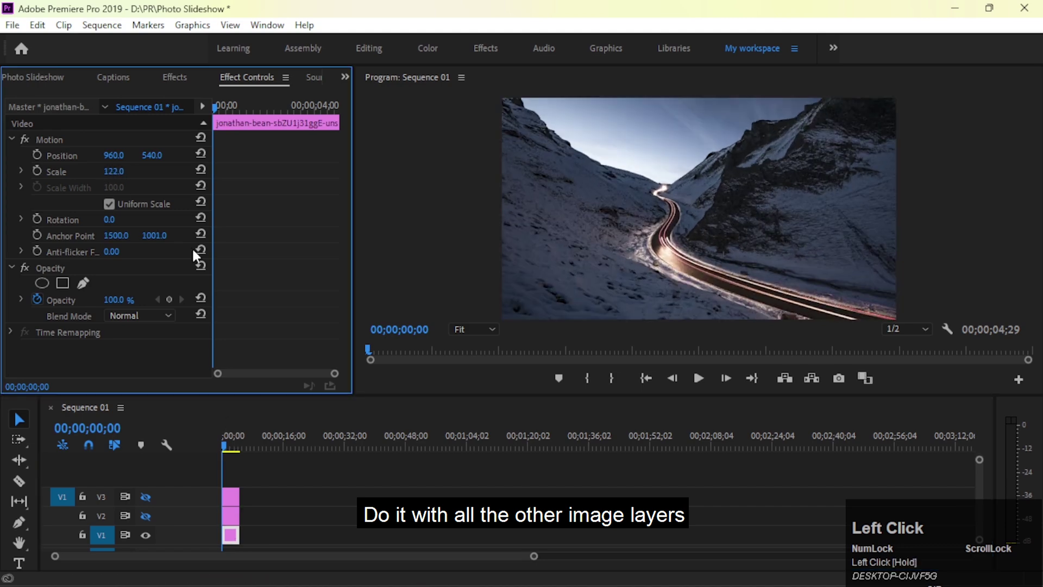
click(145, 497)
click(489, 478)
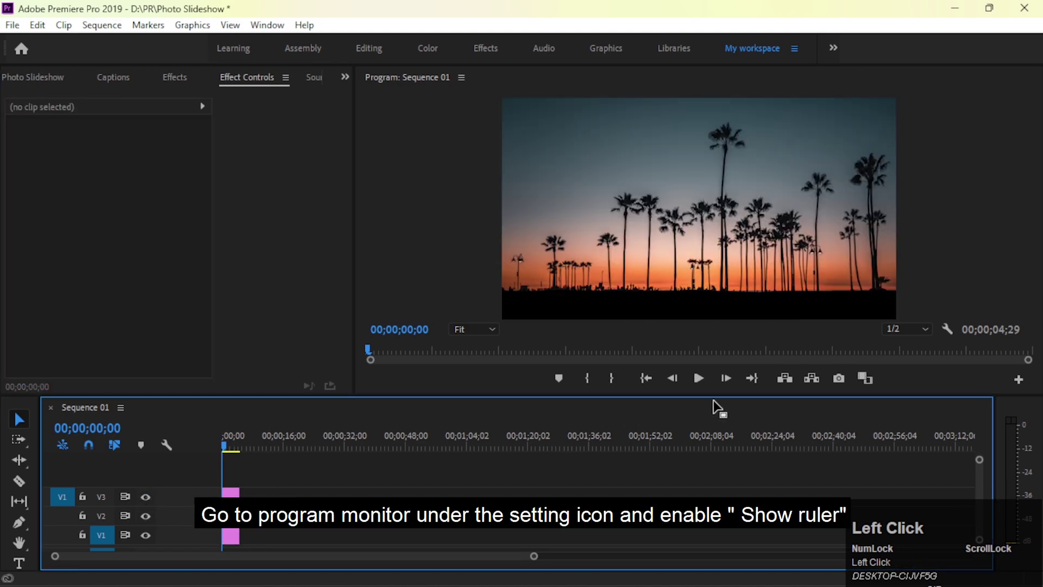
Show the program monitor rulers and place four vertical guides at about 510, 680, 1165 and 1315.
click(947, 331)
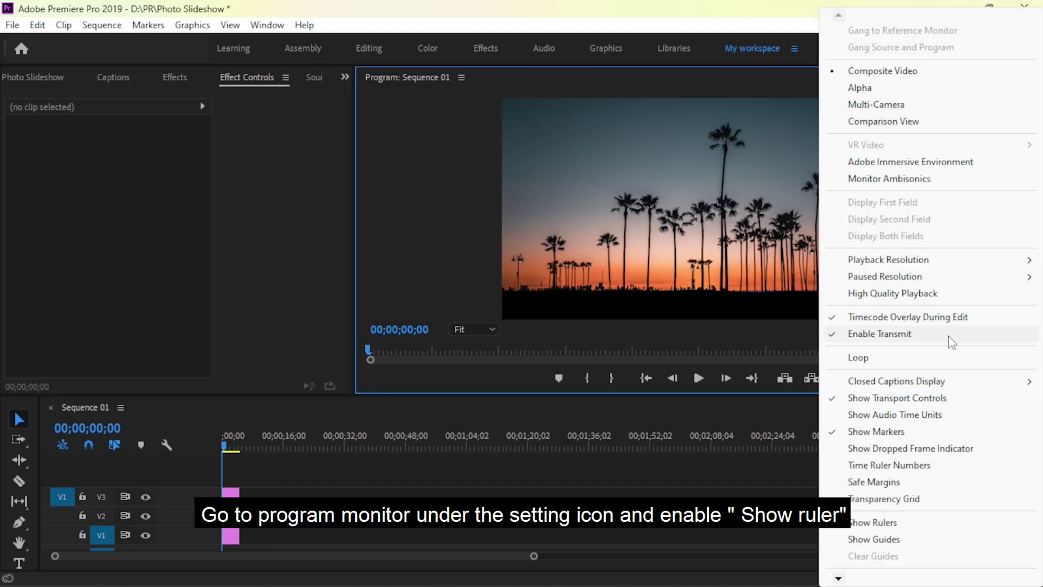
click(873, 524)
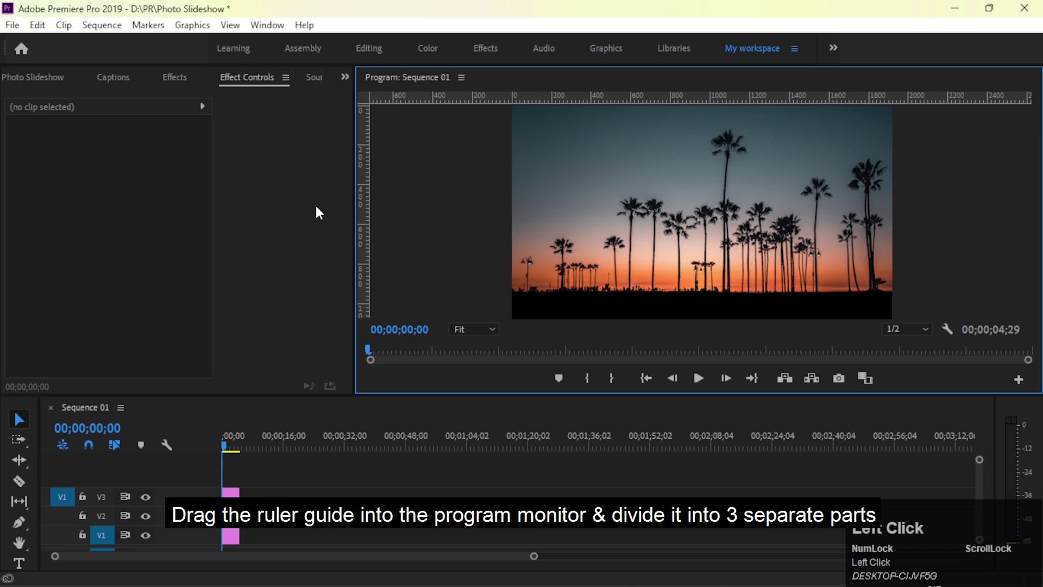
drag(370, 195, 767, 244)
drag(629, 247, 640, 248)
drag(365, 219, 743, 217)
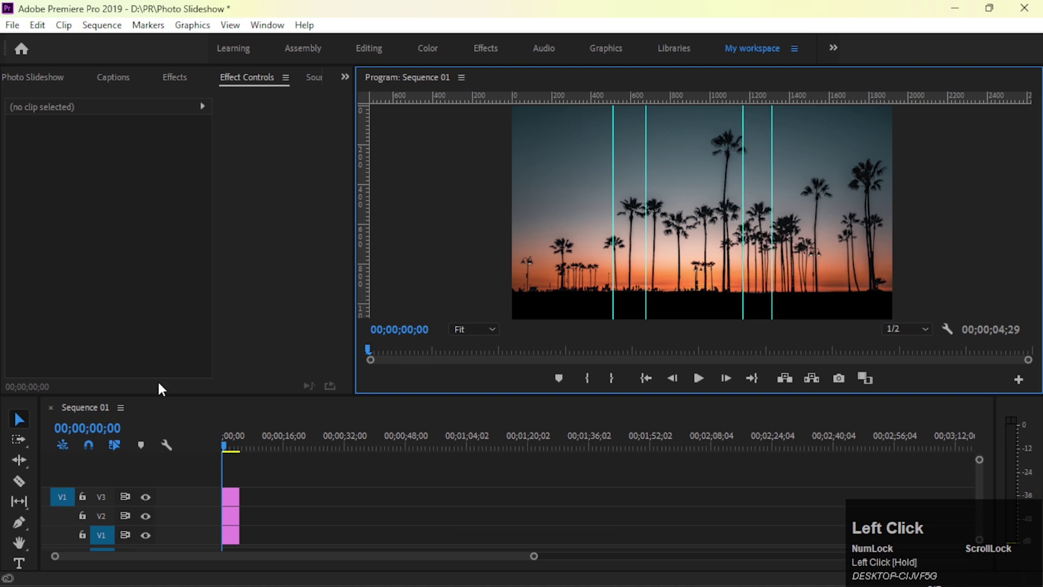
Add a rectangular opacity mask to the palm tree clip on V3 and move it to the frame's upper-left corner.
click(261, 455)
click(231, 492)
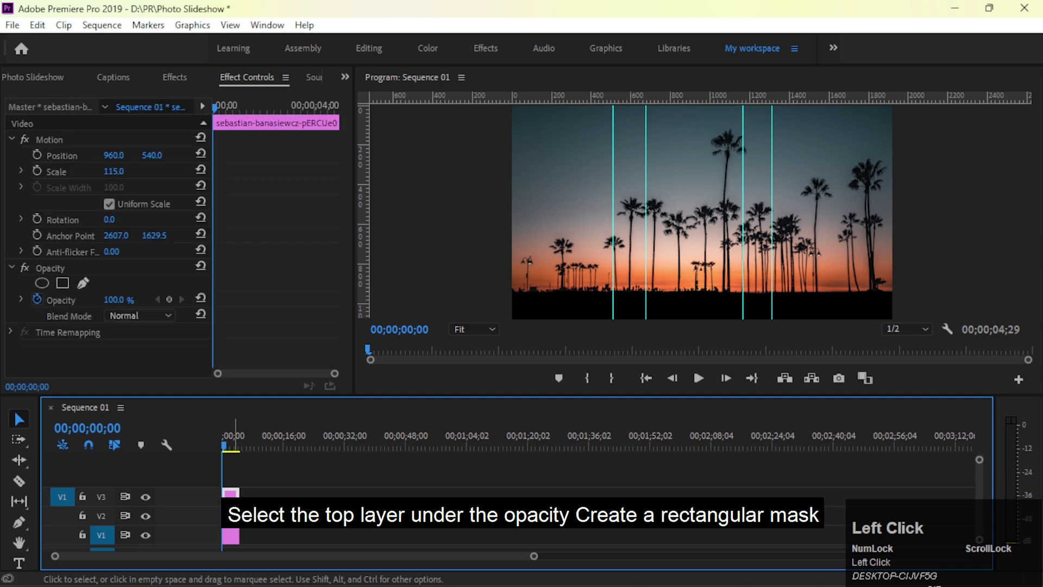
click(52, 271)
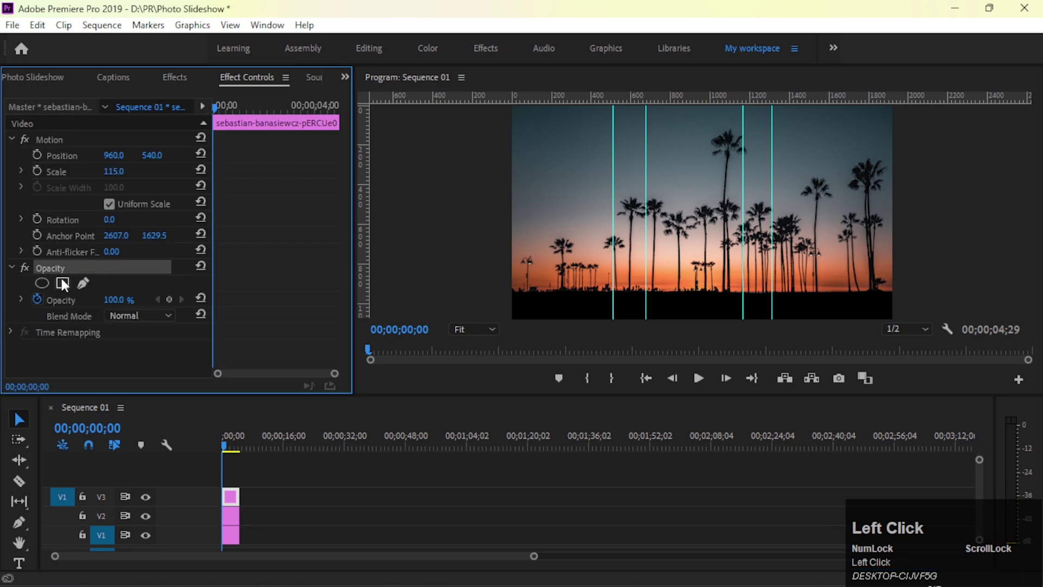
click(62, 282)
drag(693, 220, 553, 140)
Reshape the palm tree mask to cover the left third, slanting its right edge from the second guide above to the first guide below.
click(473, 329)
click(478, 383)
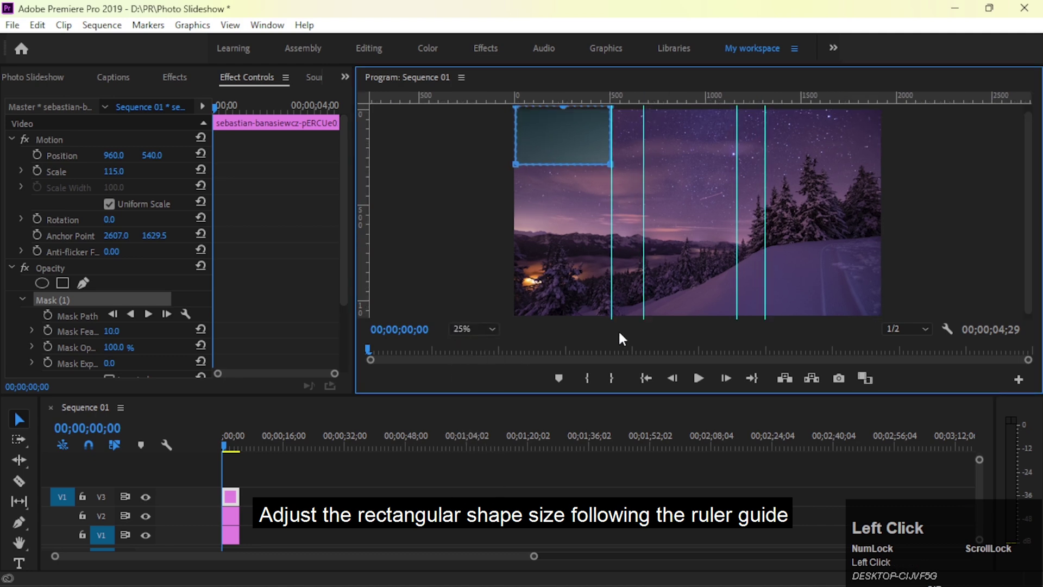
drag(617, 395, 596, 439)
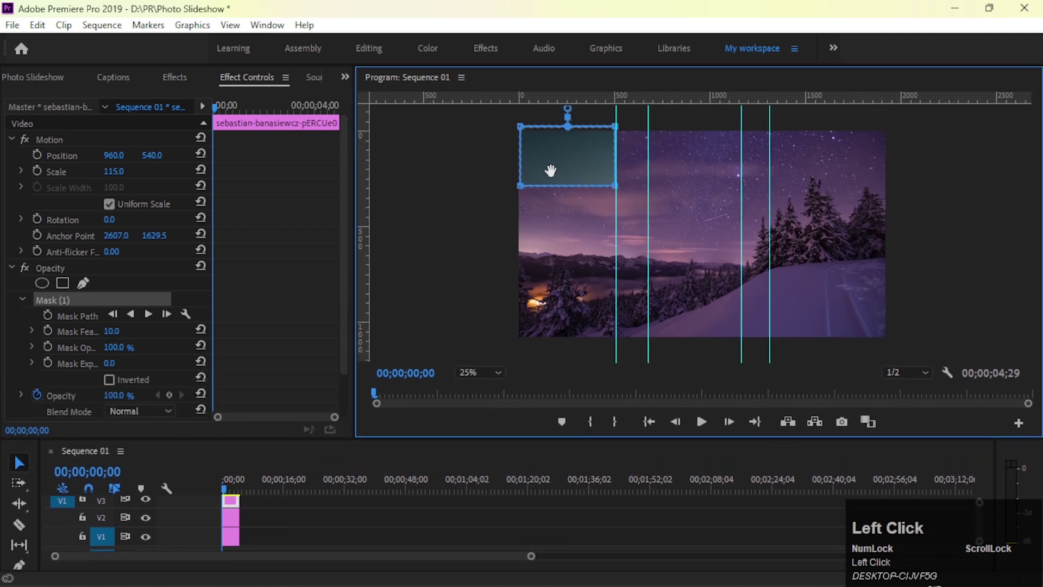
drag(552, 171, 545, 170)
drag(612, 131, 648, 130)
drag(609, 187, 616, 340)
drag(513, 186, 511, 348)
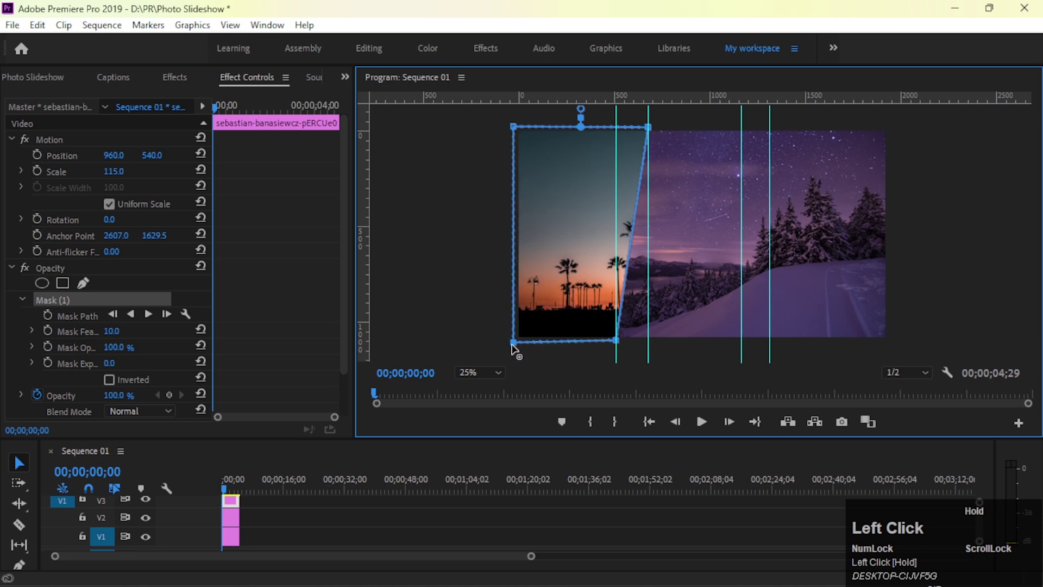
Set the palm tree mask's feather to 0.
click(112, 331)
text(0)
key(Return)
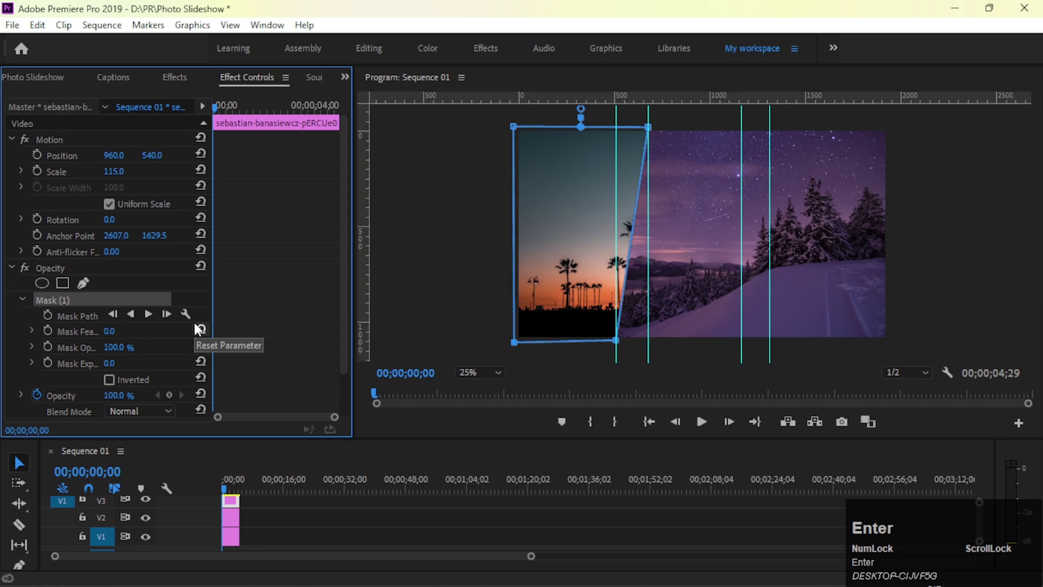
Mask the V2 snowy forest clip with a rectangle reshaped into the slanted middle third between the guides, with feather 0.
click(230, 516)
click(62, 283)
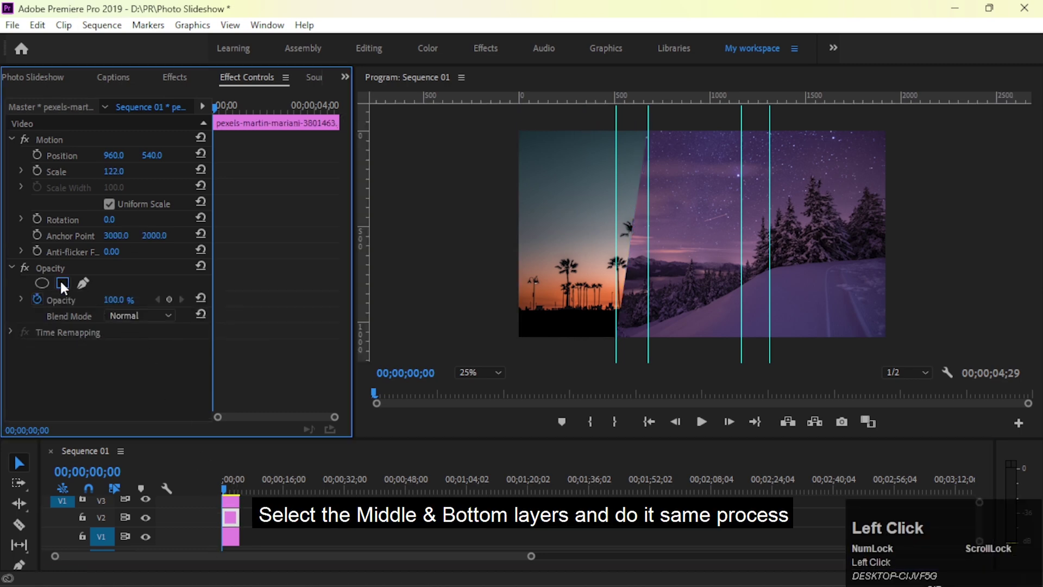
drag(702, 255, 616, 348)
drag(743, 191, 742, 344)
drag(743, 129, 771, 122)
drag(647, 129, 648, 120)
click(112, 331)
text(0)
Mask the V1 mountain road clip with a rectangle reshaped into the right third, its left edge slanting from the fourth guide to the third.
click(230, 517)
click(62, 282)
drag(811, 205, 804, 169)
drag(863, 128, 897, 126)
drag(864, 191, 893, 346)
drag(768, 191, 743, 343)
drag(772, 128, 771, 128)
Set the mountain road mask's feather to 0 and deselect the mask.
click(111, 331)
text(0)
key(Return)
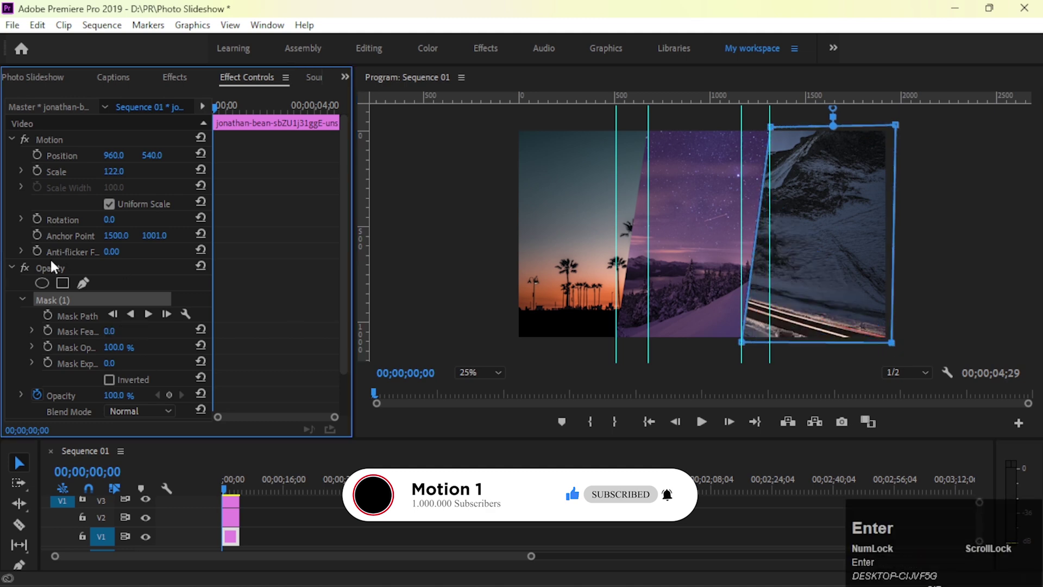
click(50, 263)
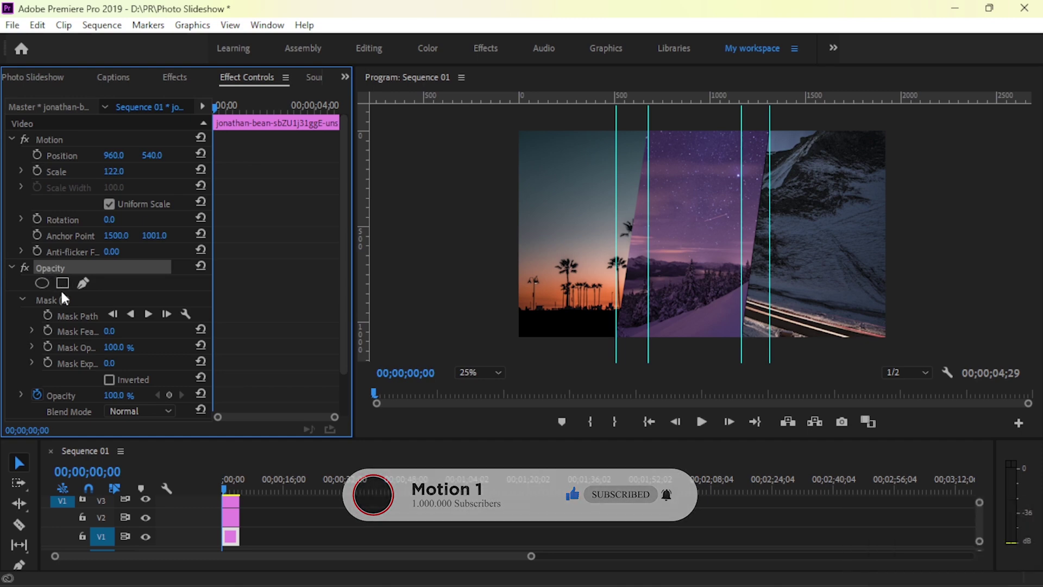
Hide the middle and bottom video tracks, V2 and V1.
click(286, 503)
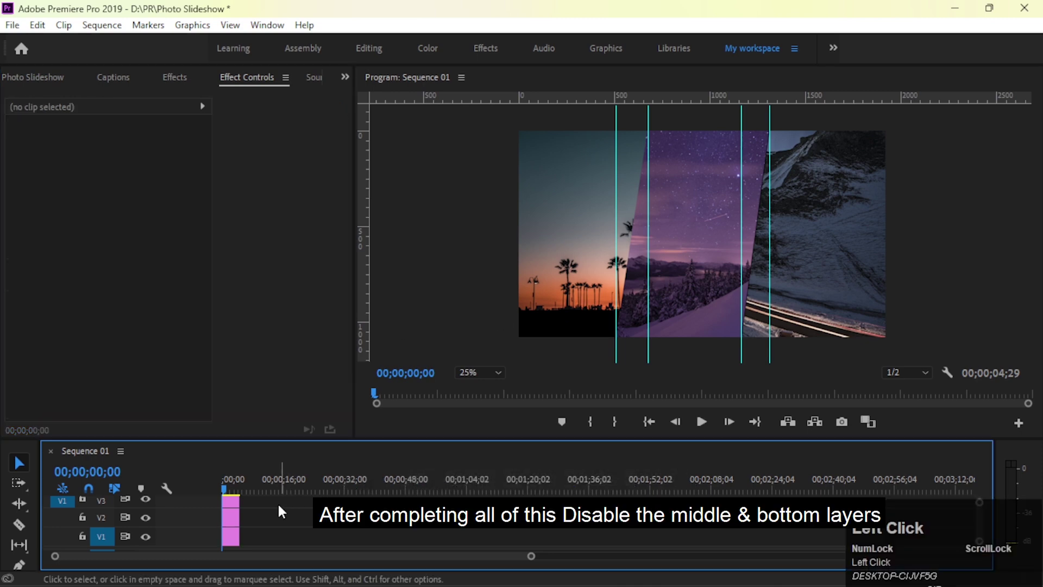
click(143, 516)
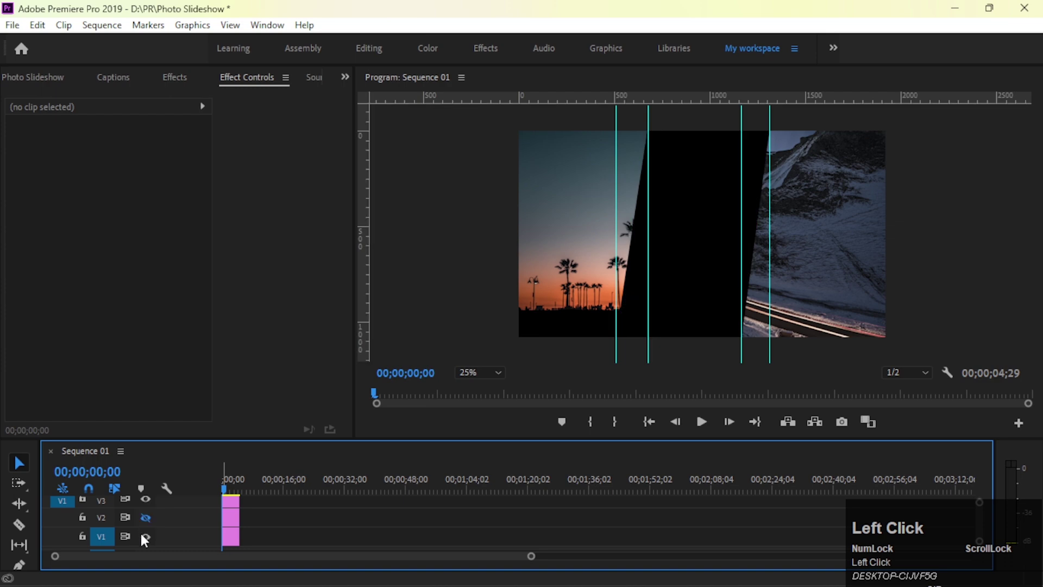
click(143, 534)
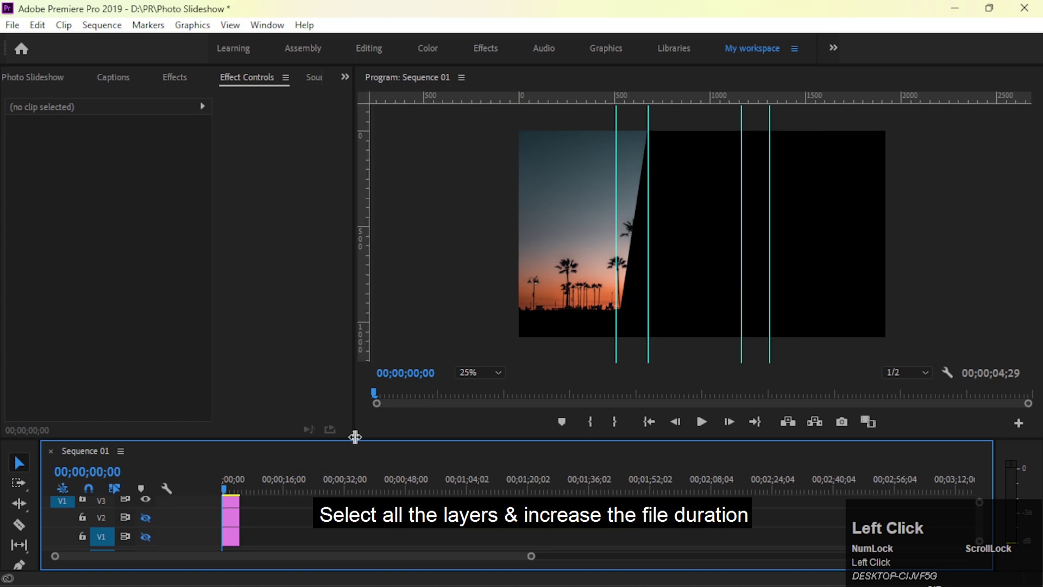
Select all three image clips and extend their ends together to about 39 seconds.
drag(364, 438, 364, 395)
drag(278, 478, 369, 511)
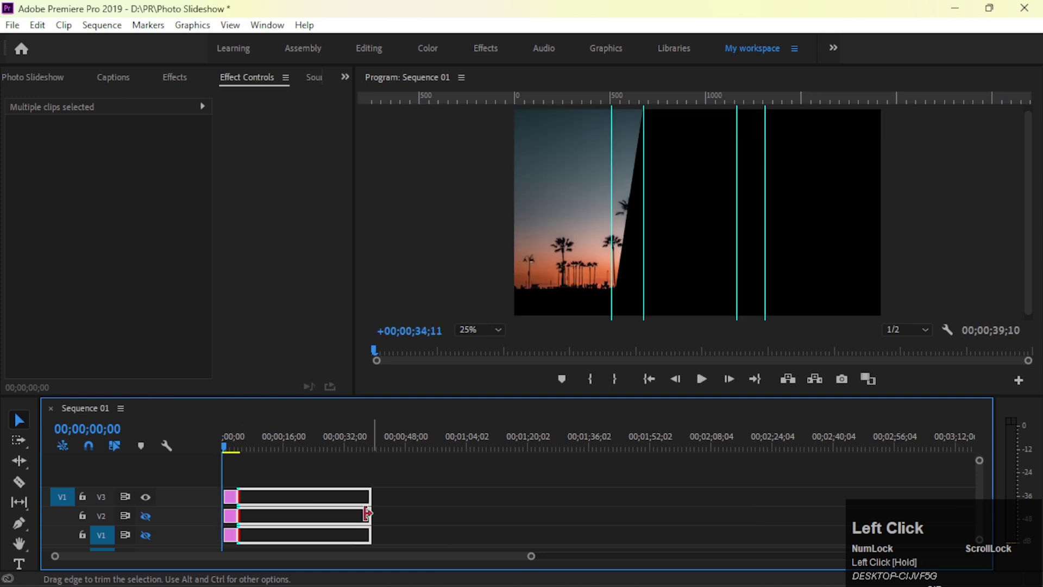
click(284, 460)
Move the playhead to 00;00;02;00 and add a marker there.
click(233, 444)
mouse_move(233, 445)
mouse_down()
mouse_move(244, 445)
mouse_move(230, 446)
mouse_up()
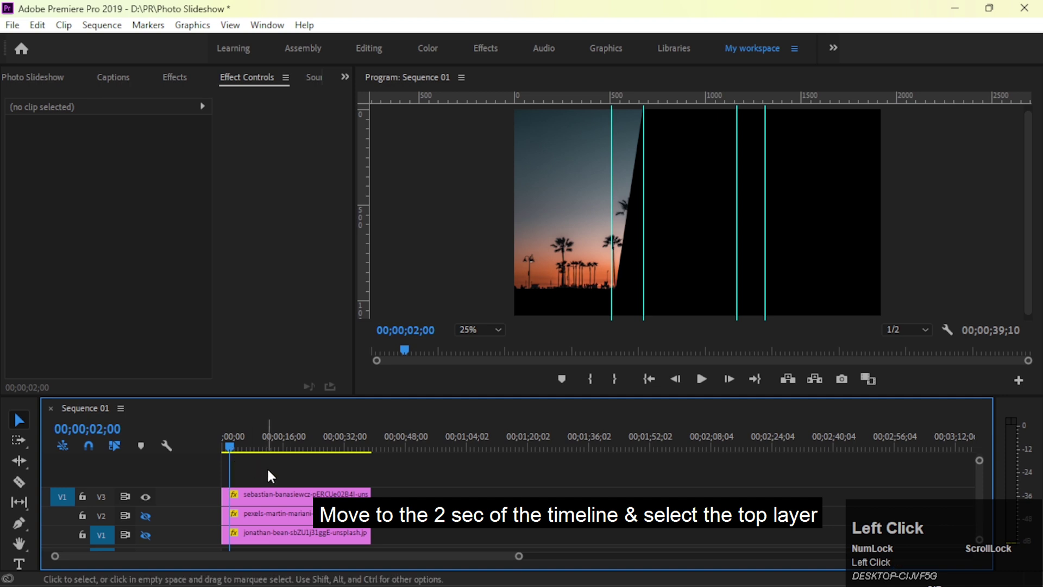
key(m)
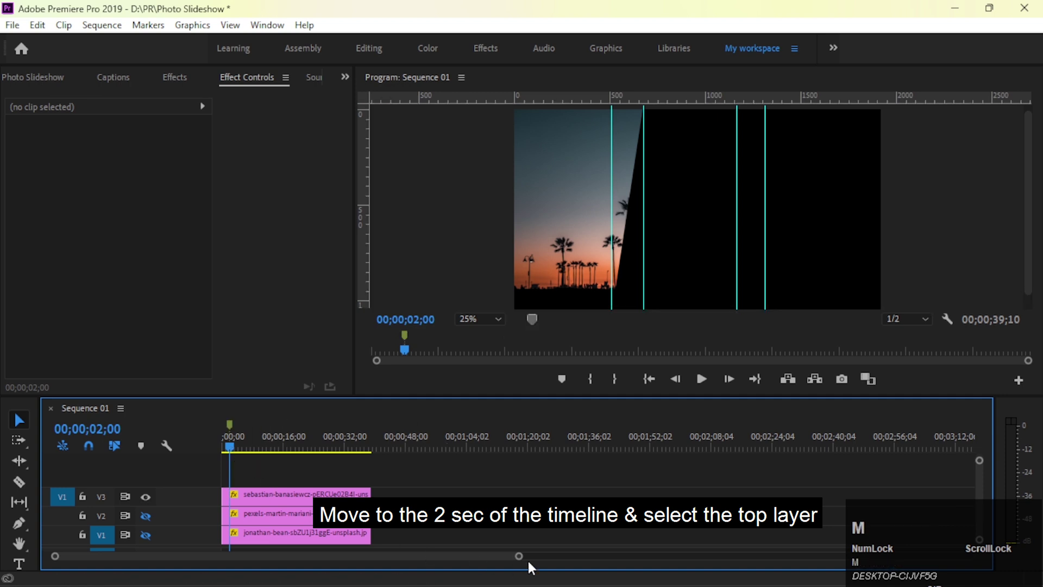
Turn on mask path animation for the top palm-tree image's mask with a keyframe at 00;00;02;00.
drag(519, 558, 429, 559)
click(279, 492)
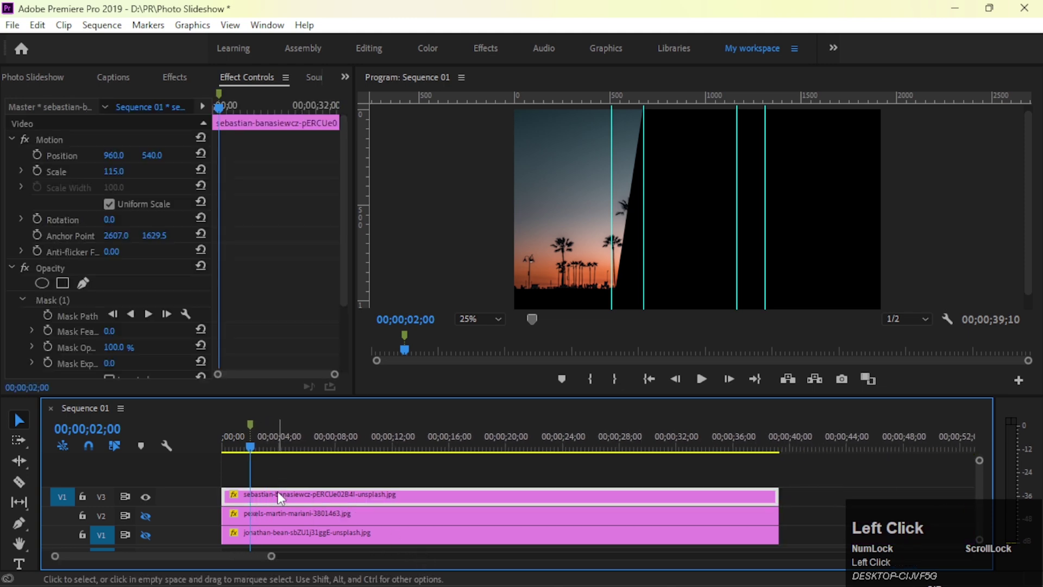
click(52, 300)
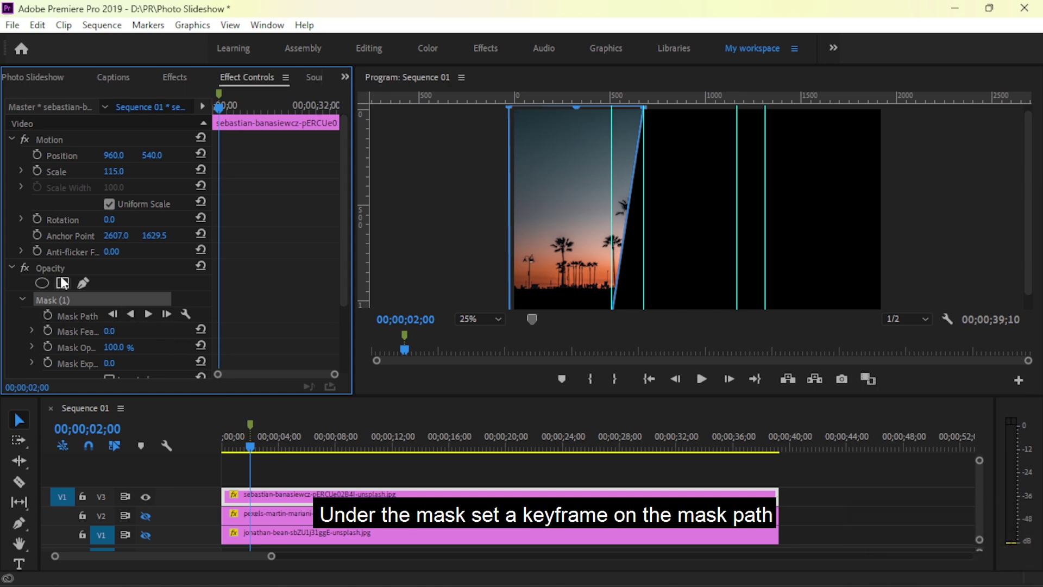
scroll(63, 278, down, 3)
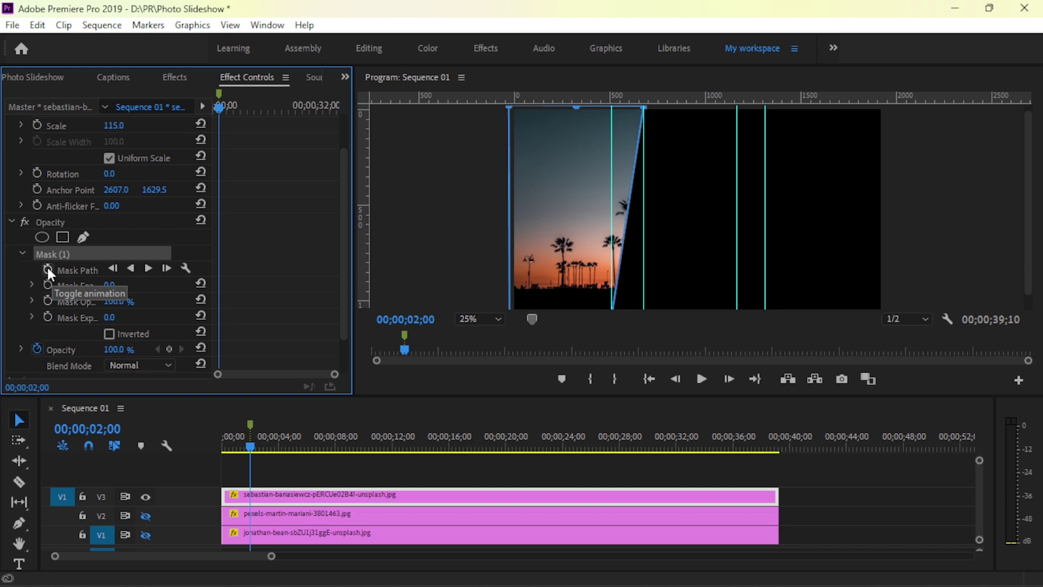
click(48, 267)
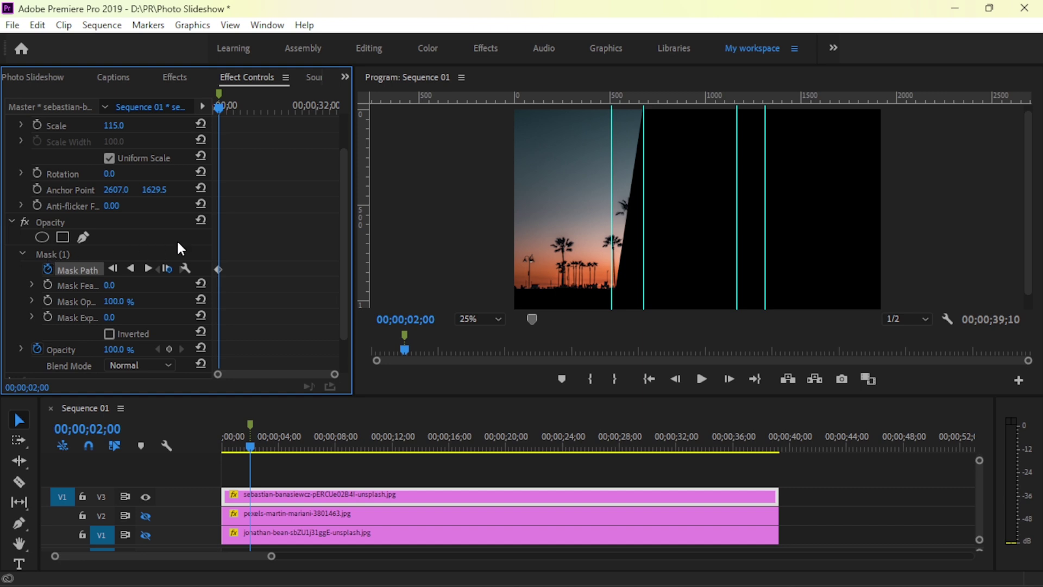
At 00;00;03;00, extend the palm-tree mask's two right corners beyond the frame edge to reveal the full image.
drag(220, 109, 222, 106)
key(Left)
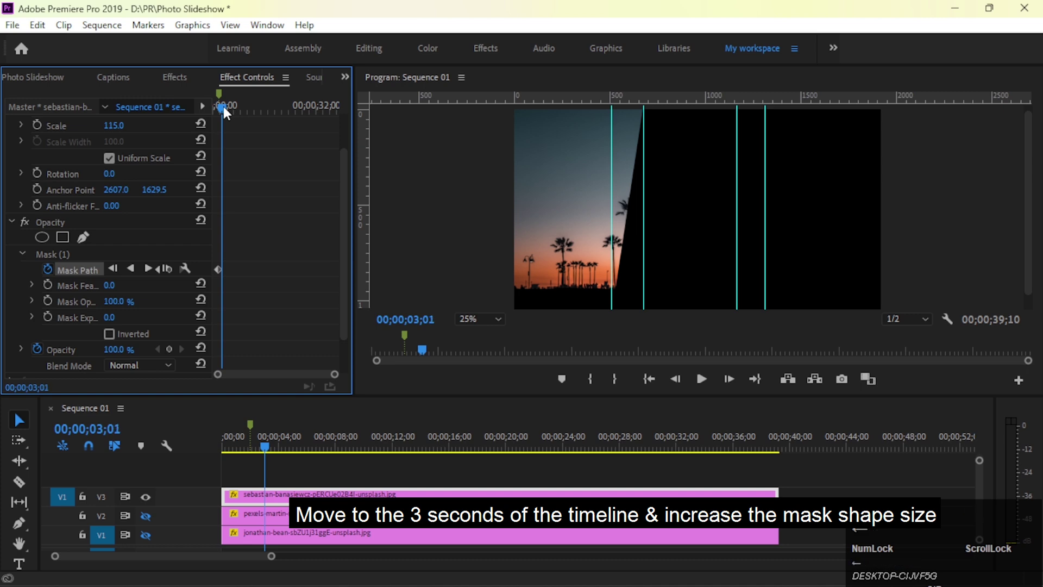
click(57, 248)
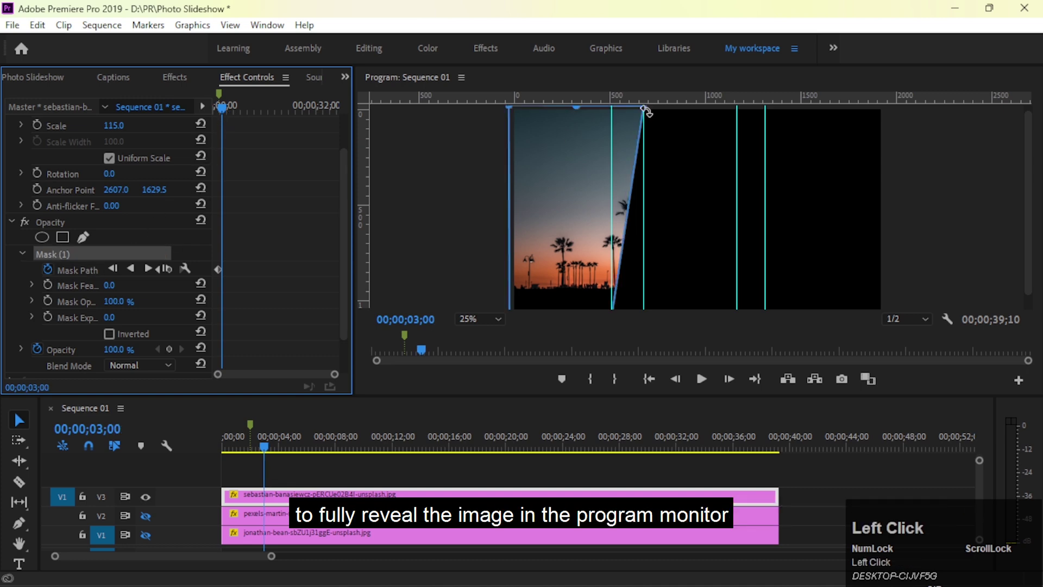
drag(629, 396, 614, 428)
drag(619, 334, 908, 341)
drag(648, 117, 898, 123)
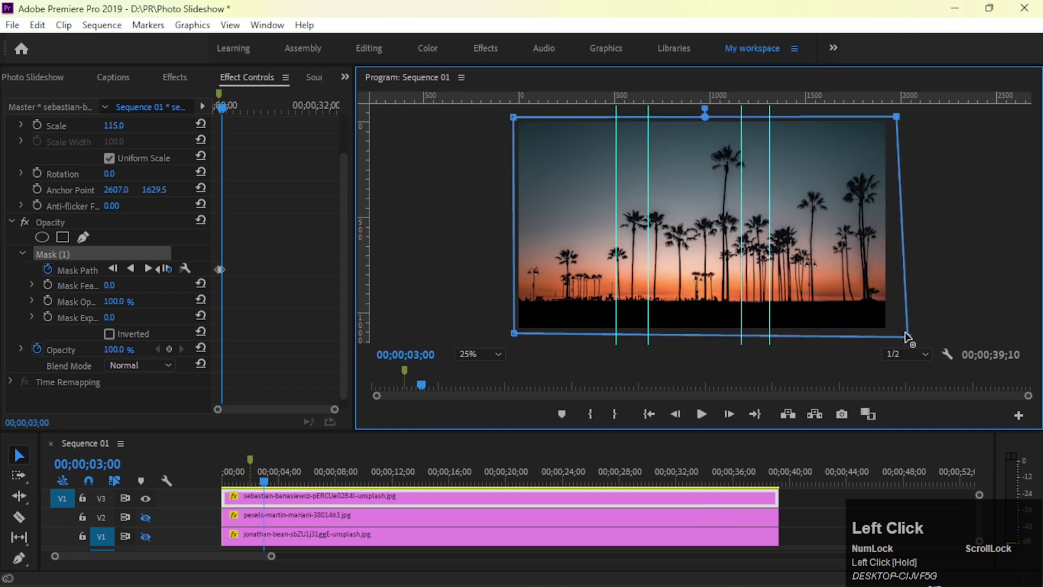
drag(906, 337, 901, 335)
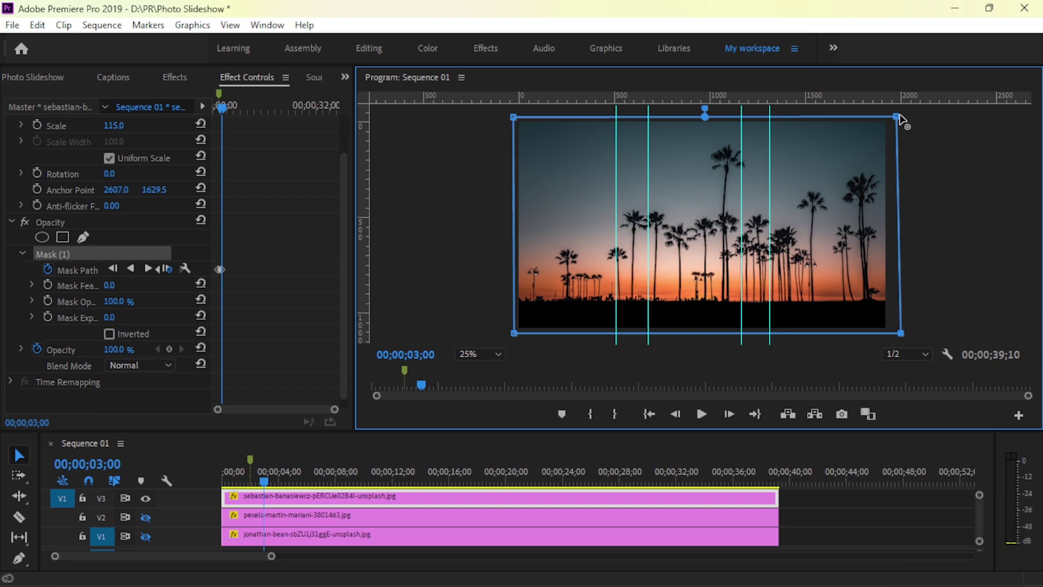
drag(897, 117, 918, 120)
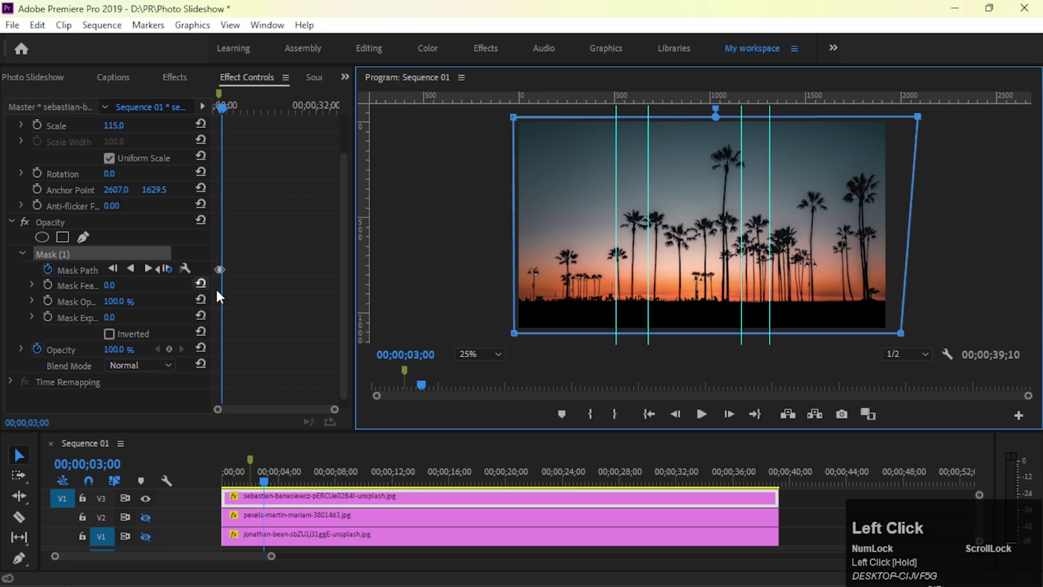
Move to 00;00;03;20 and add a mask path keyframe that holds the palm-tree image's fully revealed shape.
drag(335, 410, 313, 413)
key(shift+Right)
key(shift+Right)
key(shift+Right)
key(shift+Right)
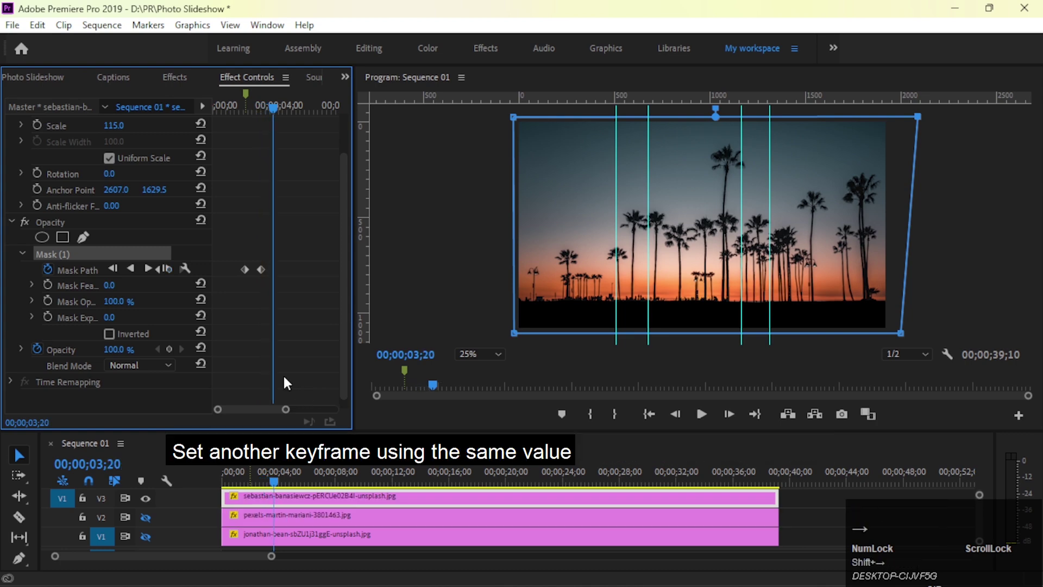
click(212, 256)
drag(213, 256, 284, 263)
drag(348, 269, 419, 270)
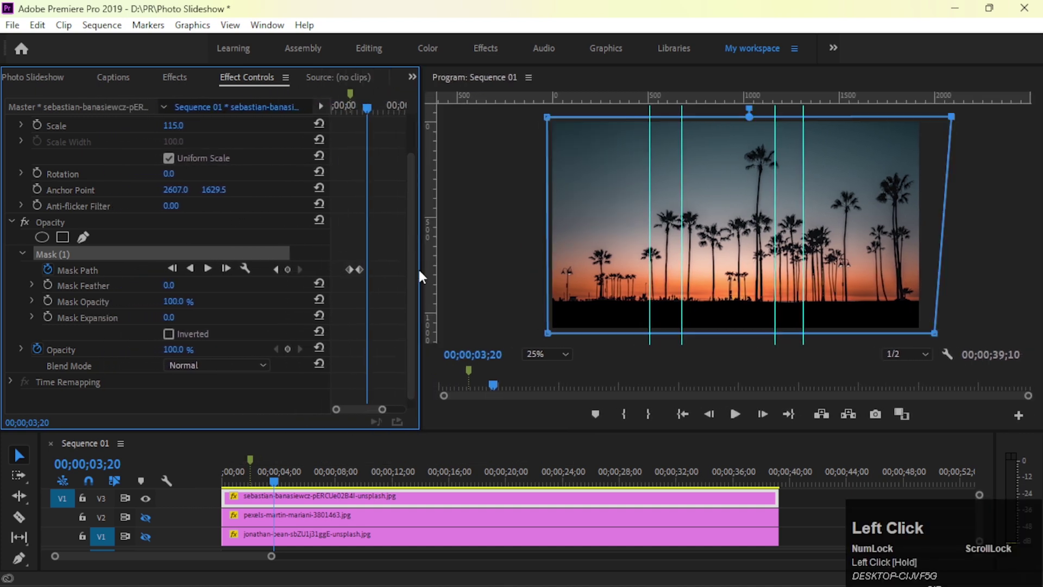
click(288, 270)
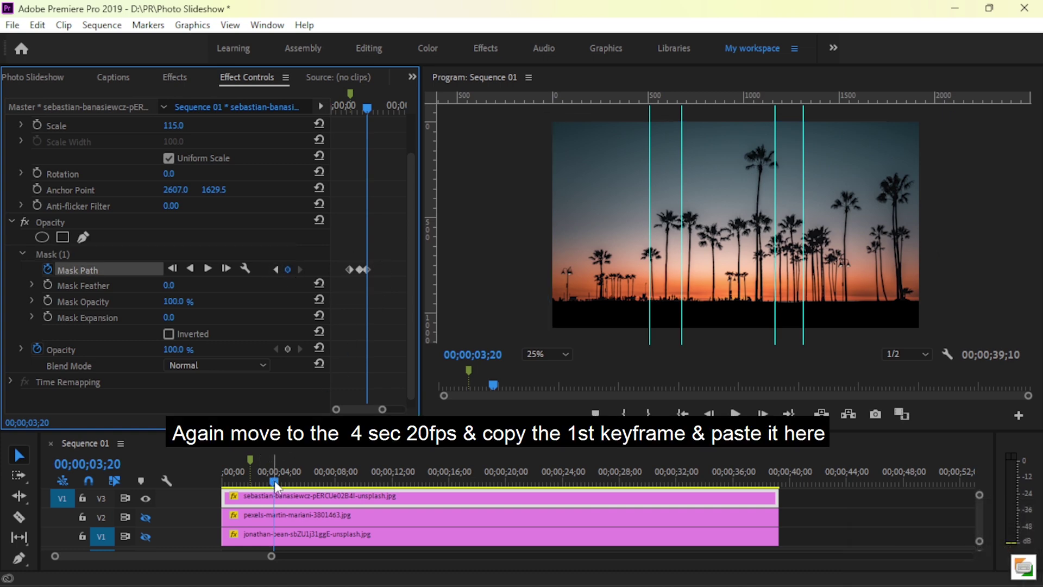
Copy the palm-tree mask's first mask path keyframe and paste it at 00;00;04;20.
drag(275, 481, 289, 482)
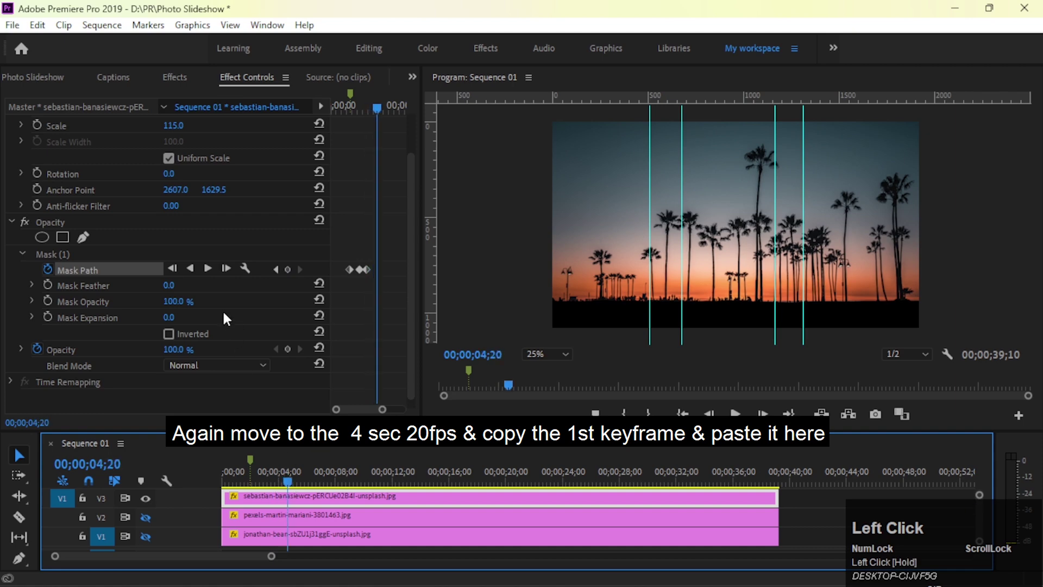
click(347, 269)
right_click(348, 268)
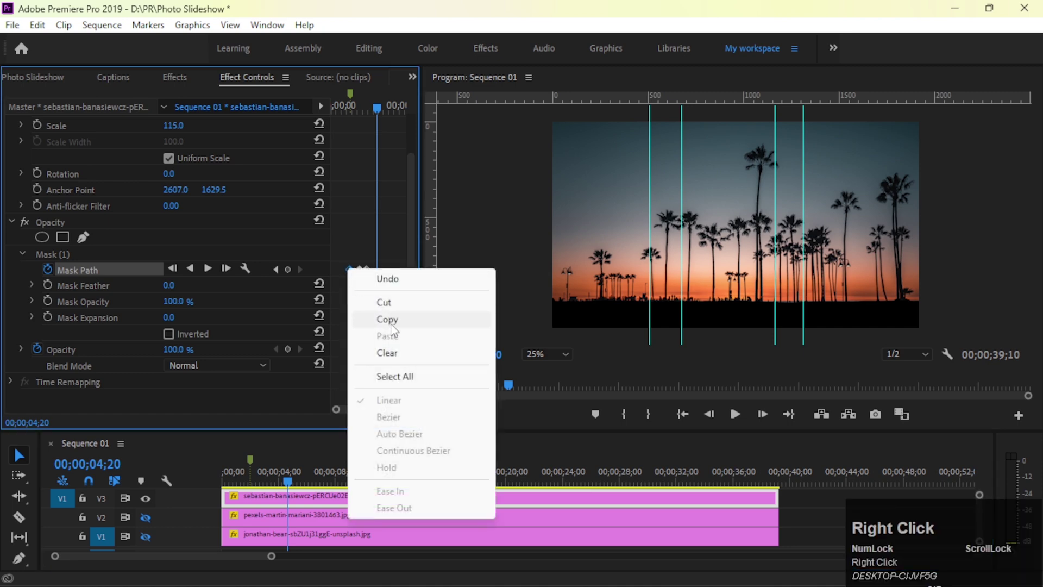
click(391, 321)
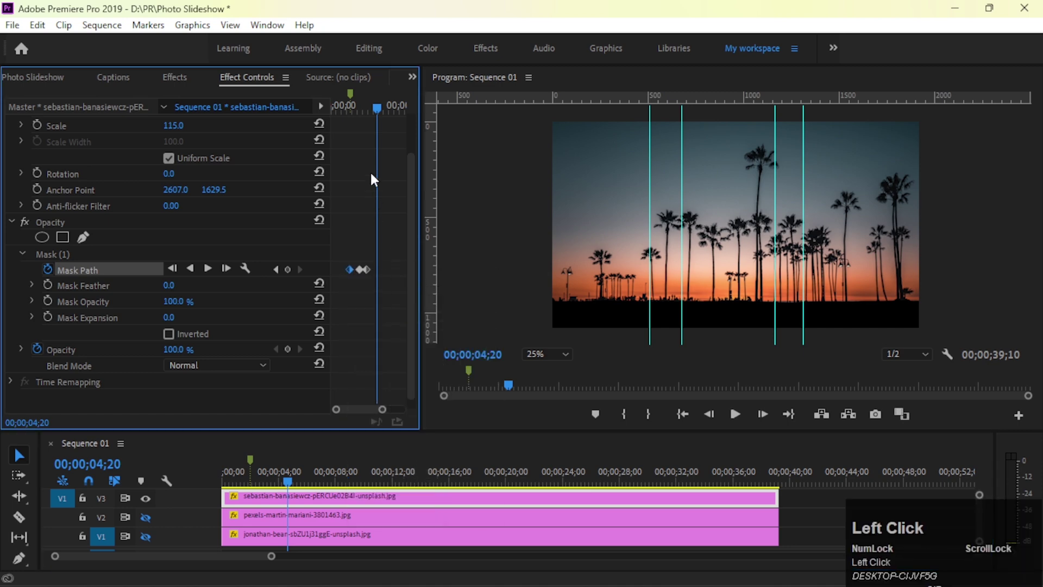
key(ctrl+v)
Play back the palm-tree image's mask animation from near the start of the sequence to check the reveal.
drag(370, 108, 368, 108)
drag(356, 107, 339, 107)
key(space)
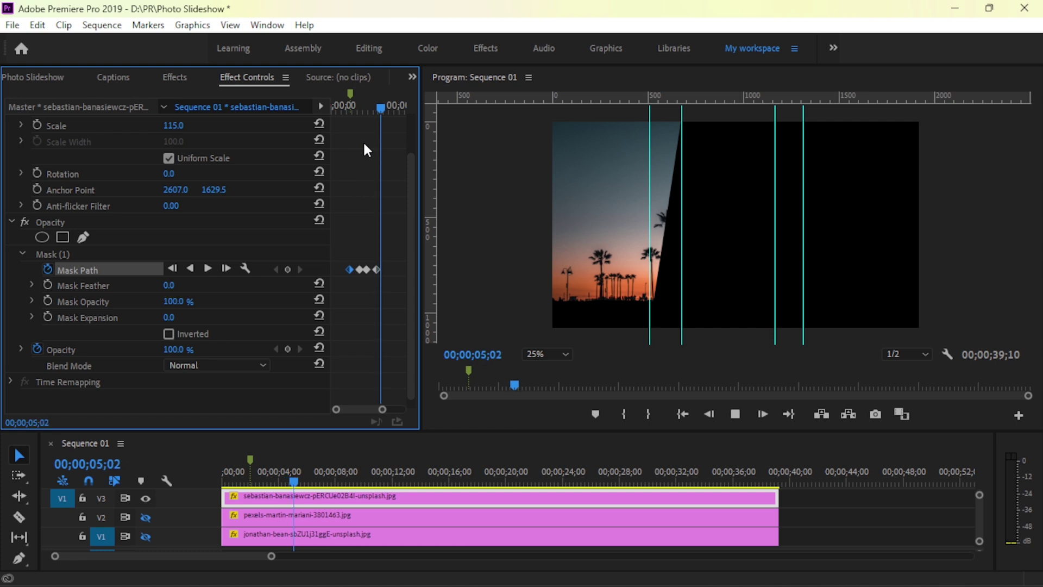
key(space)
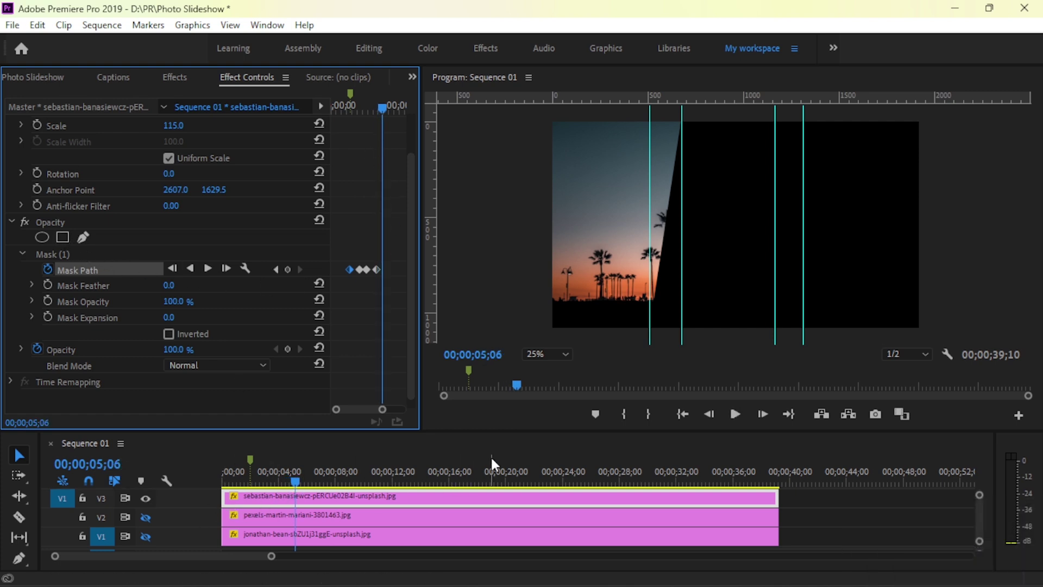
Hide the top video track V3 and show the middle video track V2.
drag(519, 431, 519, 411)
click(416, 470)
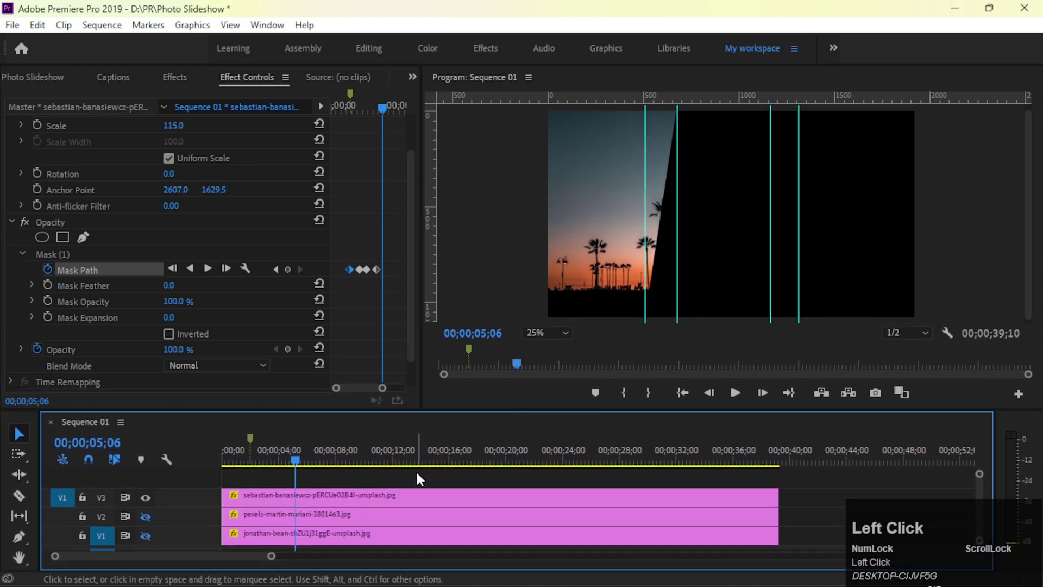
click(382, 493)
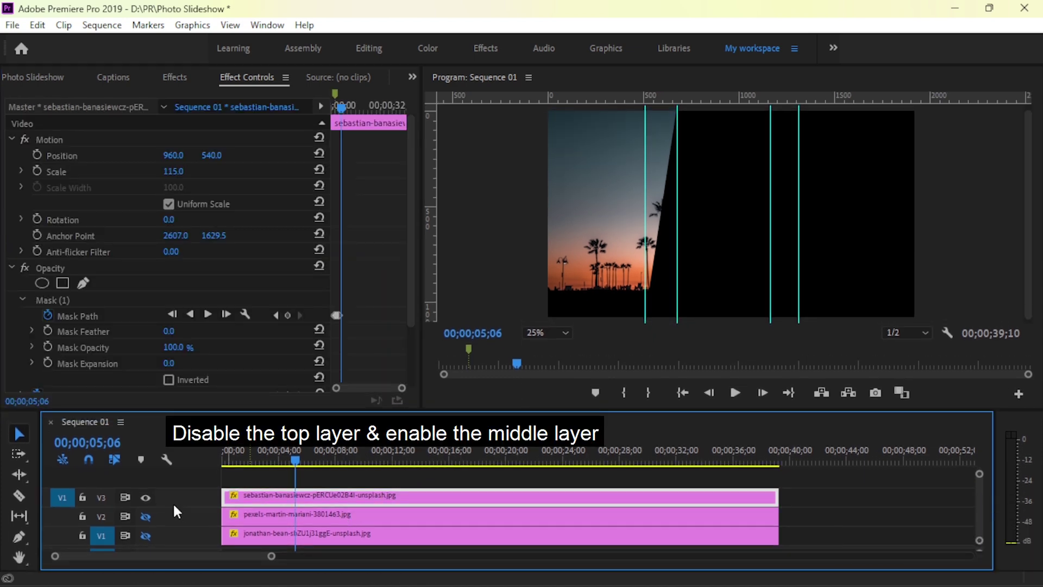
click(145, 497)
click(145, 516)
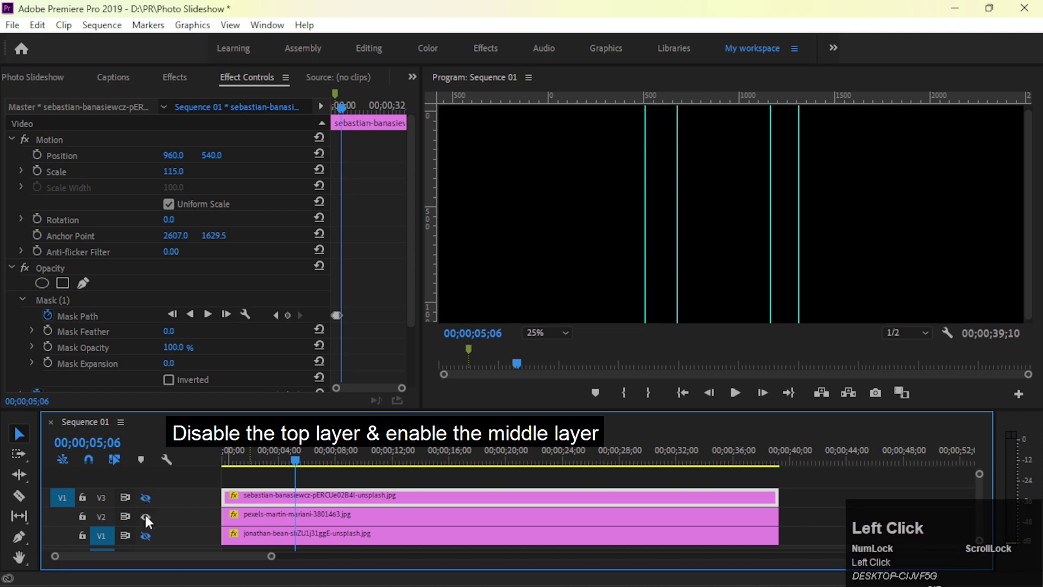
Move the playhead to 00;00;05;20 and add a sequence marker there with no clip selected.
click(304, 514)
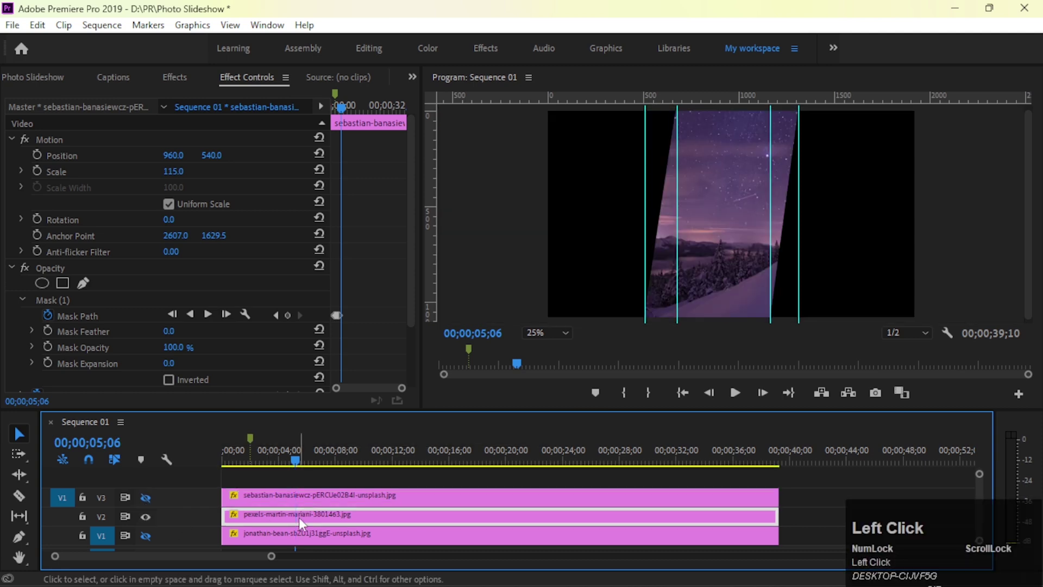
click(303, 494)
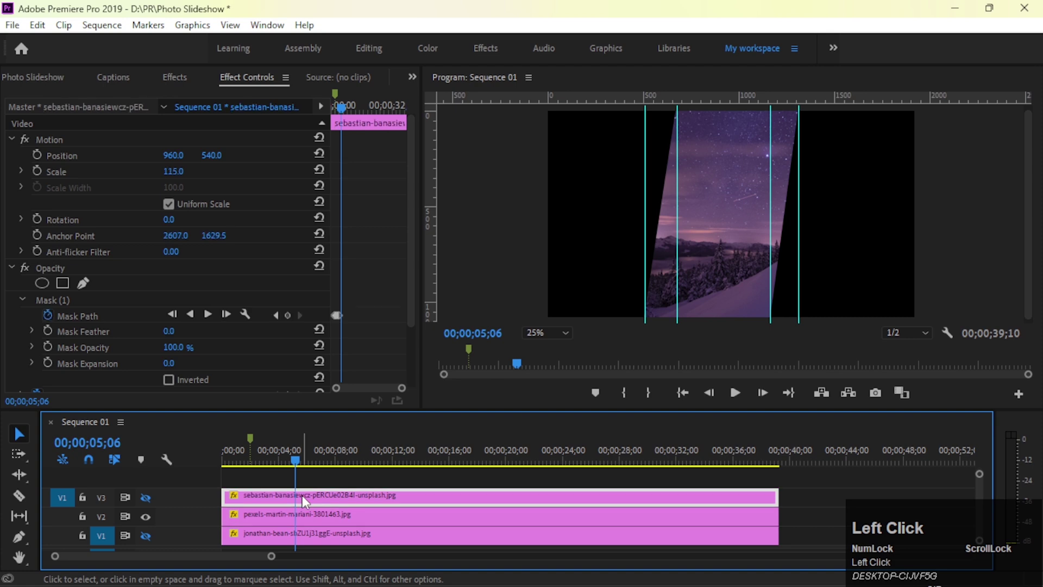
mouse_move(400, 388)
mouse_down()
mouse_move(380, 390)
mouse_move(391, 392)
mouse_up()
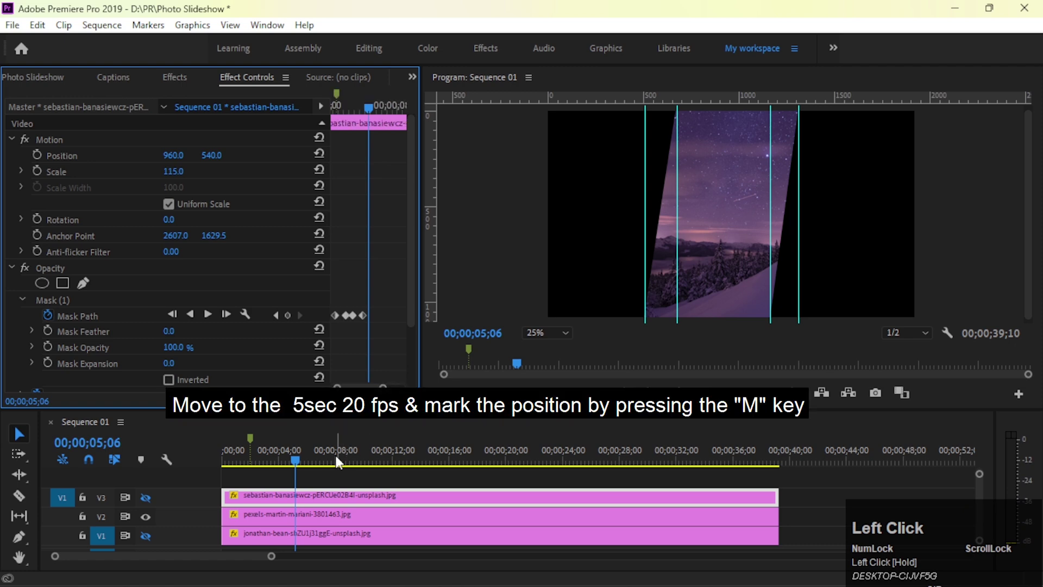
drag(299, 460, 305, 458)
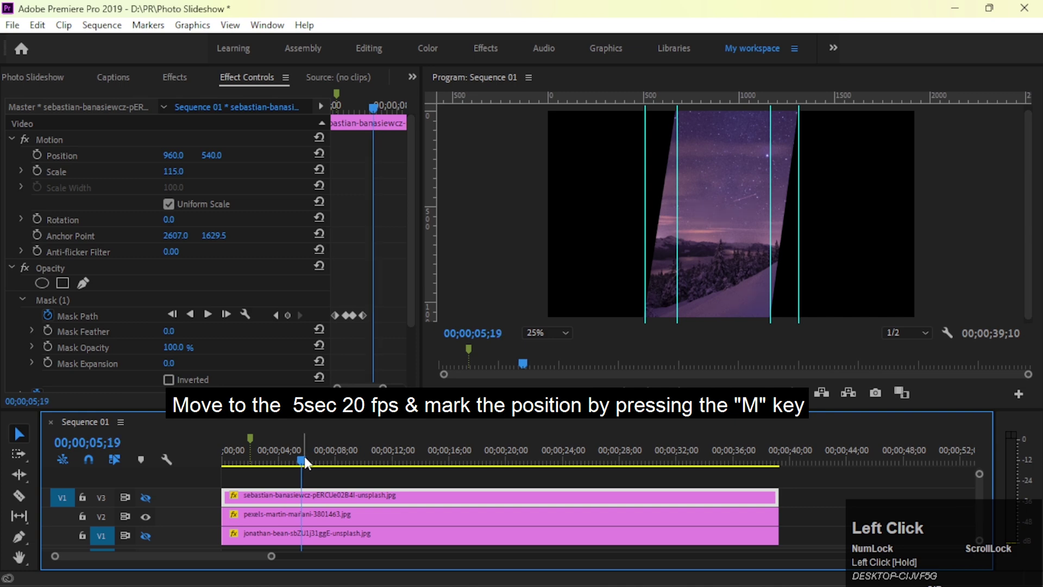
key(Right)
click(328, 481)
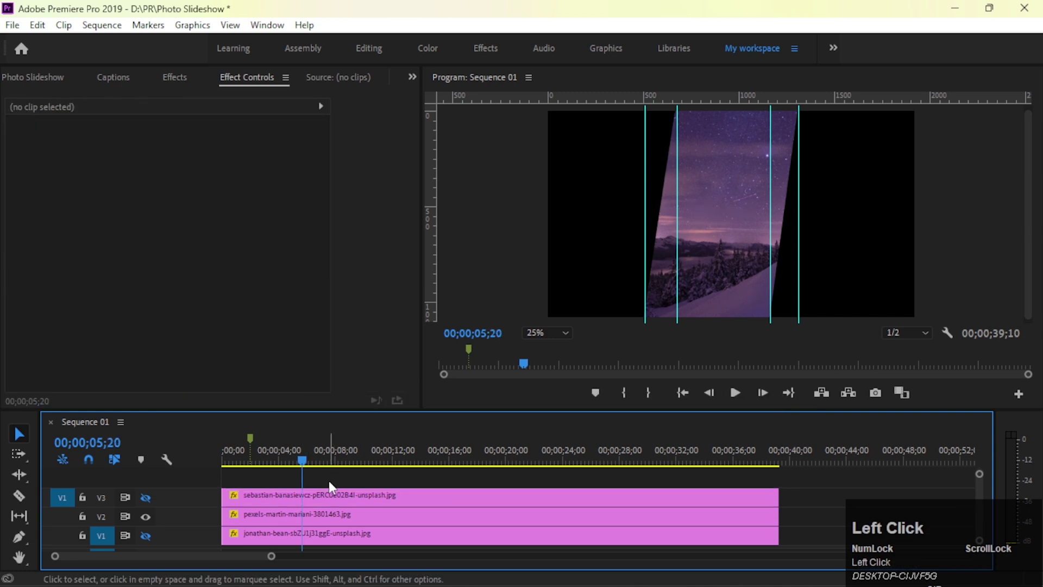
key(m)
Turn on mask path animation for the middle starry-sky image's mask with a keyframe at 00;00;05;20.
click(319, 514)
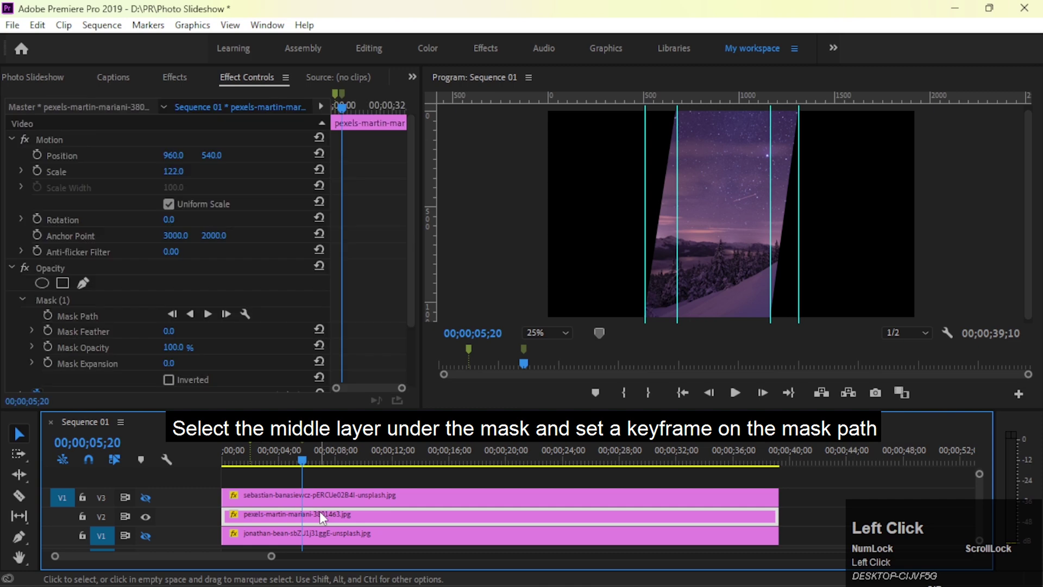
scroll(92, 272, down, 3)
click(59, 240)
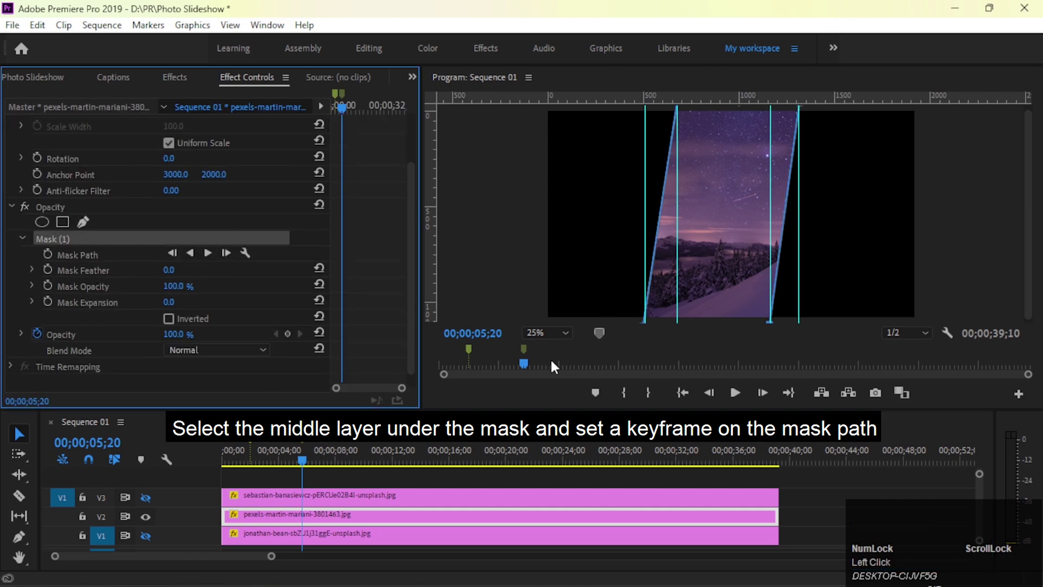
drag(559, 407, 542, 429)
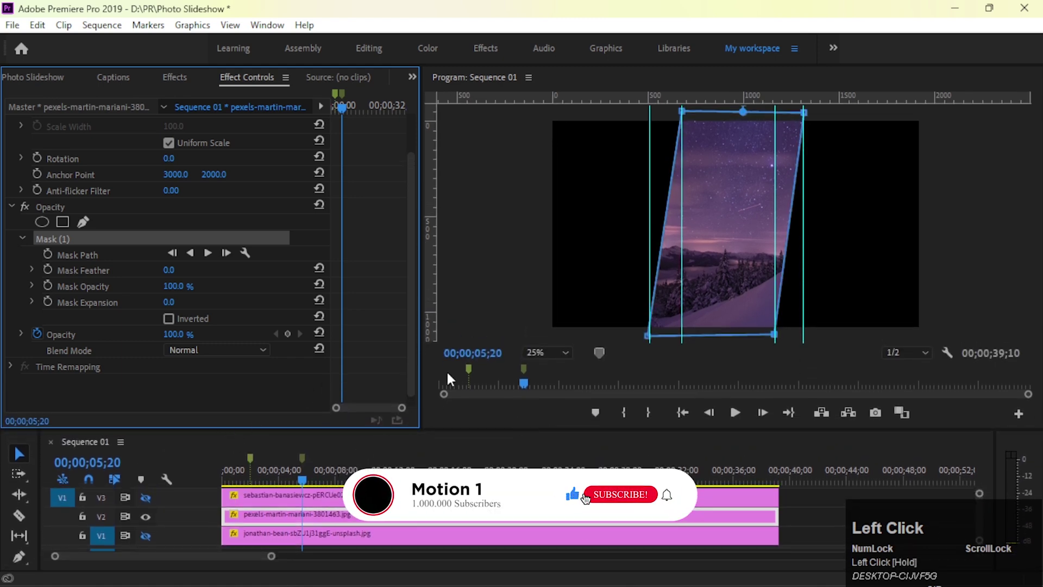
click(47, 254)
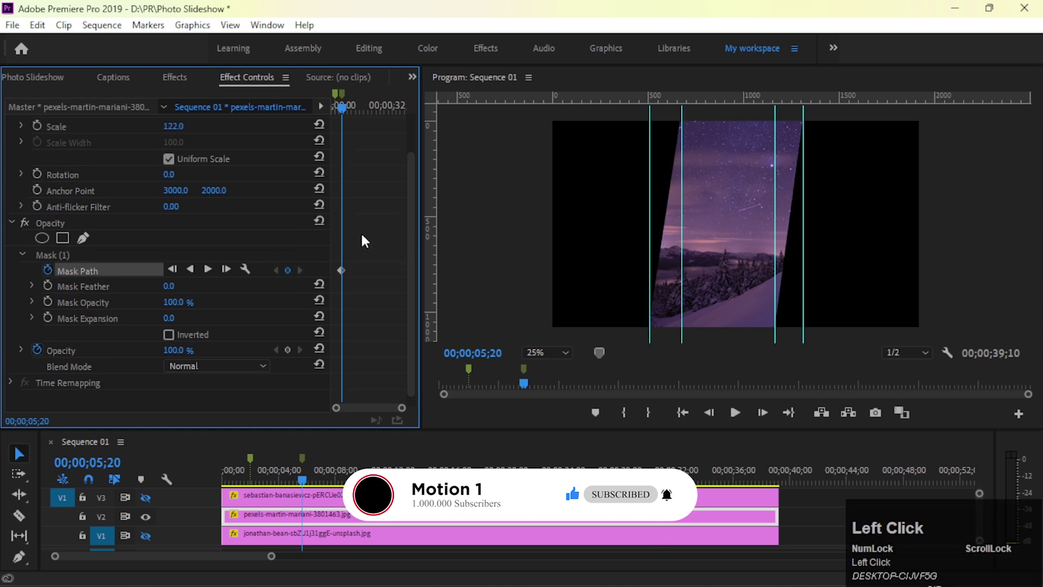
At 00;00;06;20, enlarge the middle starry-sky image's mask by moving its four corners beyond the frame to reveal the whole picture.
click(60, 254)
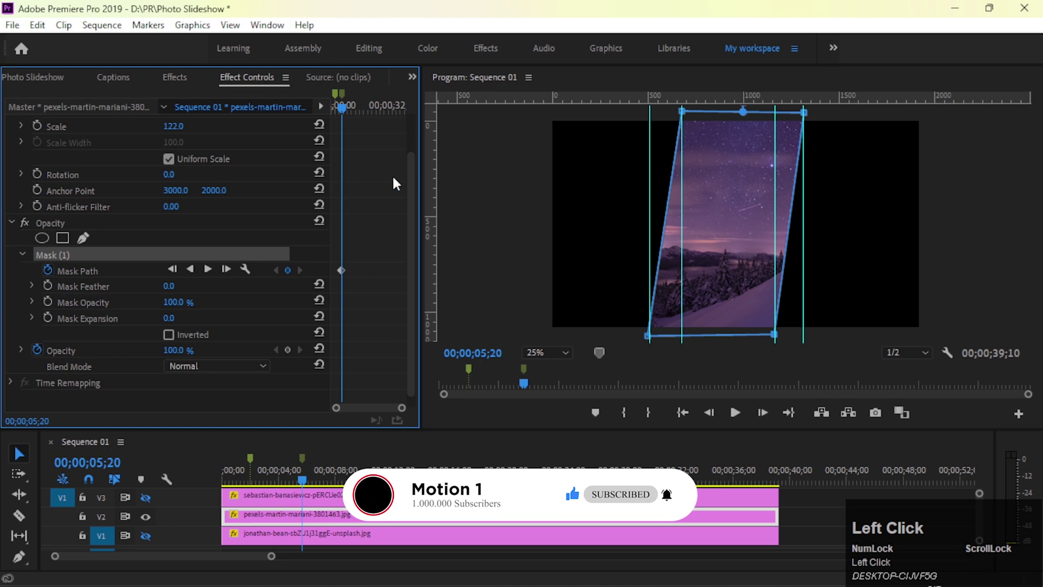
drag(344, 106, 347, 104)
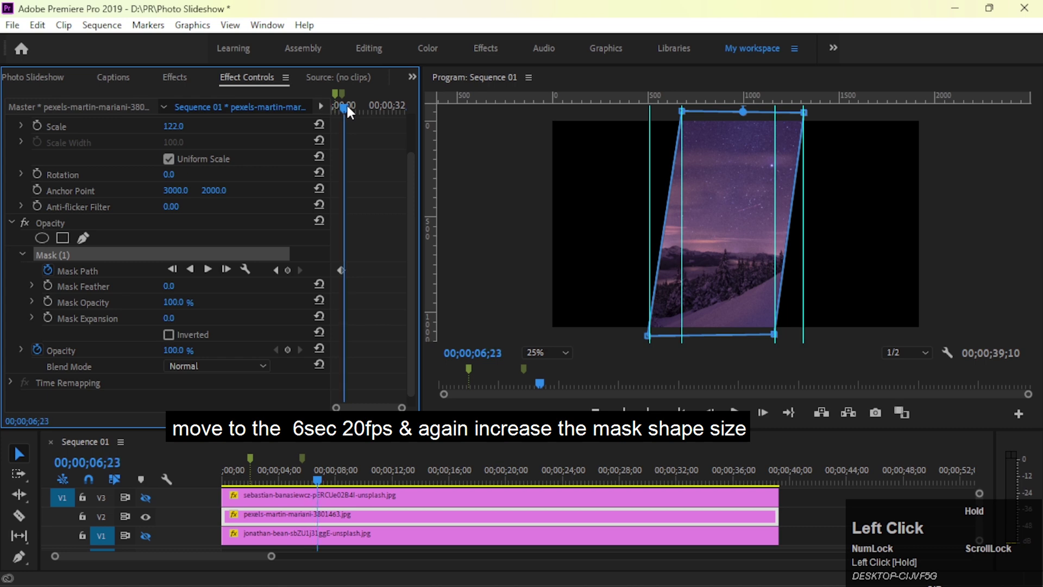
key(Left)
key(Left)
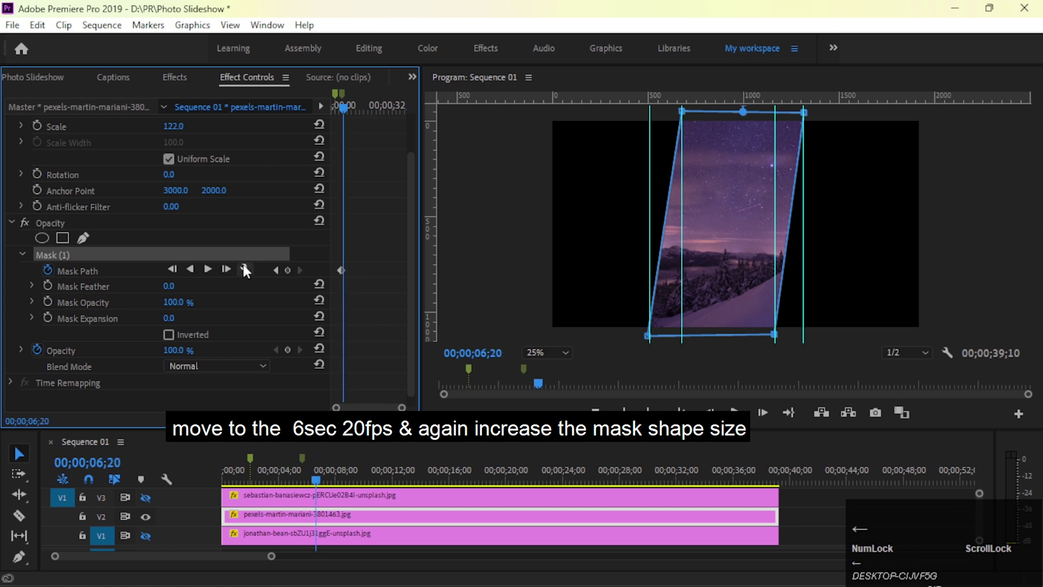
drag(402, 407, 387, 406)
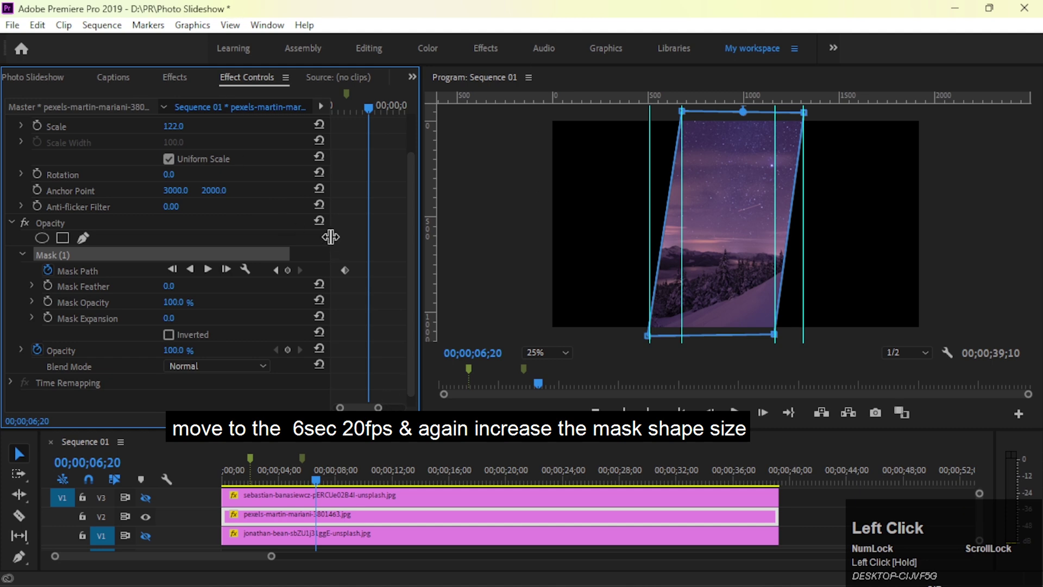
drag(330, 234, 312, 233)
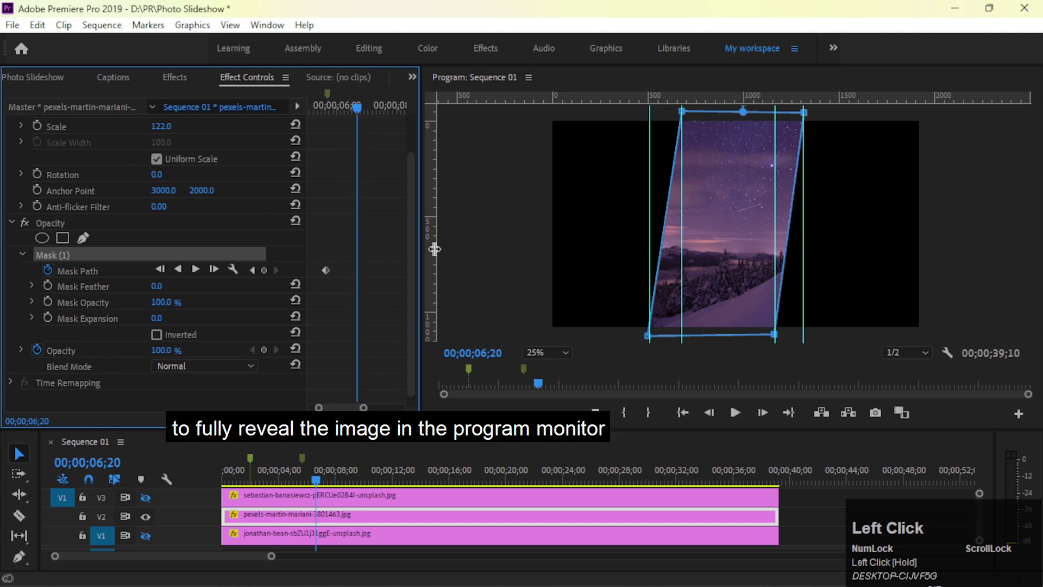
drag(682, 113, 534, 113)
drag(648, 335, 529, 349)
drag(806, 115, 937, 111)
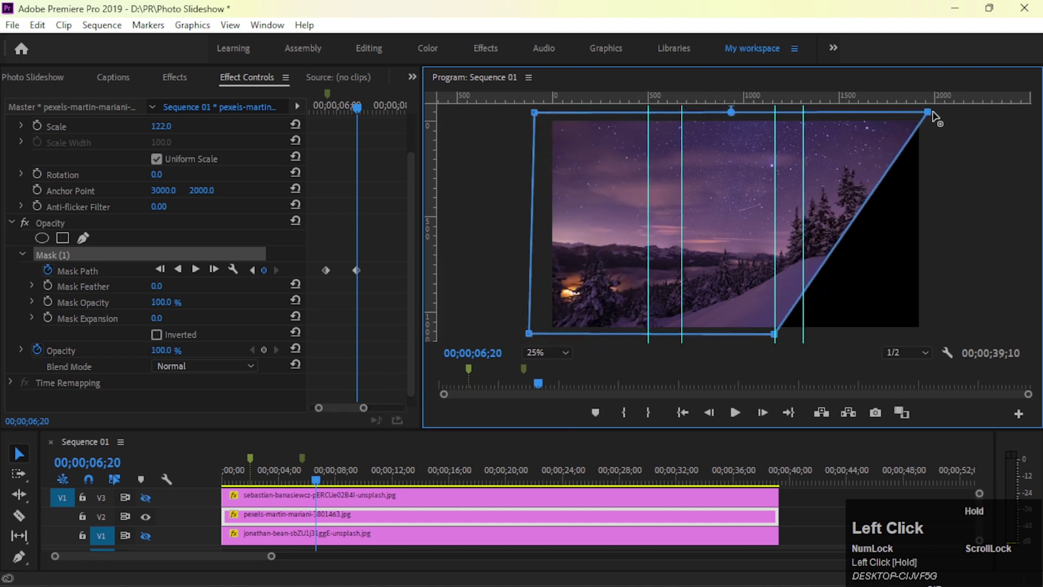
drag(775, 334, 934, 334)
Move 20 frames forward to 00;00;07;10 and add a mask path keyframe to the starry-sky image there.
key(shift+Right)
key(shift+Right)
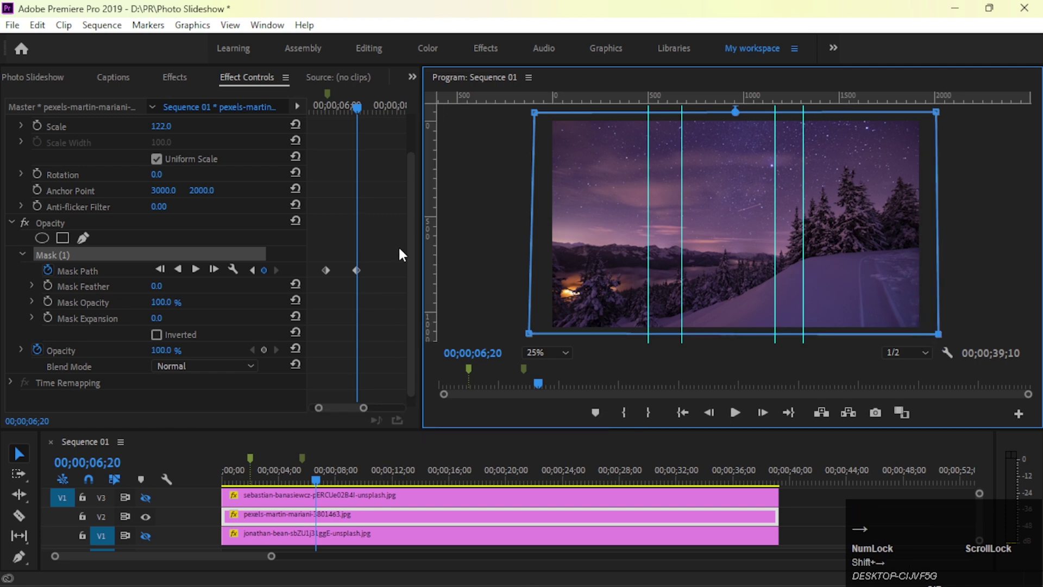
click(356, 105)
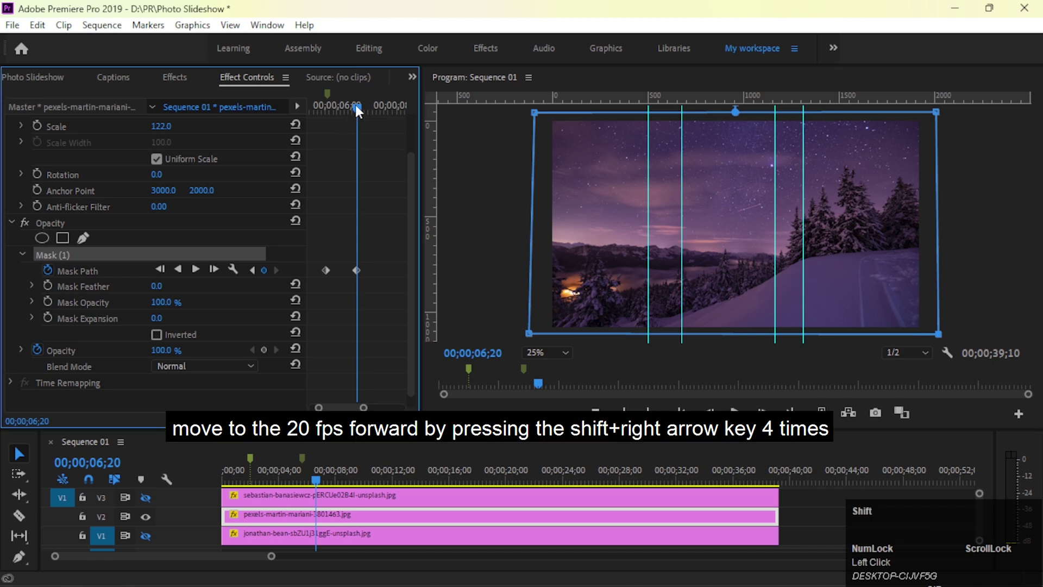
key(shift+Right)
key(shift+Right)
key(shift+Right)
key(shift+Right)
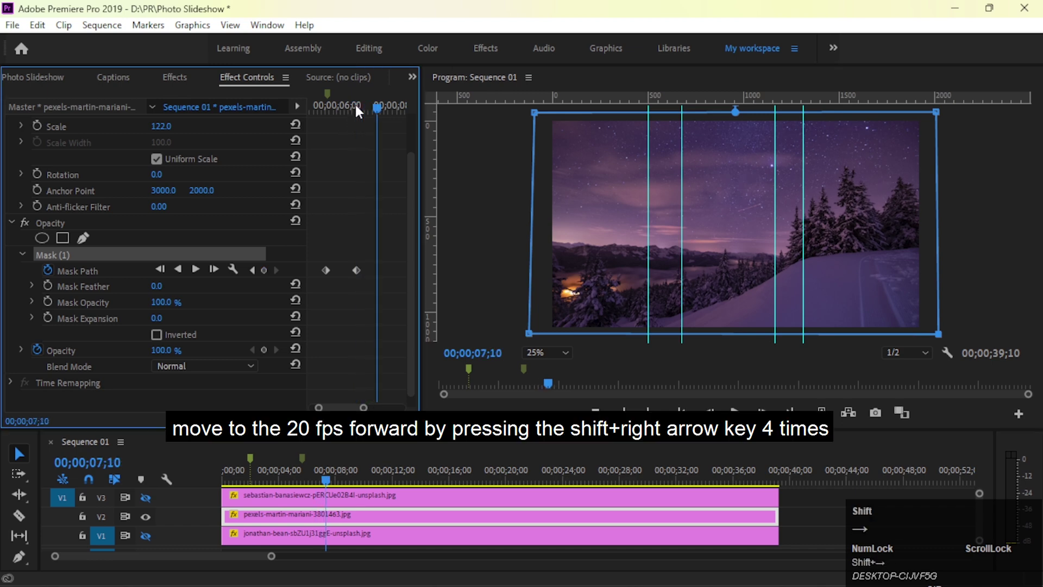
click(263, 271)
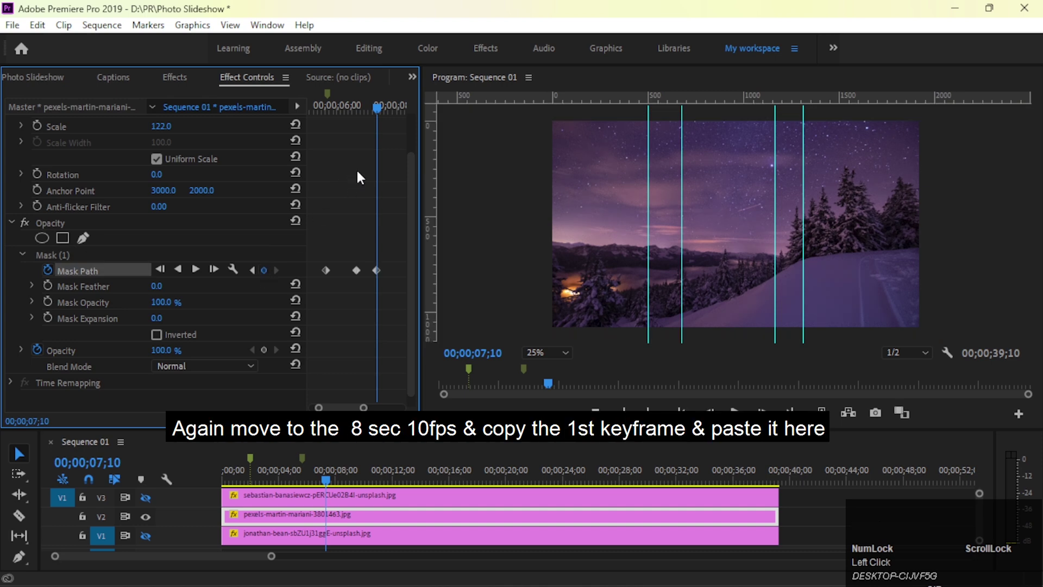
Copy the starry-sky image's first mask path keyframe and paste it at 00;00;08;10.
click(326, 270)
right_click(327, 269)
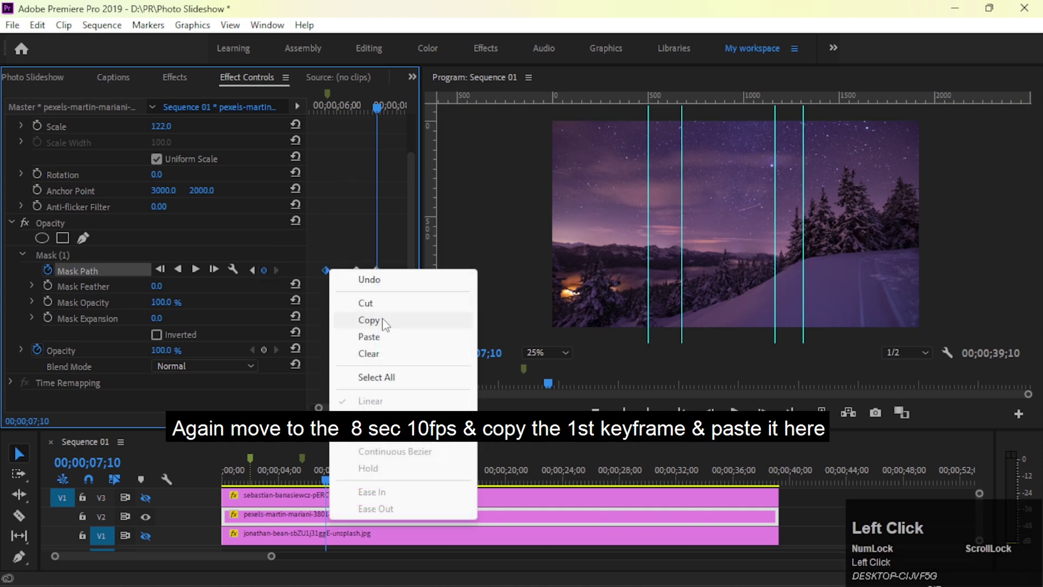
click(383, 321)
drag(327, 478, 342, 480)
key(Right)
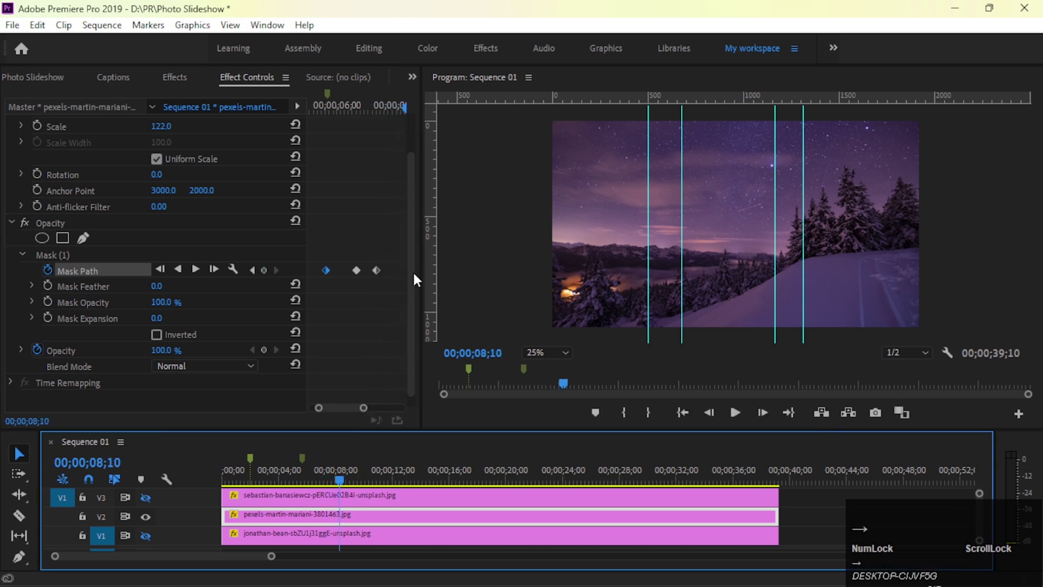
drag(421, 273, 520, 280)
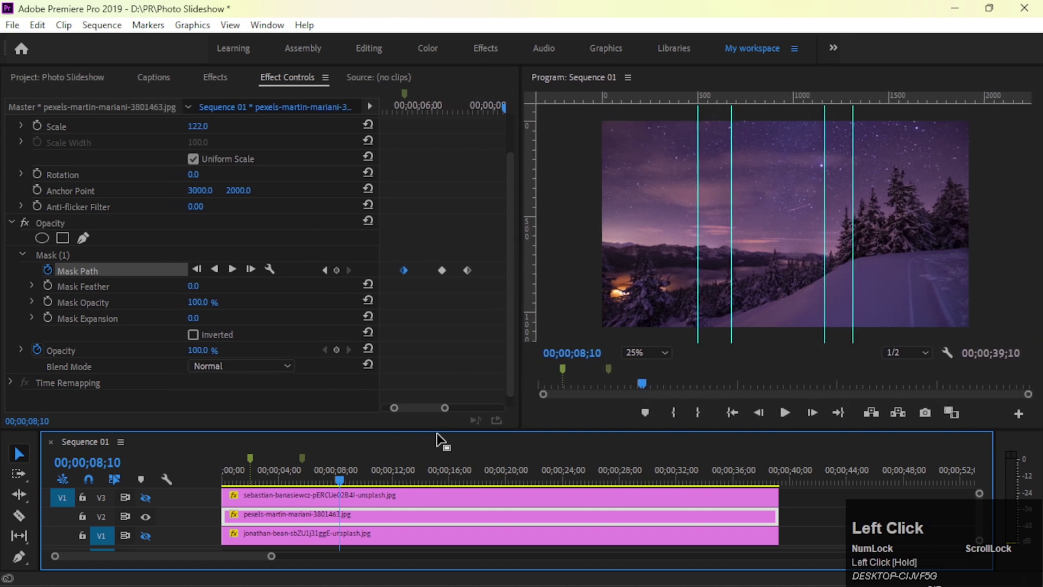
mouse_move(446, 413)
mouse_down()
mouse_move(454, 413)
mouse_move(429, 409)
mouse_up()
key(ctrl+v)
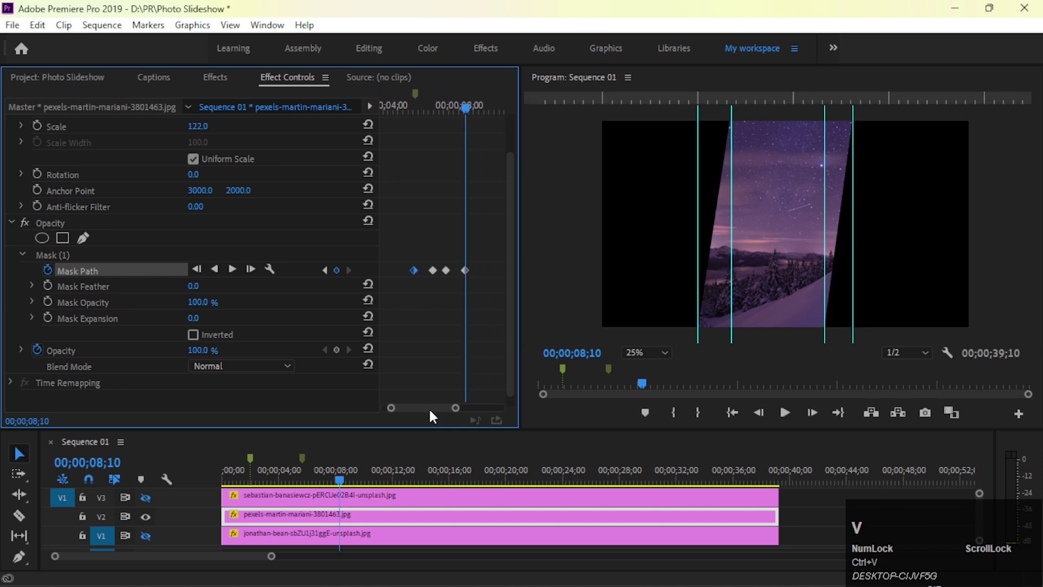
Play back the starry-sky image's mask animation from around its first keyframe to check the reveal.
drag(446, 107, 413, 106)
key(space)
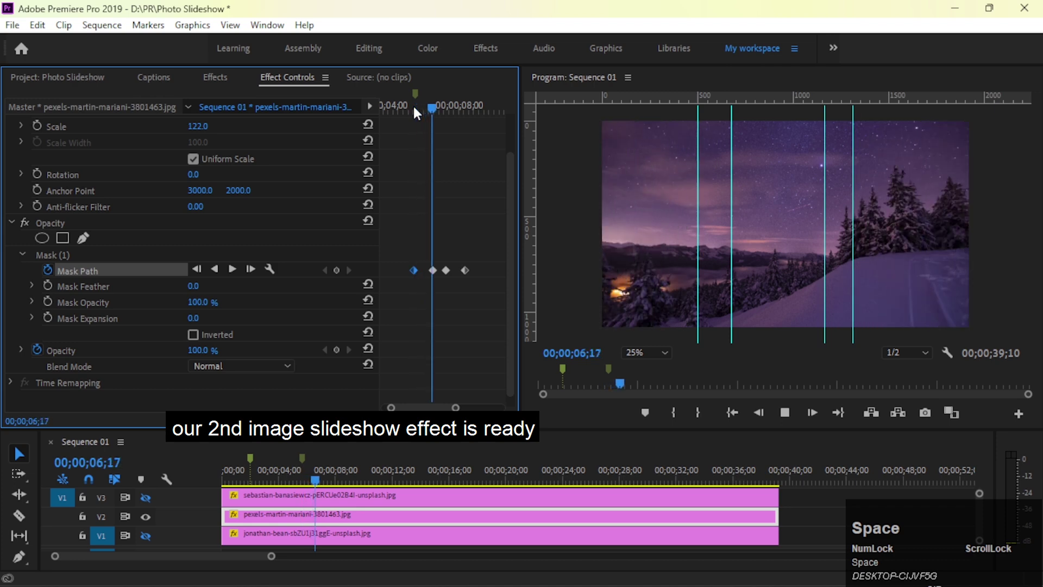
key(space)
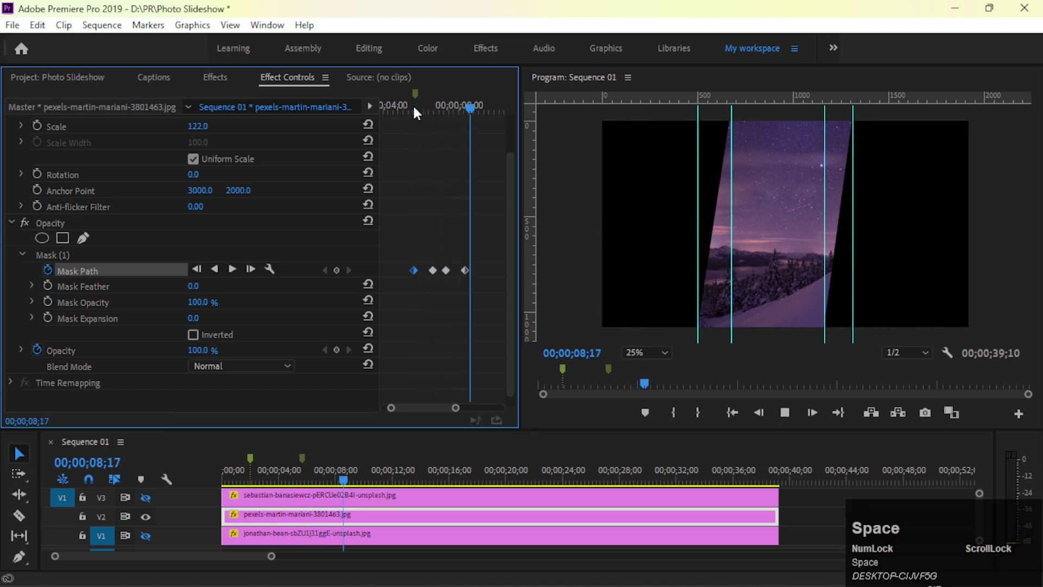
Move the playhead to 00;00;09;00 and add a sequence marker there with no clip selected.
click(467, 103)
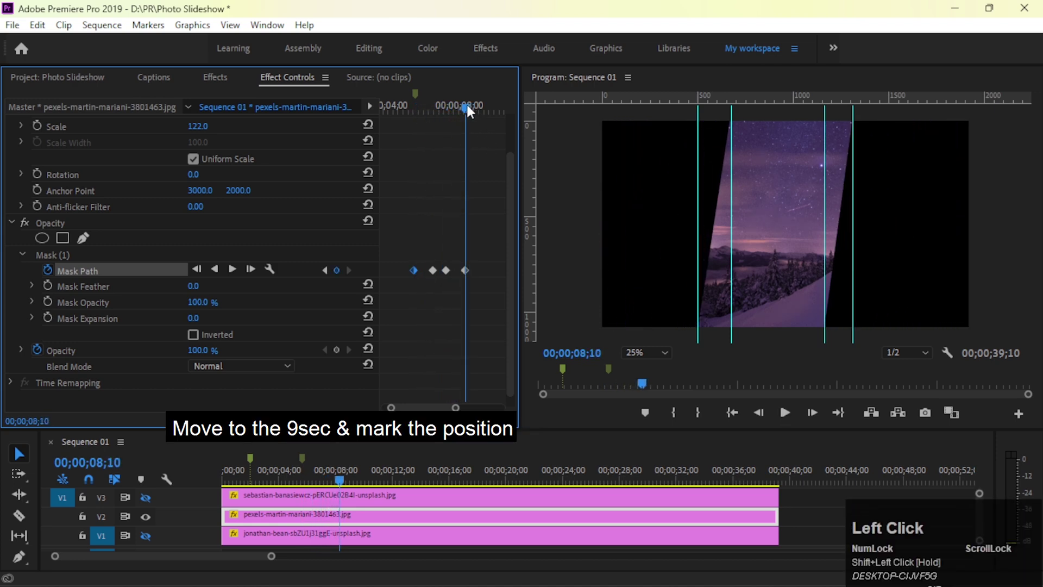
drag(466, 102, 479, 105)
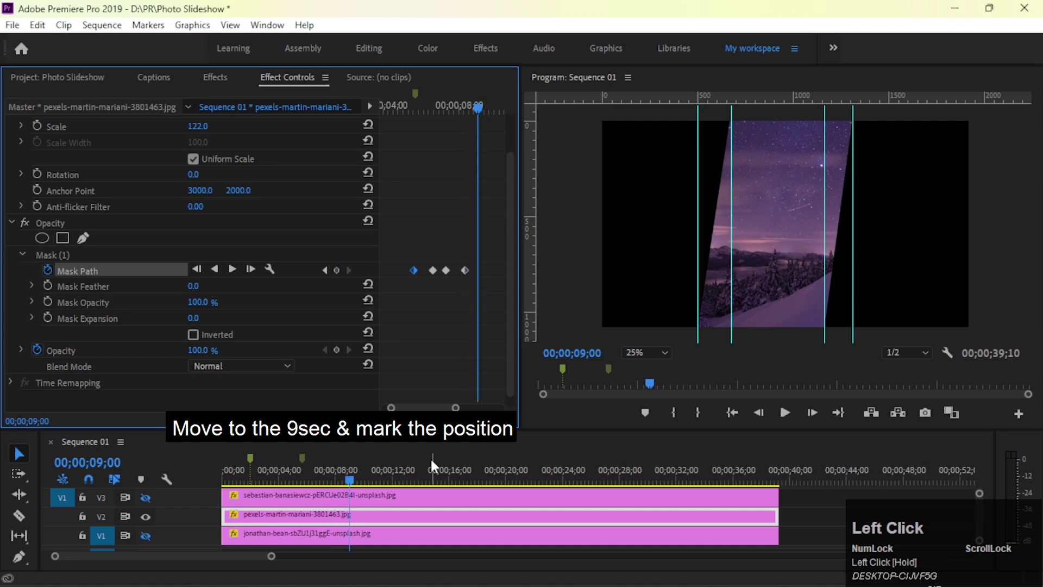
click(803, 513)
key(m)
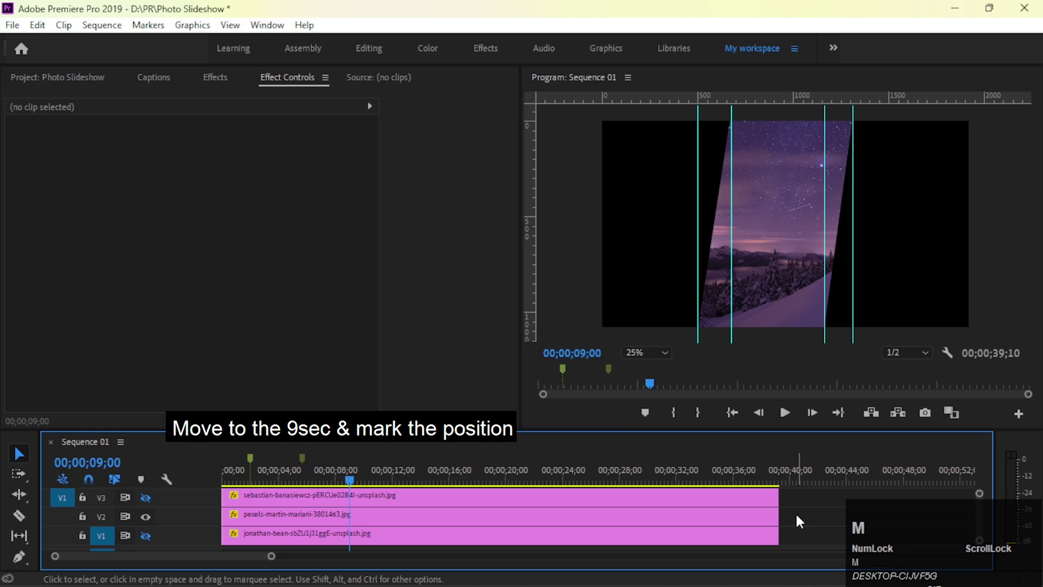
Hide the middle video track V2, show the bottom track V1 and select its mountain-road clip.
click(366, 497)
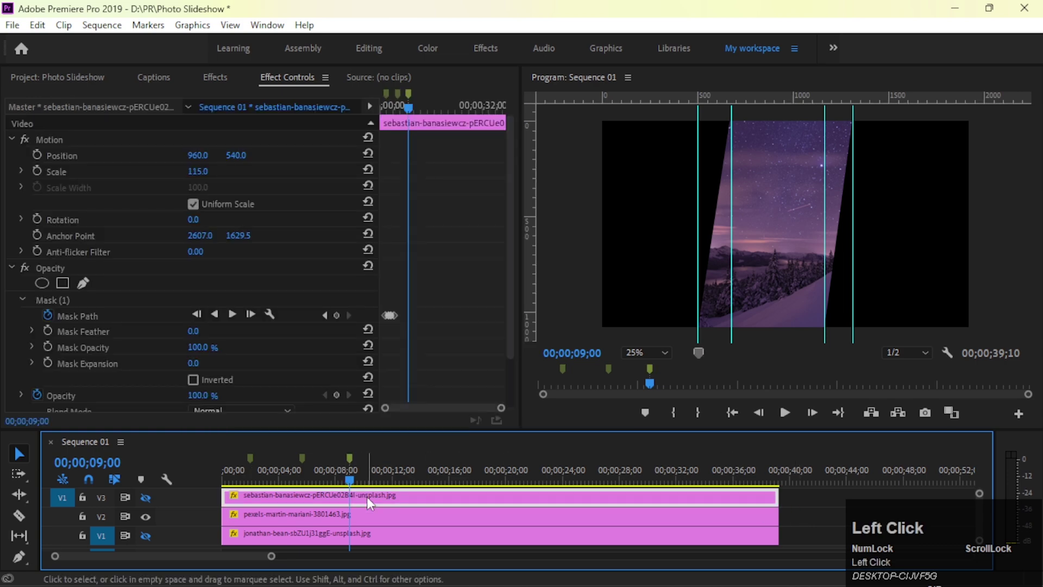
click(145, 516)
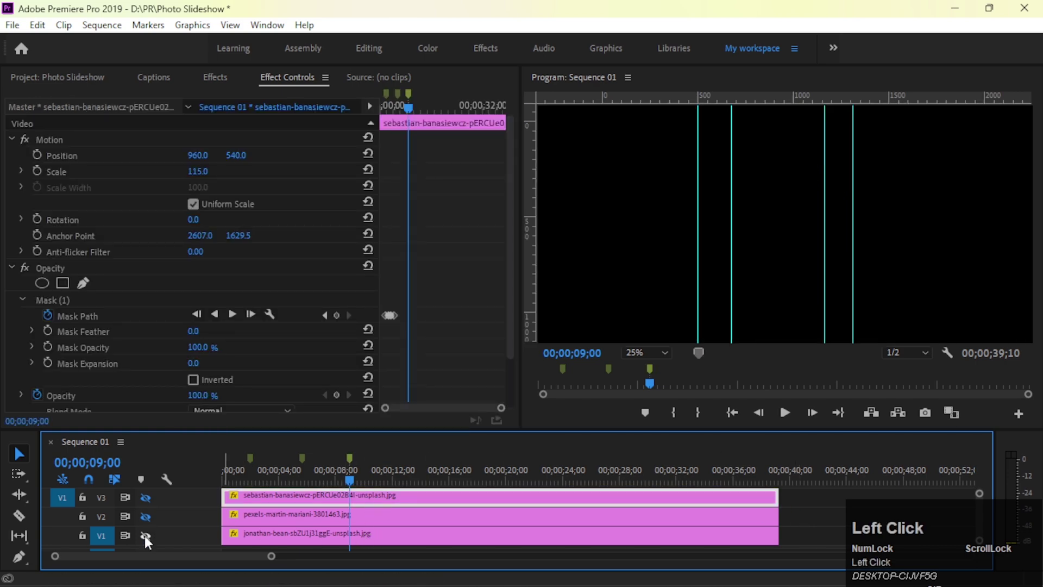
click(145, 536)
click(384, 538)
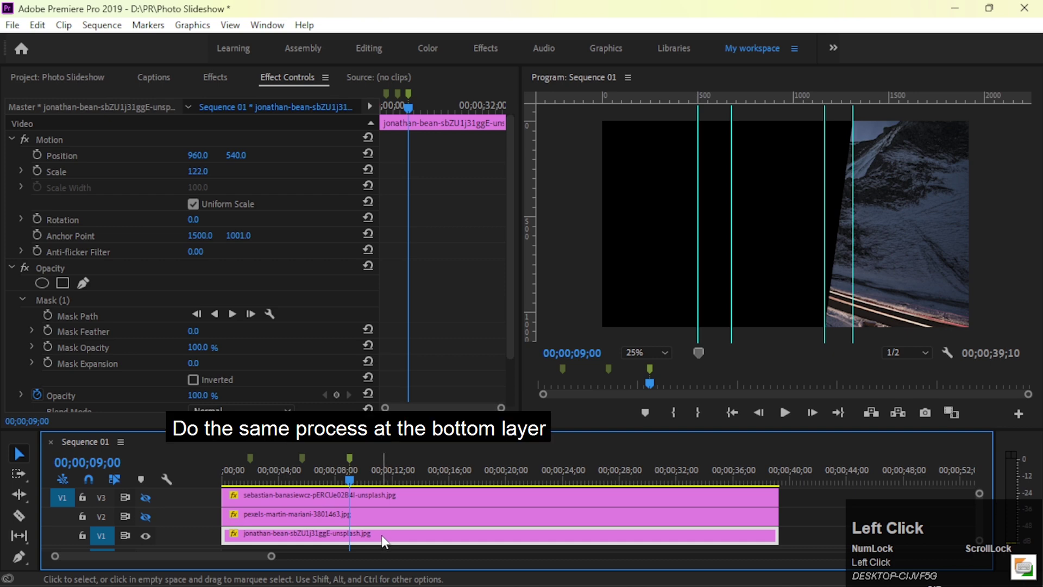
Animate the mountain-road image's mask path from a starting keyframe at 00;00;09;00 to a full-frame mask shape at 00;00;10;00.
click(49, 300)
click(48, 315)
drag(409, 107, 411, 109)
click(52, 300)
drag(826, 328, 588, 334)
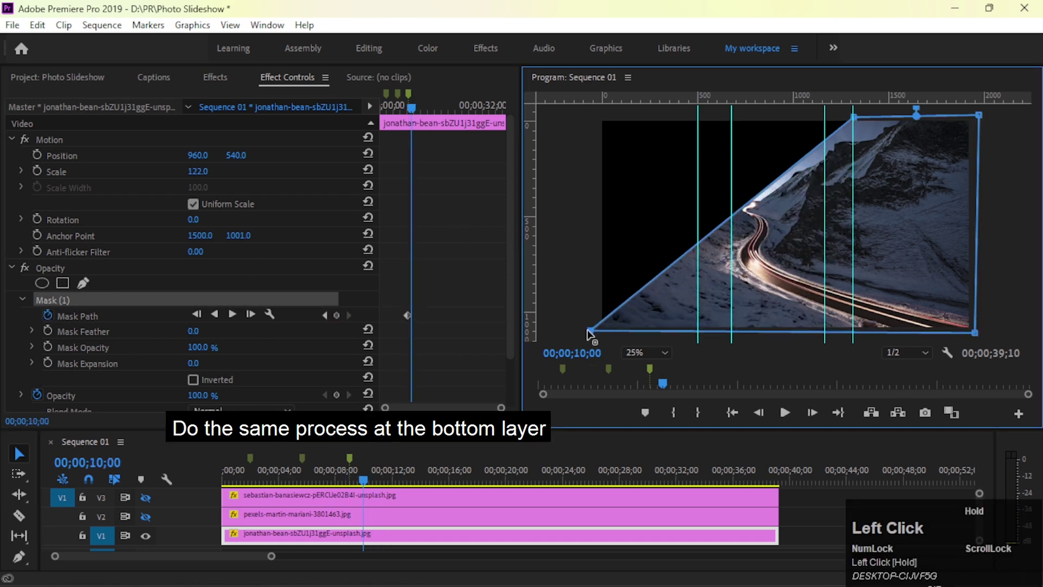
drag(853, 117, 588, 116)
Move 15 frames forward to 00;00;10;15 and add a mask path keyframe to the mountain-road image there.
click(439, 142)
key(shift+Right)
key(shift+Right)
key(shift+Right)
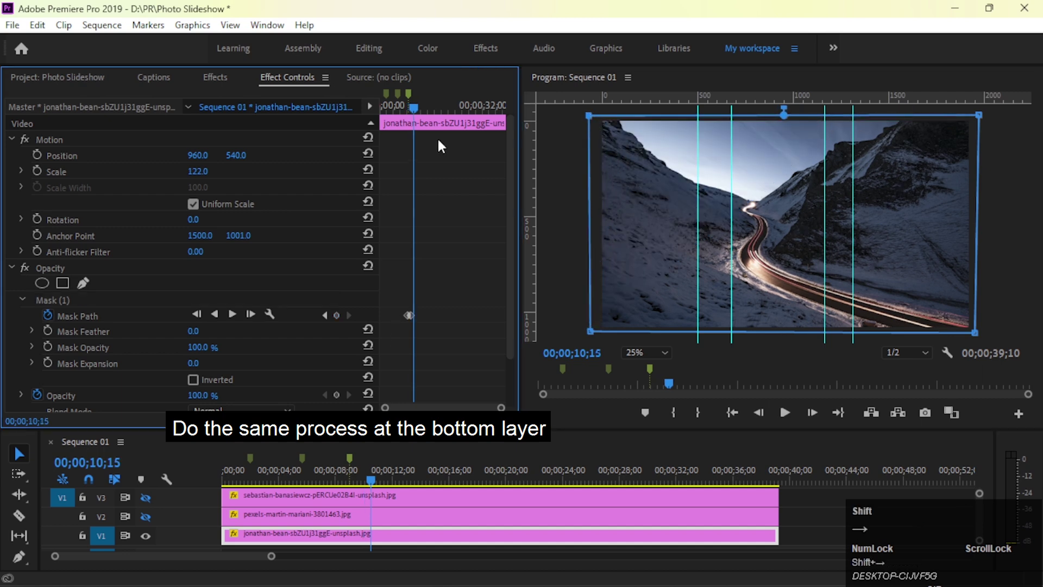
click(334, 314)
Copy the mountain-road image's first mask path keyframe and paste it about one second after the third keyframe.
drag(380, 478, 383, 478)
right_click(402, 316)
click(429, 367)
key(ctrl+v)
Play back the mountain-road image's mask animation from before its first keyframe to check the reveal.
drag(439, 101, 386, 105)
key(space)
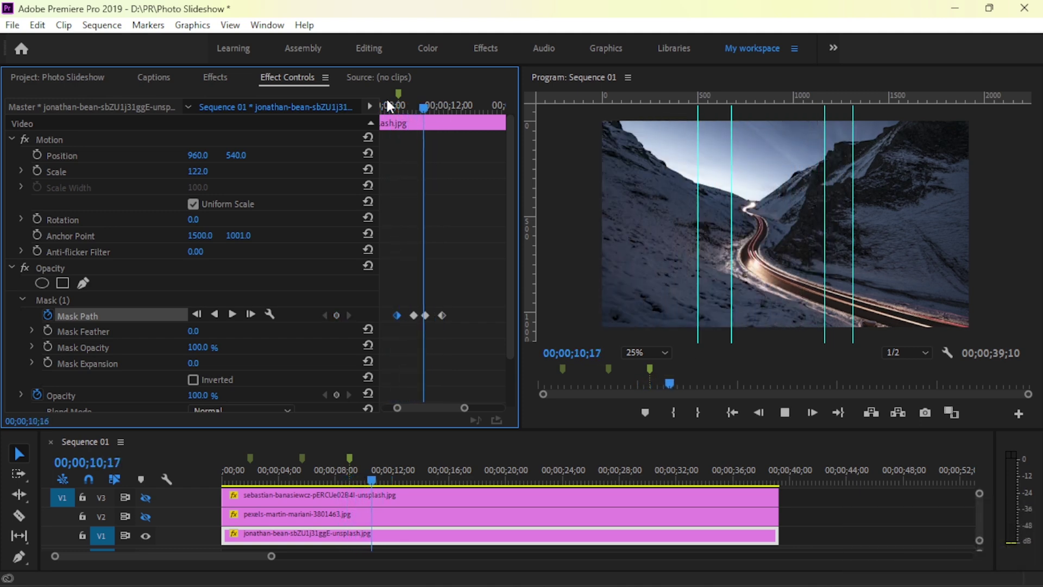
key(space)
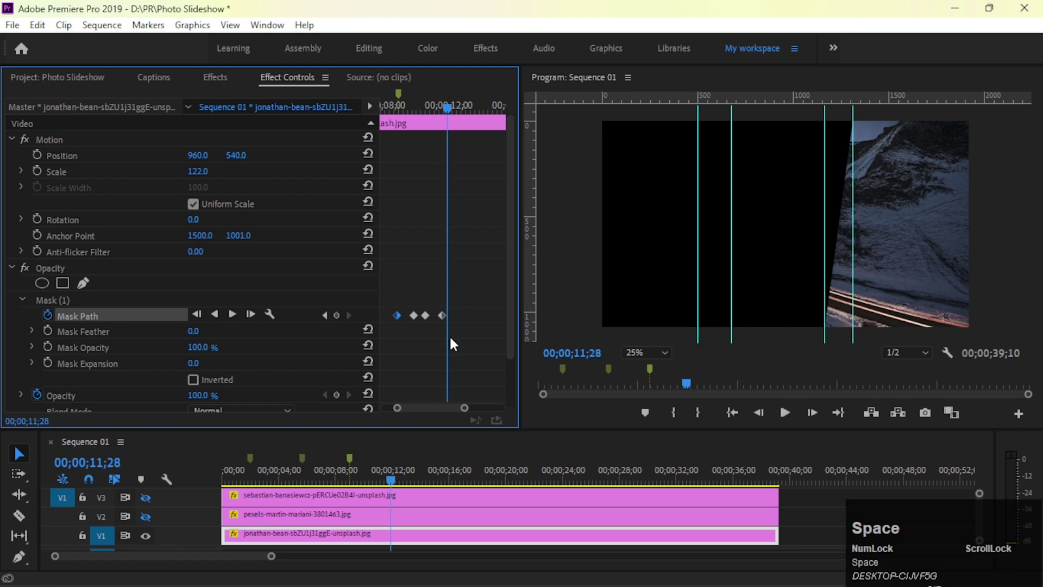
Widen the program monitor and turn off its rulers and guides.
drag(466, 408, 535, 400)
drag(518, 270, 454, 268)
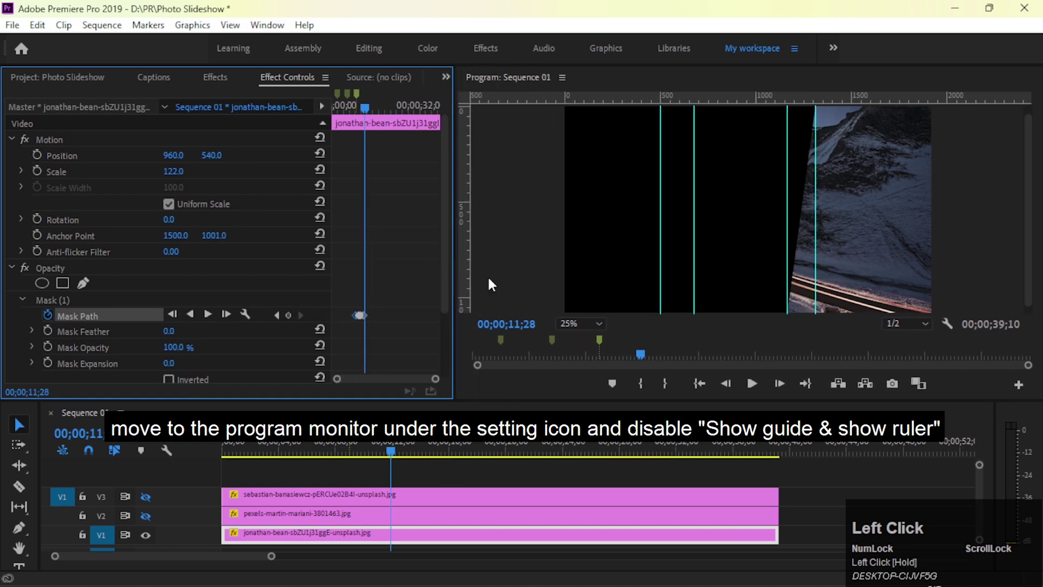
click(945, 324)
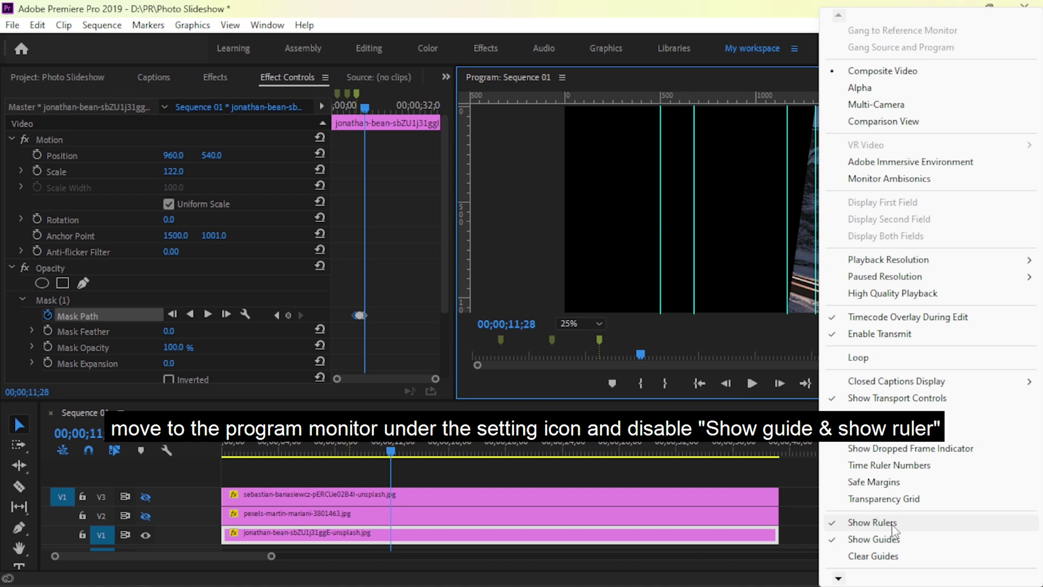
click(870, 519)
click(949, 324)
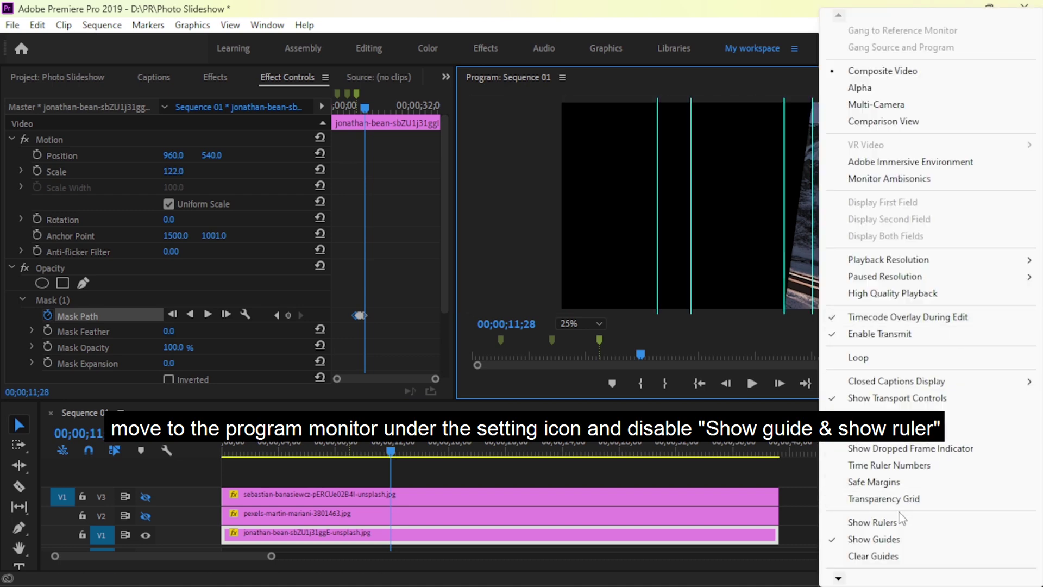
click(869, 535)
Move the playhead to the first marker at 00;00;02;00 and show the top video track V3.
mouse_move(265, 446)
mouse_down()
mouse_move(226, 449)
mouse_move(247, 454)
mouse_up()
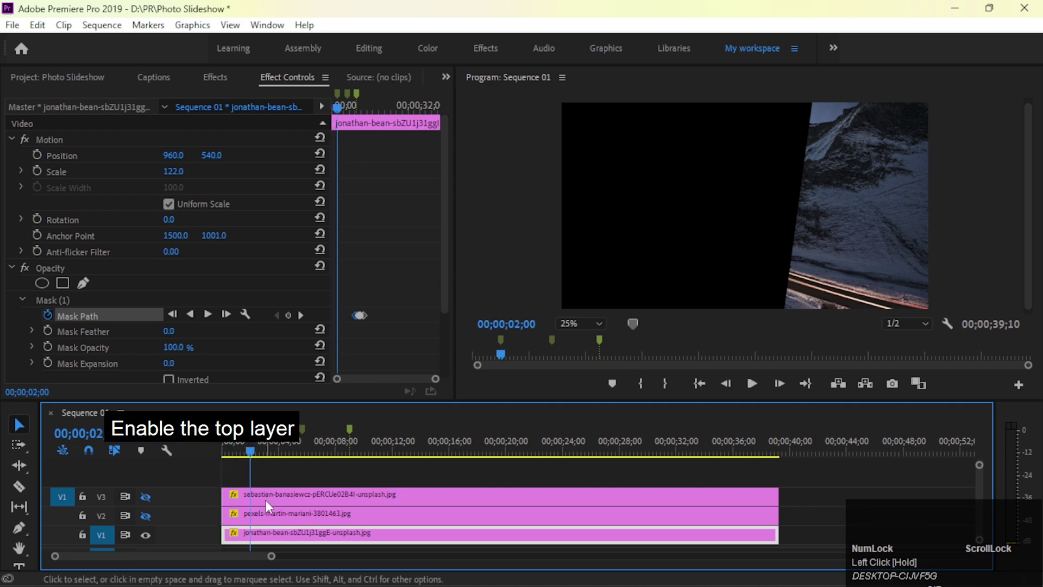
click(266, 498)
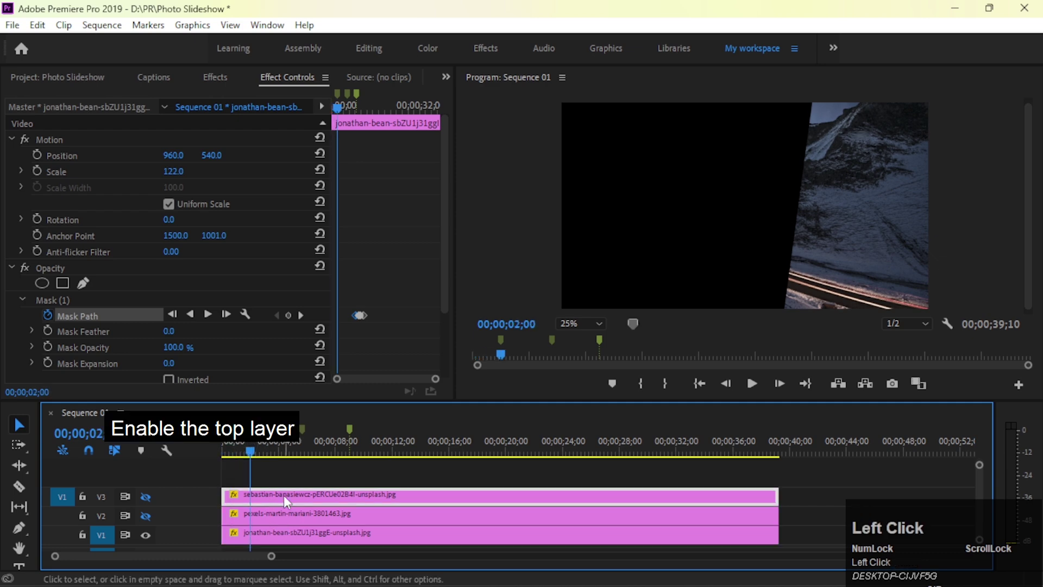
click(145, 496)
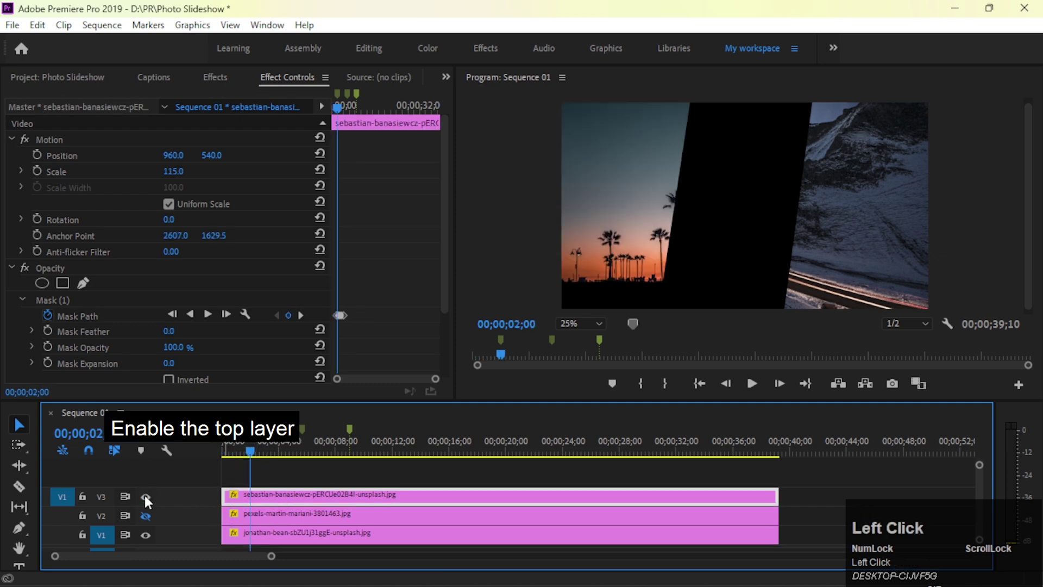
Cut the middle starry-sky clip on V2 at the second marker, 00;00;05;20.
click(271, 517)
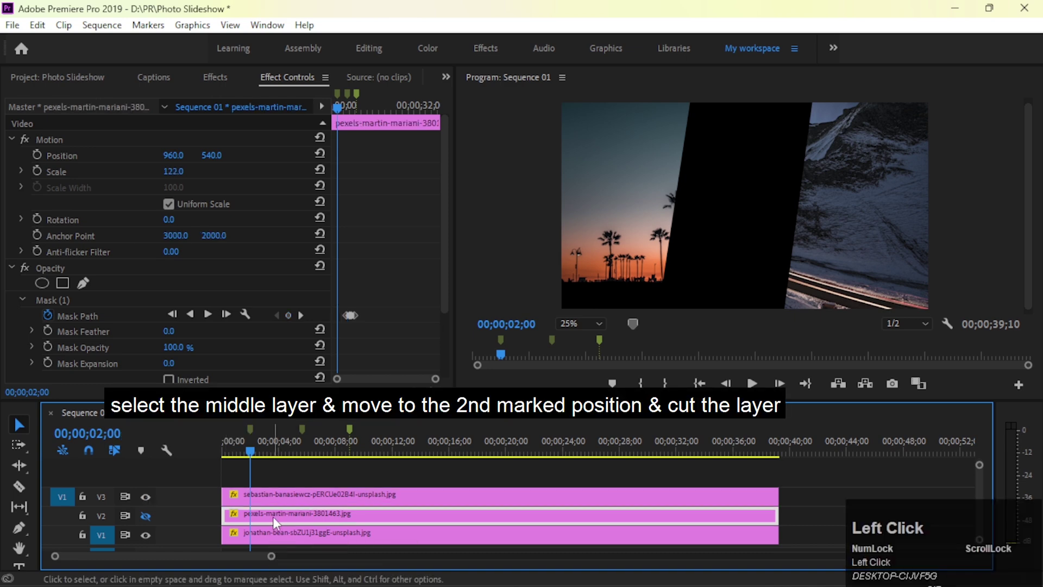
drag(280, 449, 301, 452)
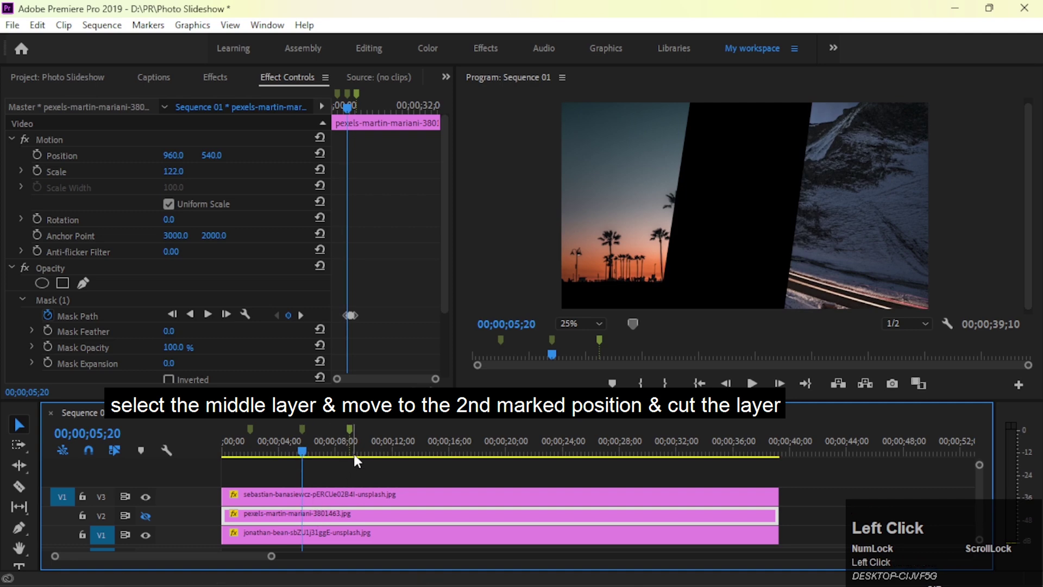
key(ctrl+k)
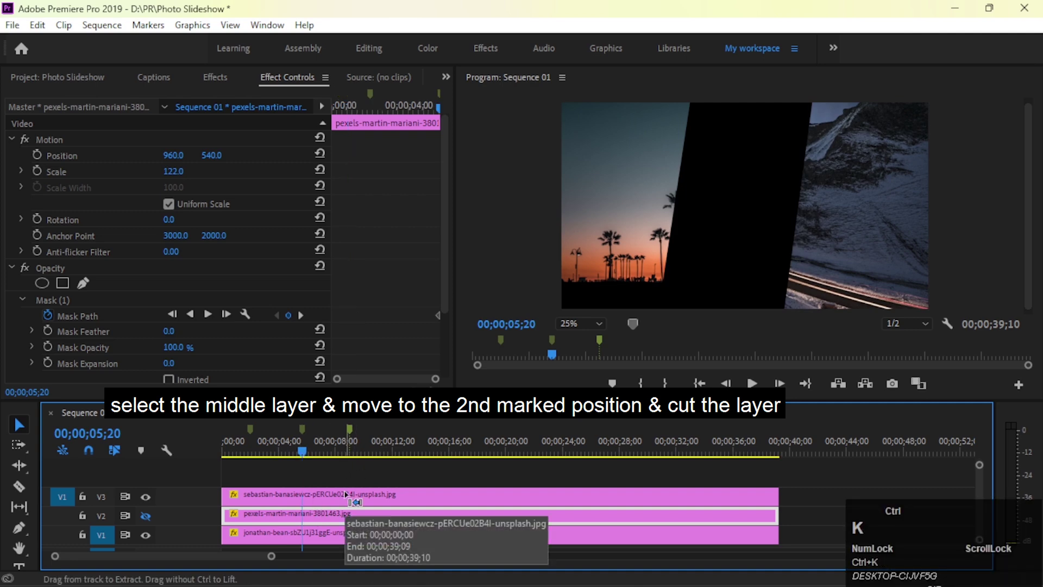
Move the second part of the cut starry-sky clip to V4 and extend its first part on V2 past 12 seconds.
drag(341, 515, 335, 478)
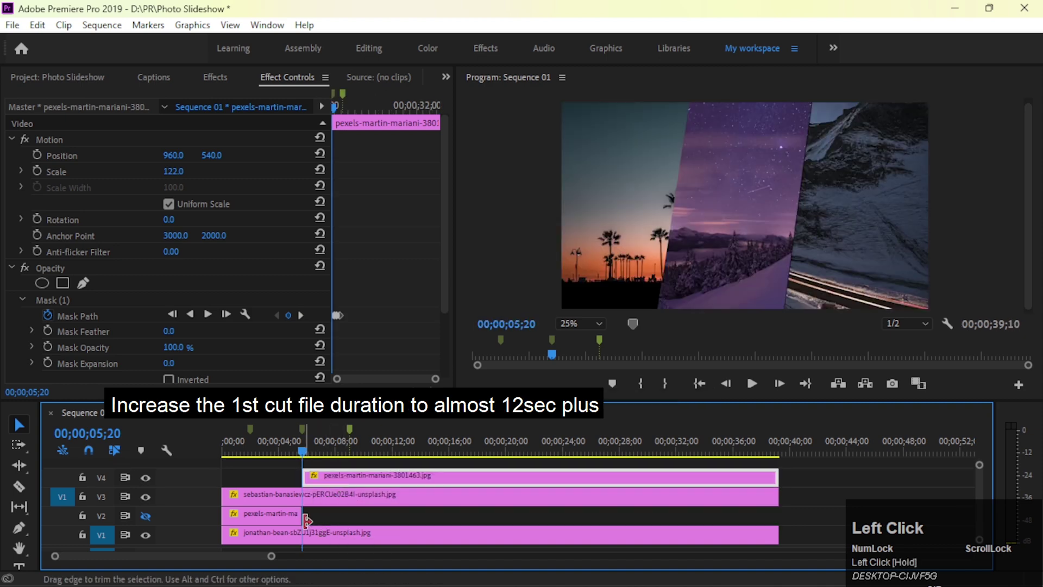
drag(306, 515, 427, 517)
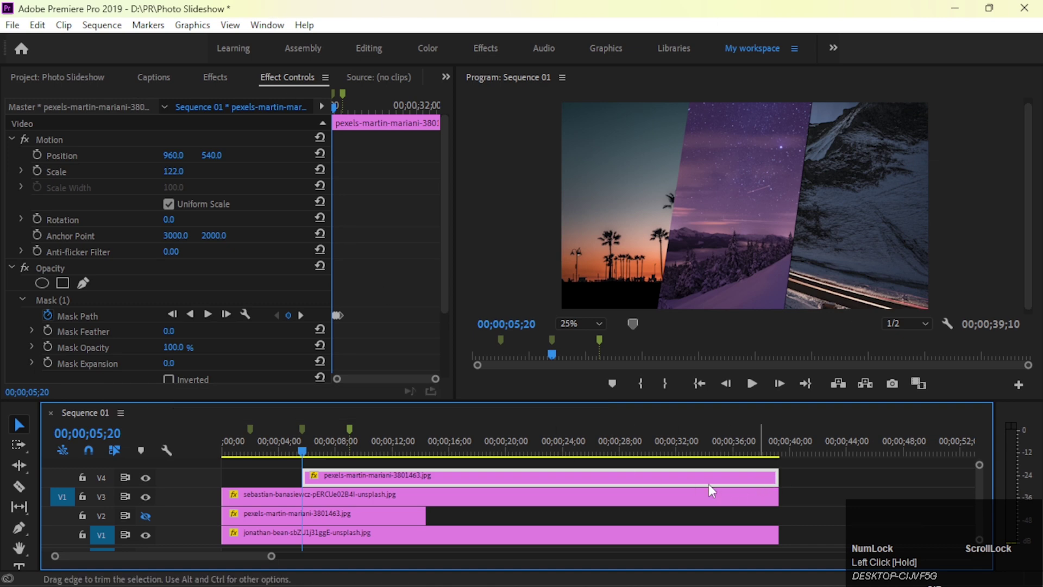
Enlarge the timeline area and cut the mountain-road clip on V1 at the third marker, 00;00;09;00.
drag(499, 401, 499, 374)
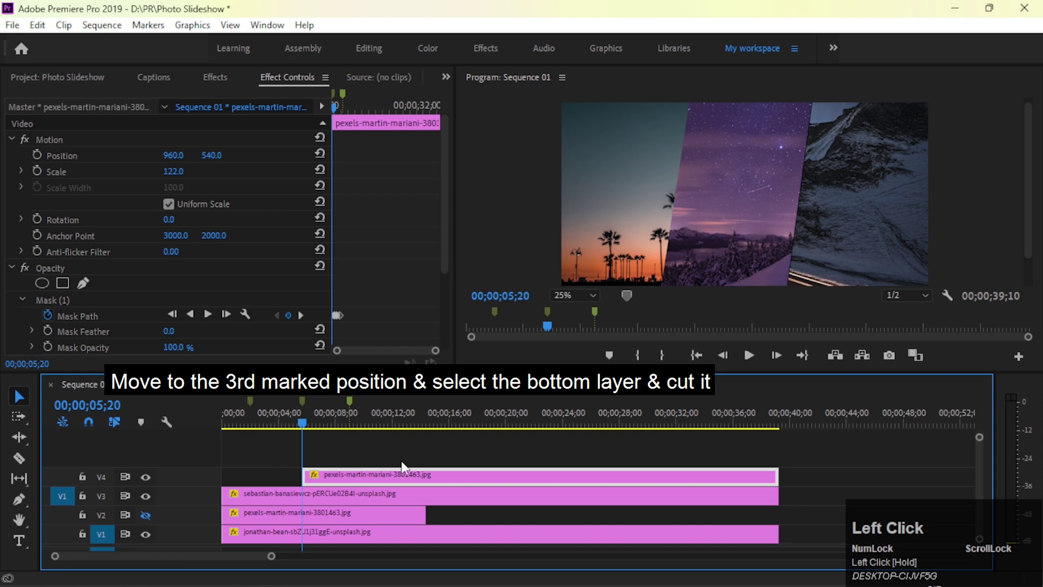
drag(324, 418, 351, 418)
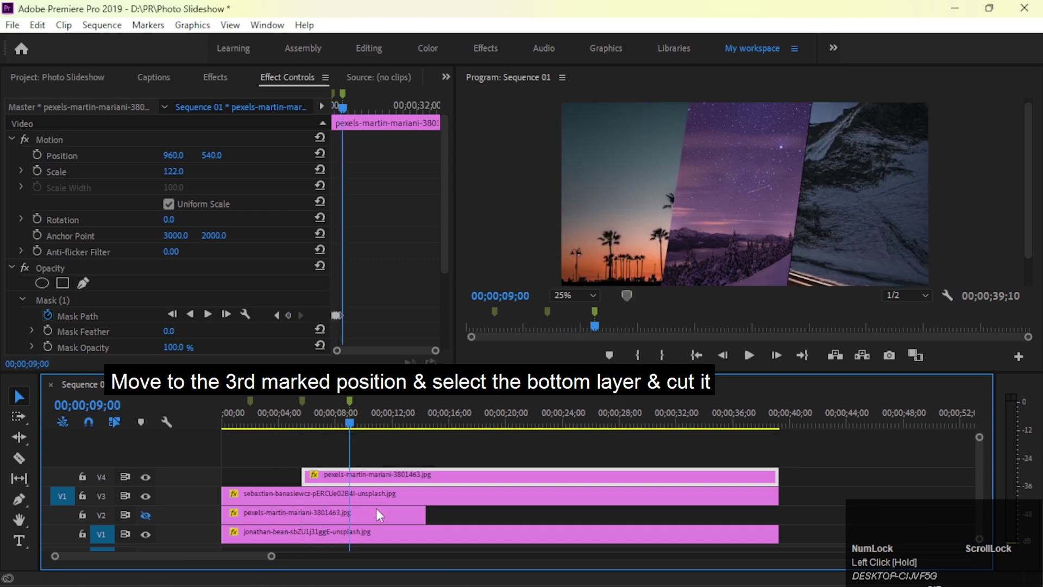
click(379, 537)
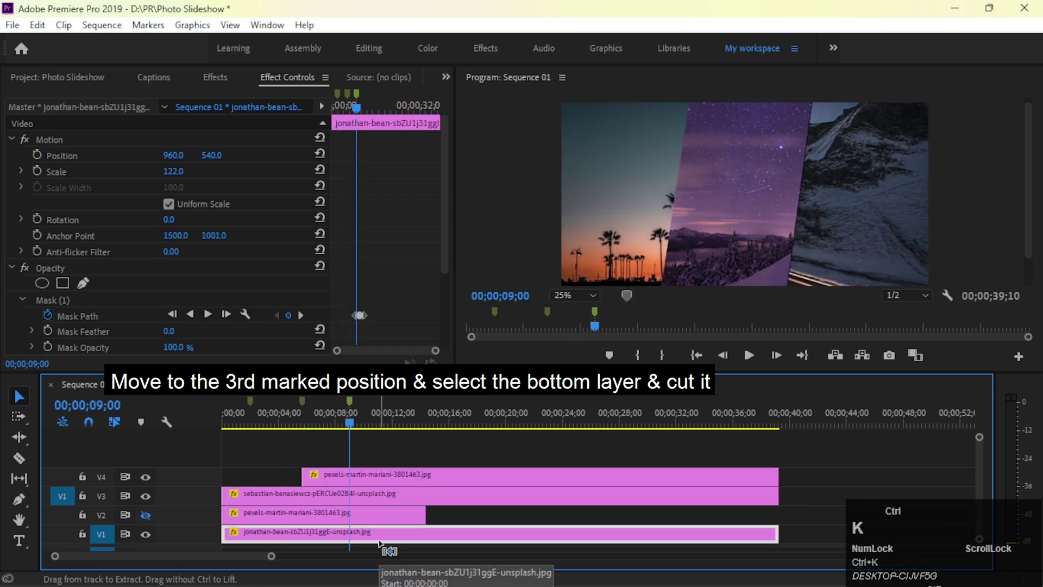
key(ctrl+k)
Move the mountain-road clip's second part to V5 and extend its first part on V1 to the end of the V2 clip.
drag(379, 540, 373, 463)
drag(351, 536, 425, 537)
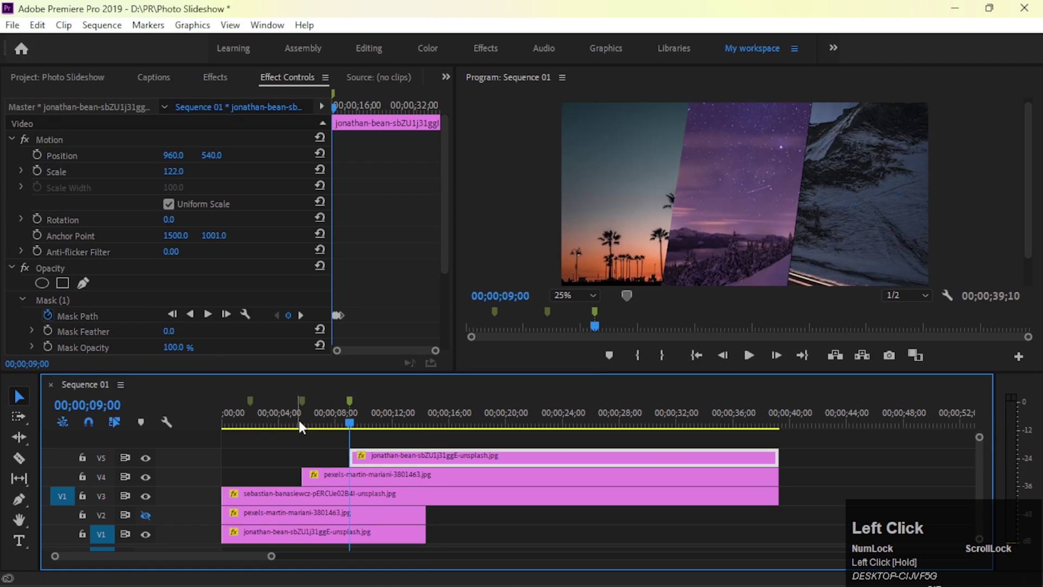
Show track V2 and play the sequence from the start to check the full slideshow animation.
drag(297, 419, 218, 422)
click(145, 514)
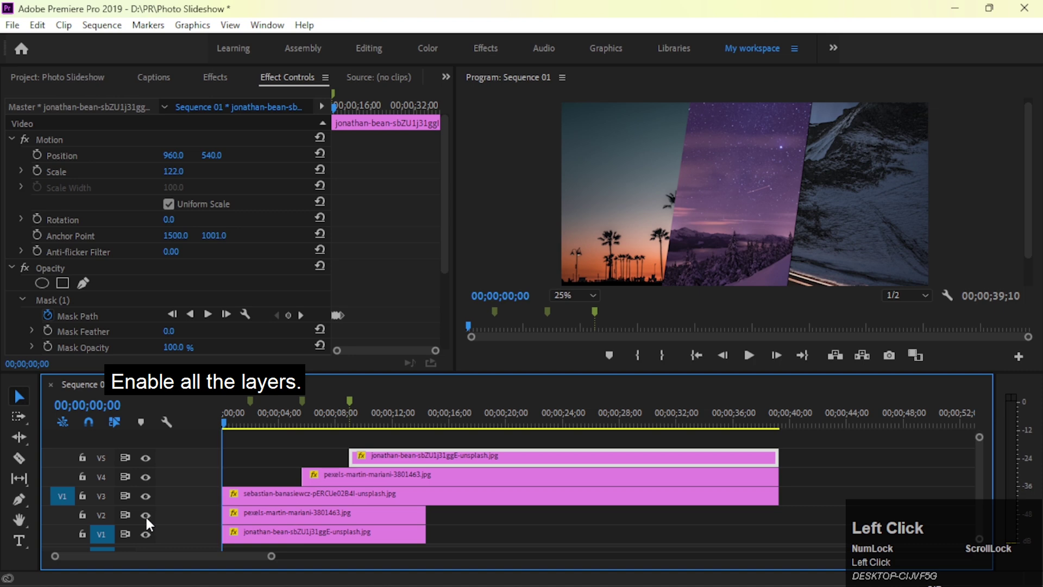
drag(252, 419, 229, 419)
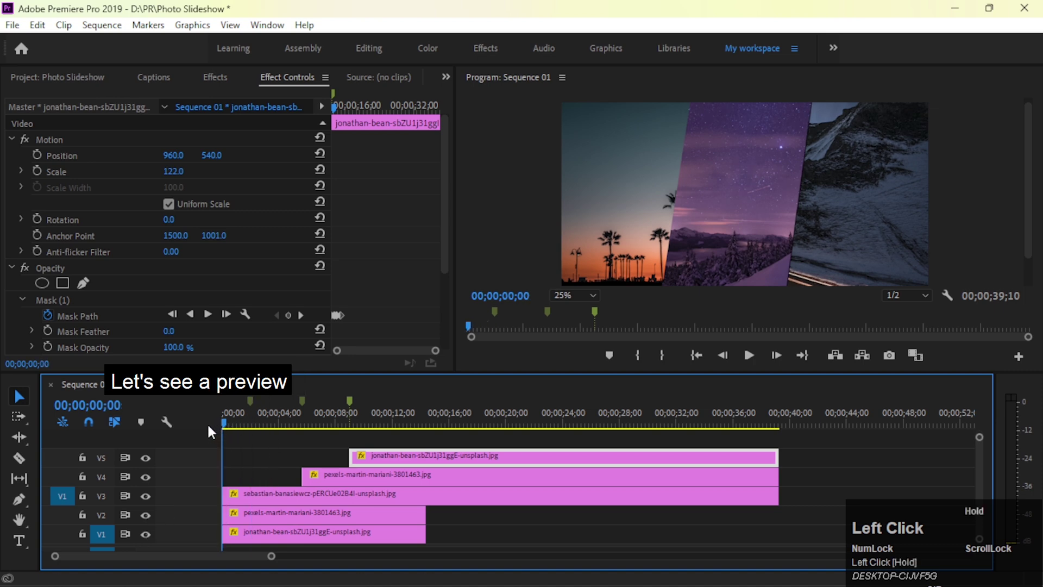
key(space)
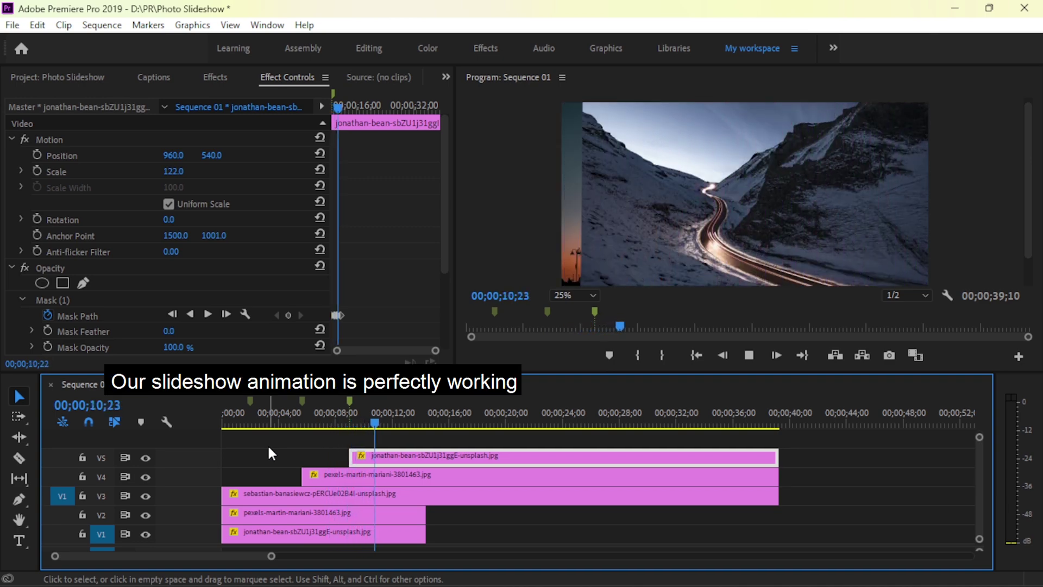
key(space)
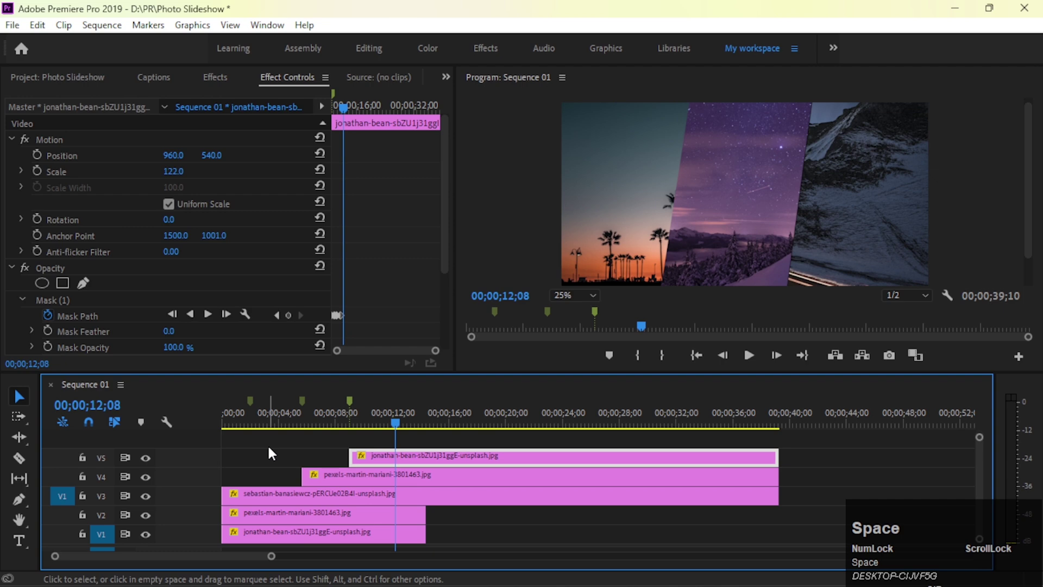
Cut the clips on all five tracks at 00;00;12;19 and delete everything after the cut.
drag(397, 421, 478, 553)
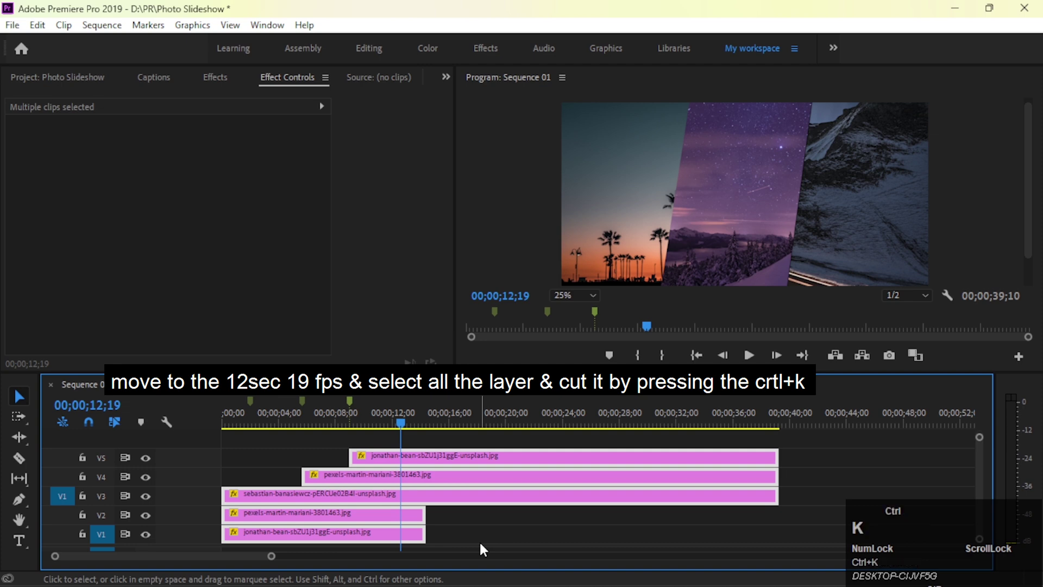
key(ctrl+k)
drag(416, 433, 478, 536)
key(Delete)
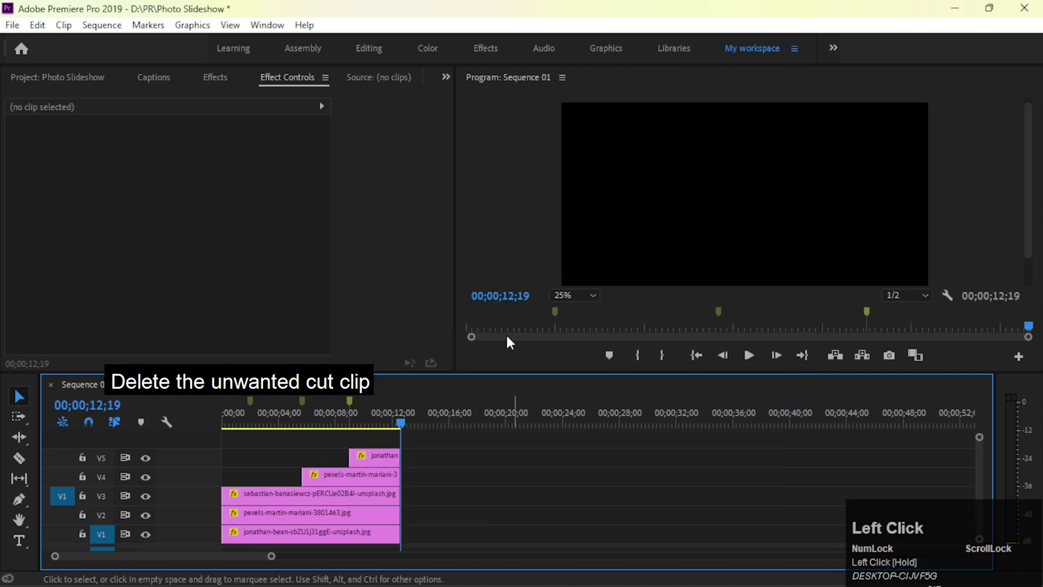
Cut the clips on V1, V2 and V3 at 00;00;01;15.
drag(389, 420, 245, 525)
key(ctrl)
key(ctrl+k)
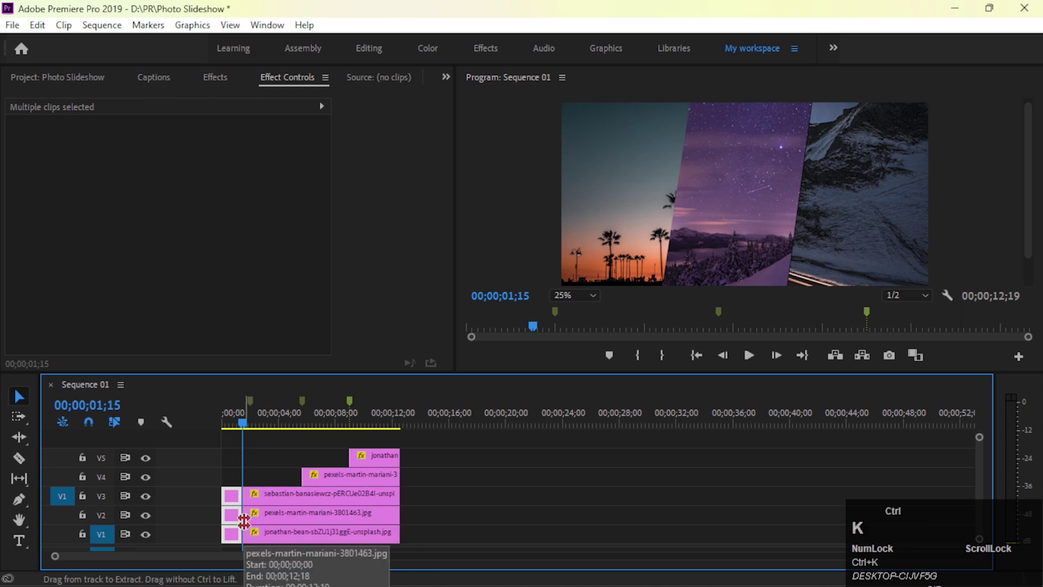
Find the Transform video effect and apply it to the three short opening clips on V1, V2 and V3.
drag(271, 557, 143, 557)
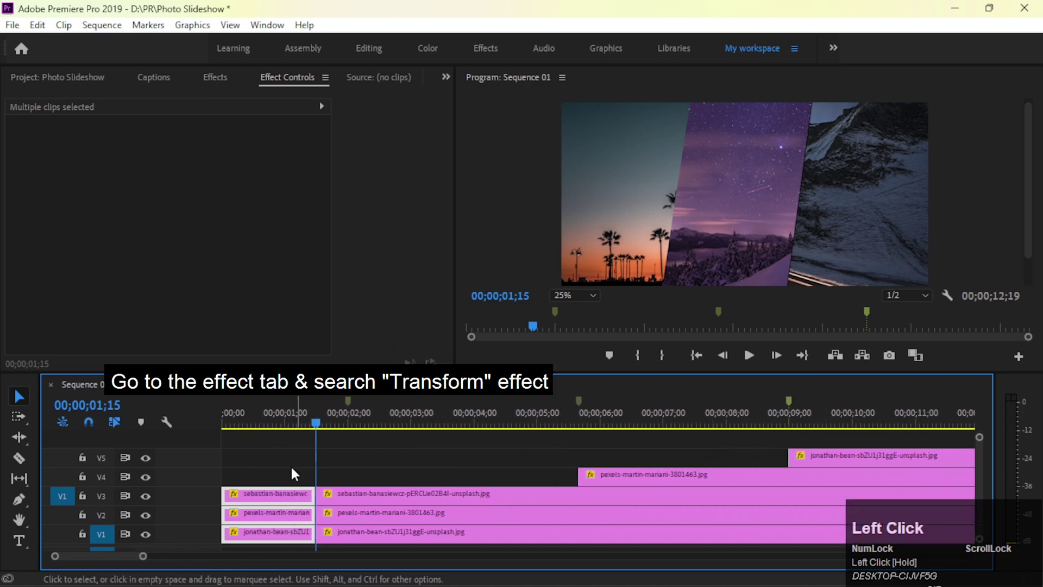
click(215, 79)
click(97, 99)
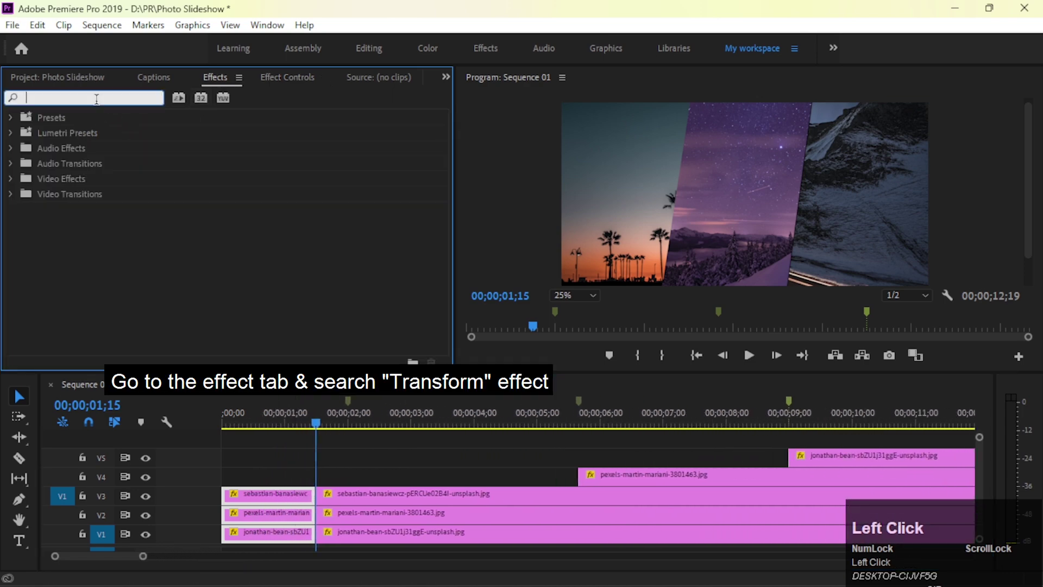
text(trans)
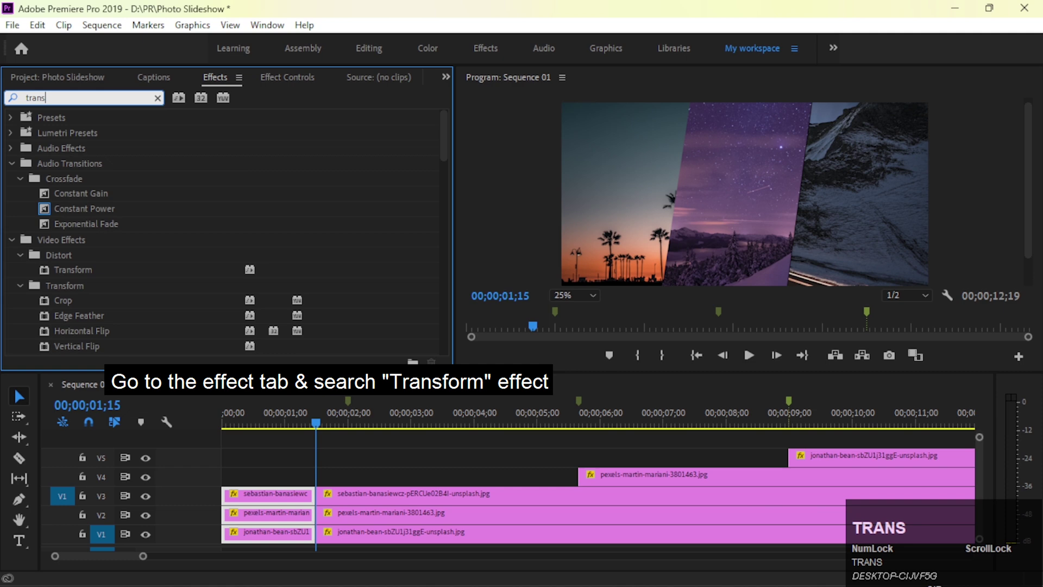
text(for)
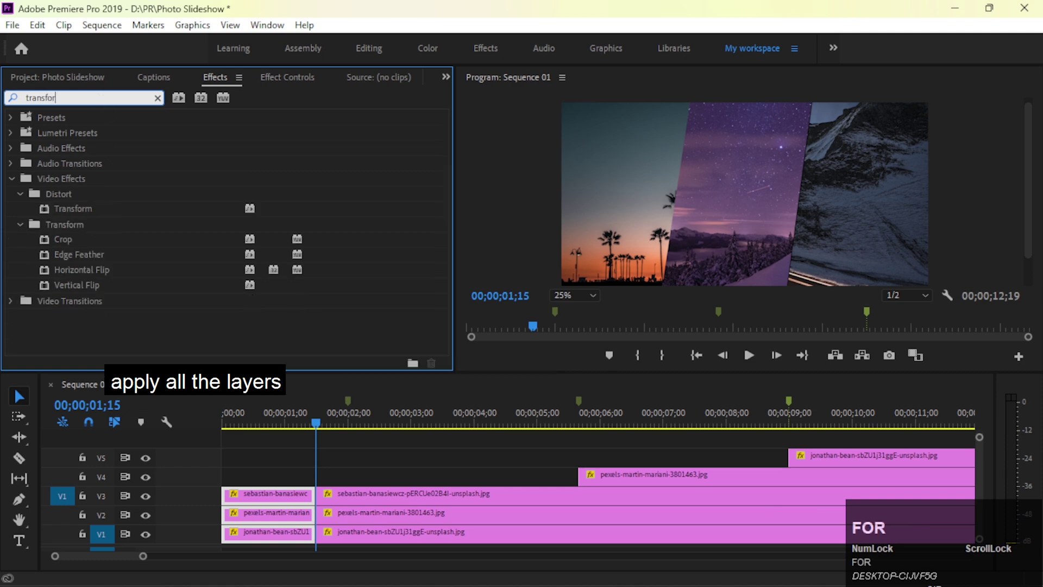
click(77, 208)
drag(50, 206, 258, 495)
Move the playhead to 00;00;00;16 and hide tracks V5 and V4.
drag(288, 417, 255, 422)
click(145, 458)
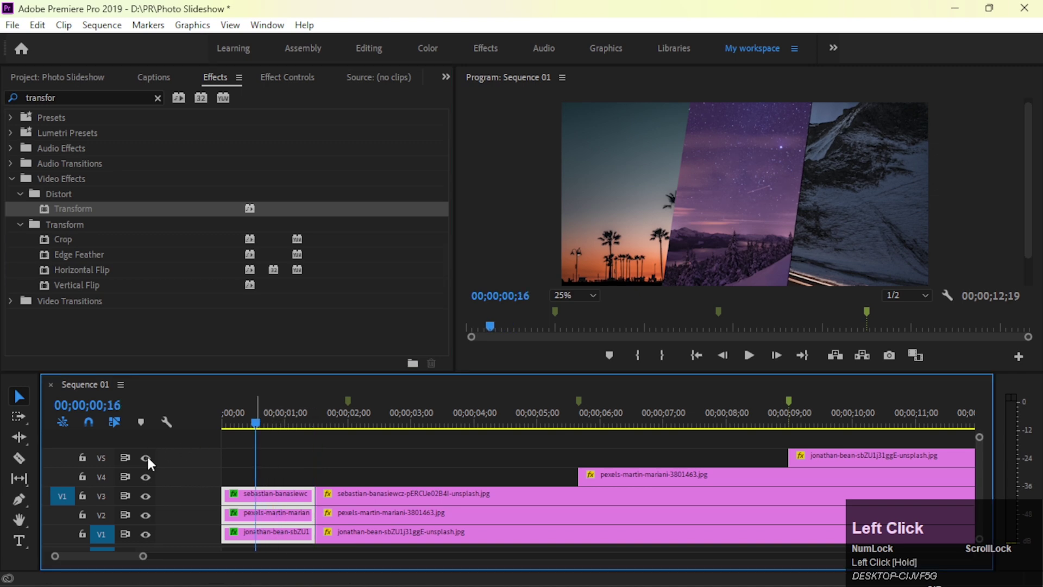
click(145, 476)
click(243, 477)
Set the Transform effect's vertical position to -1489.5 on the opening palm-tree sunset clip on V3.
click(239, 496)
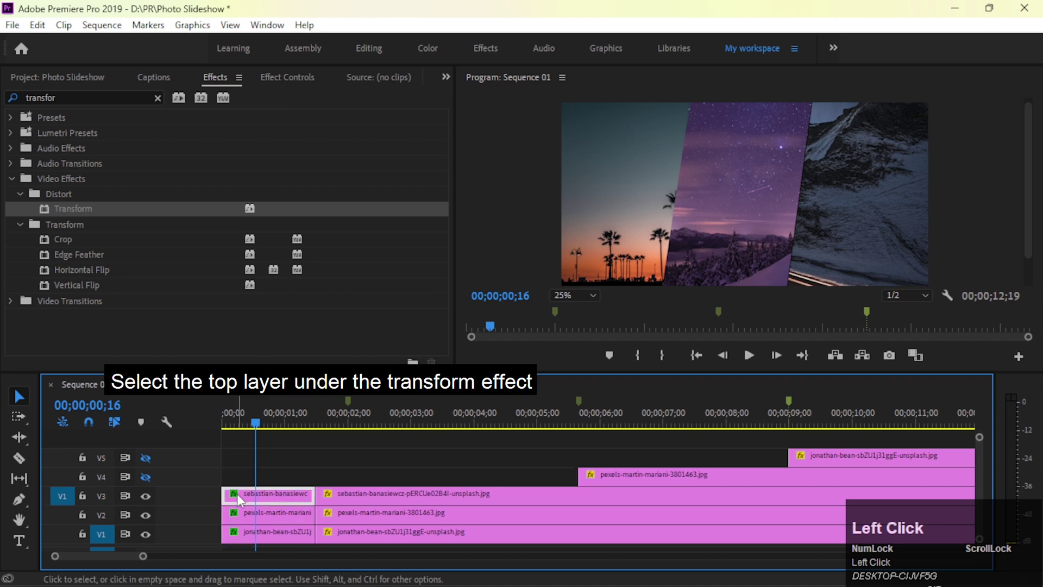
click(269, 75)
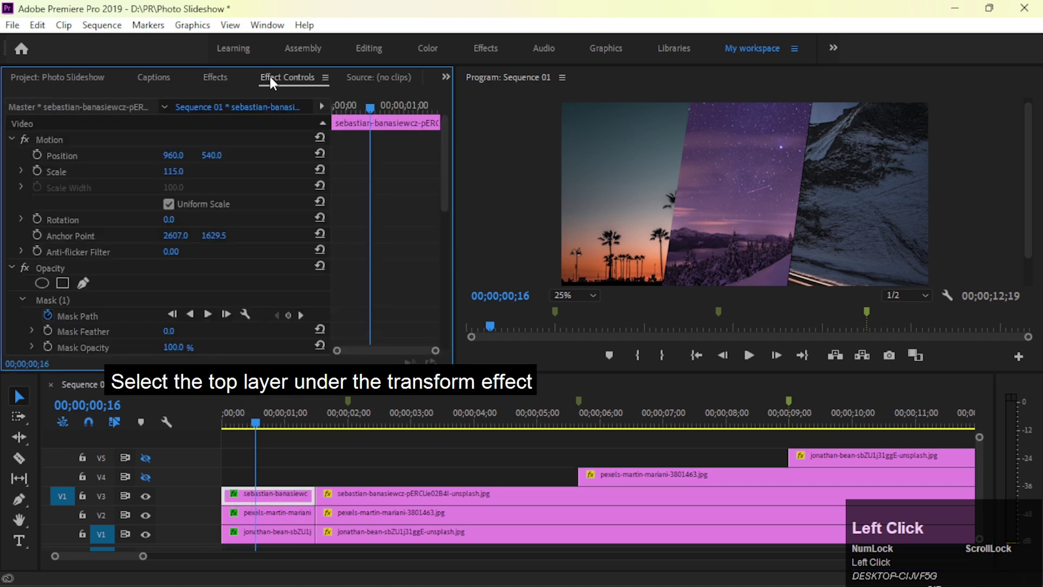
scroll(71, 260, down, 3)
scroll(63, 250, down, 8)
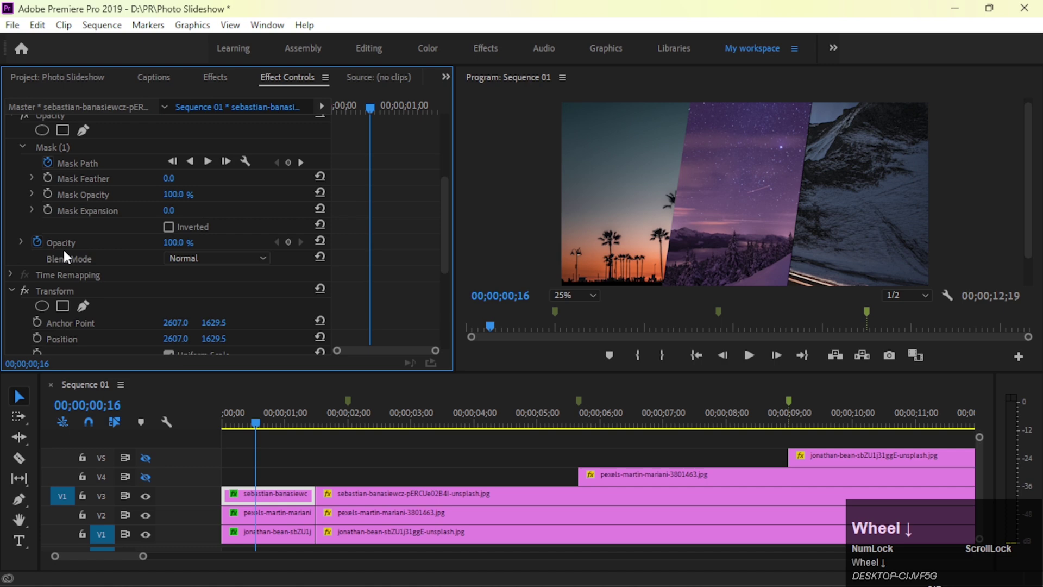
click(82, 168)
drag(214, 217, 186, 216)
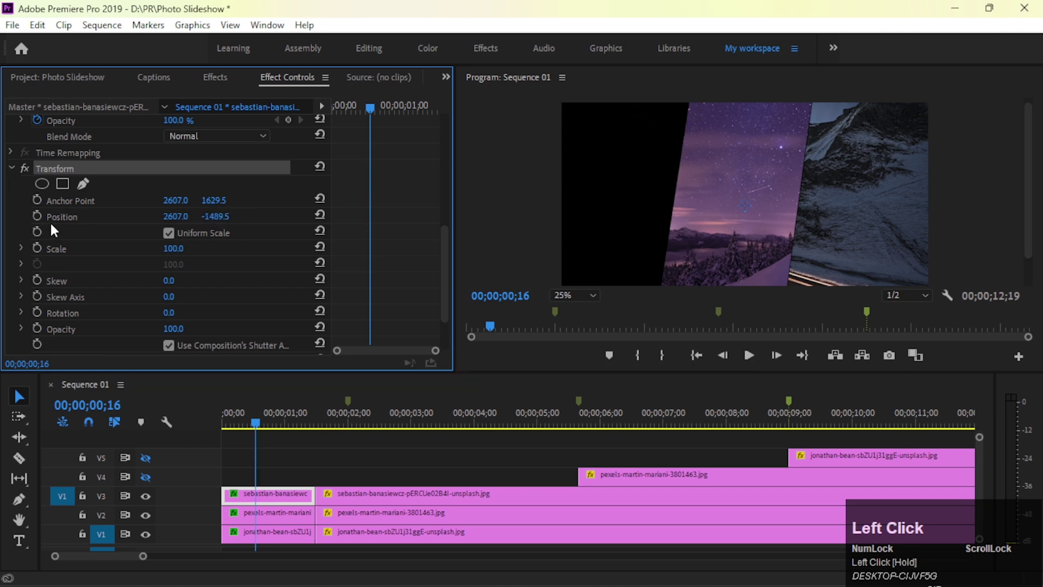
Keyframe the Transform Position at 00;00;00;16 and add a second keyframe at 00;00;00;26 with the position reset.
scroll(81, 182, up, 5)
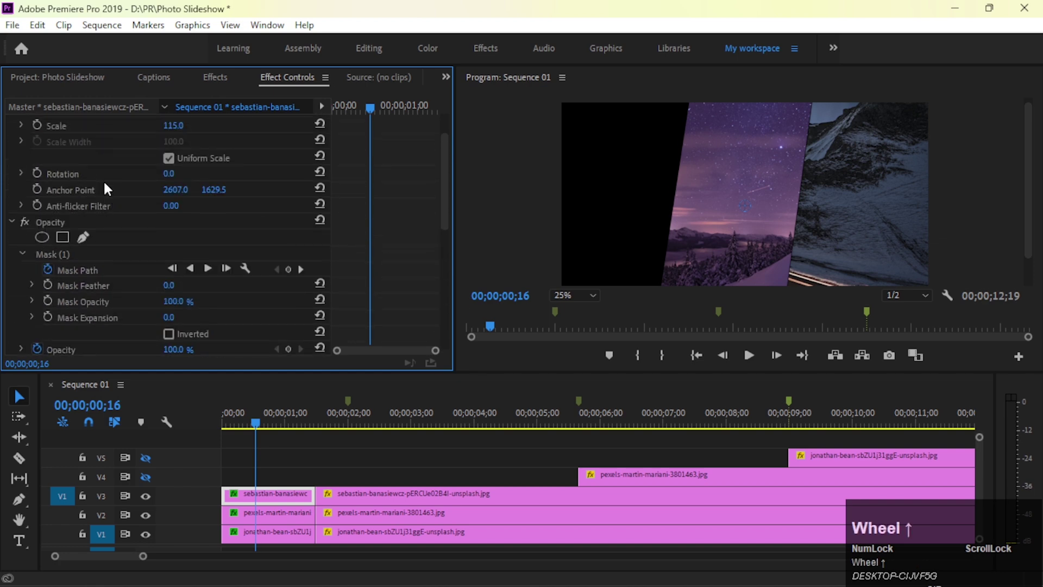
click(48, 140)
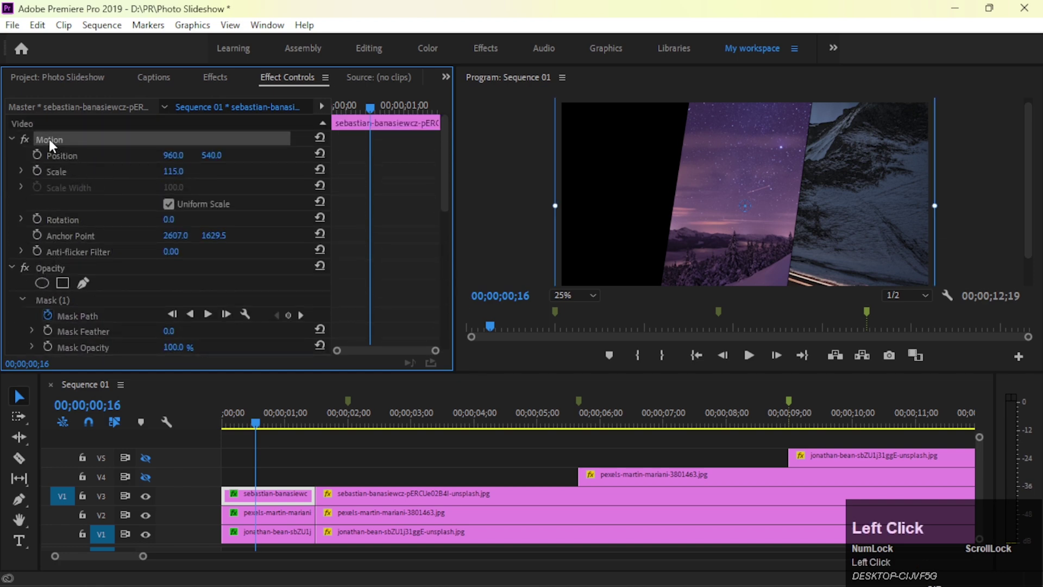
scroll(86, 233, down, 5)
click(58, 170)
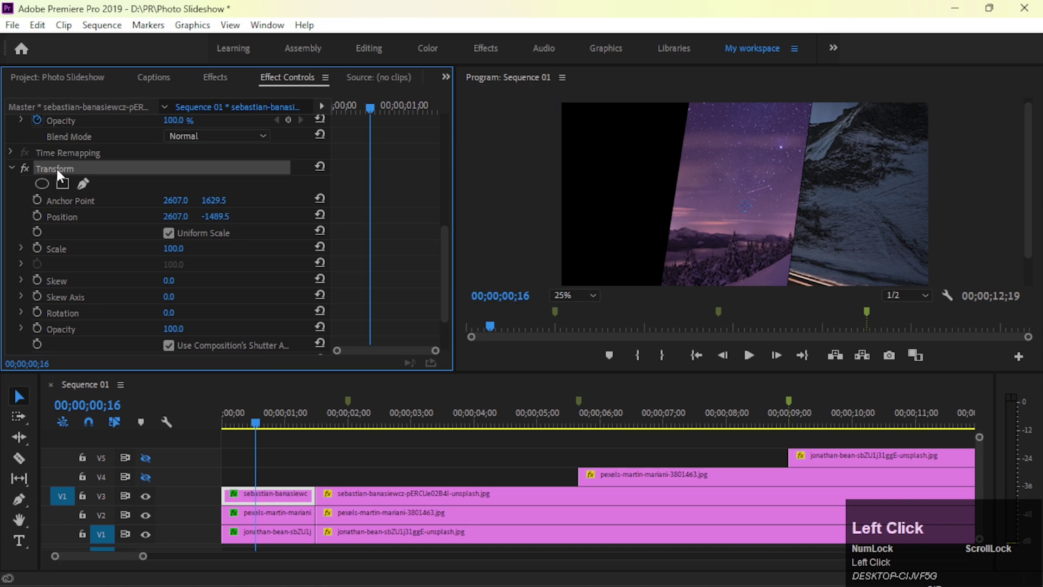
click(37, 216)
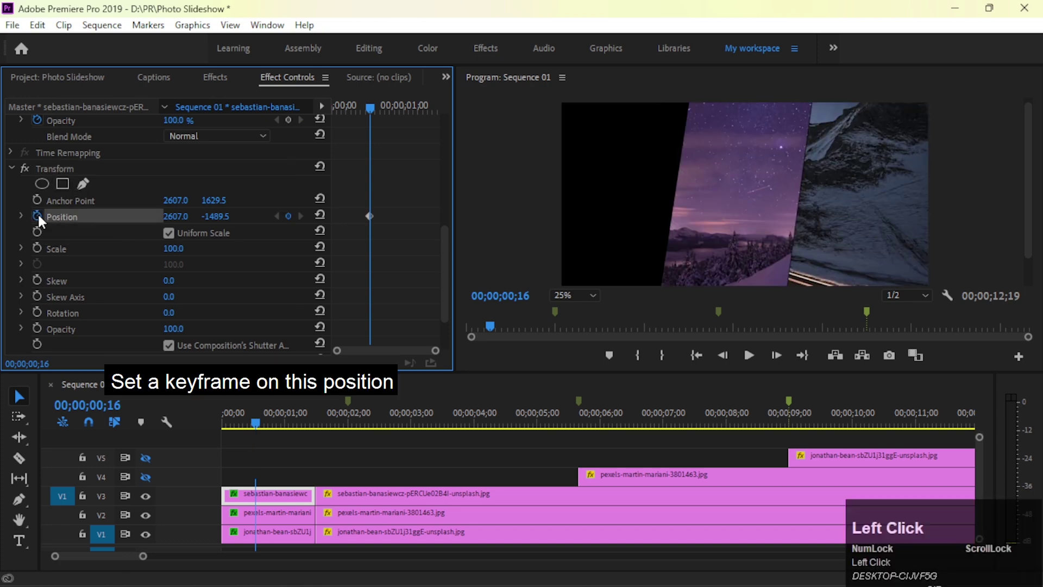
drag(372, 109, 395, 107)
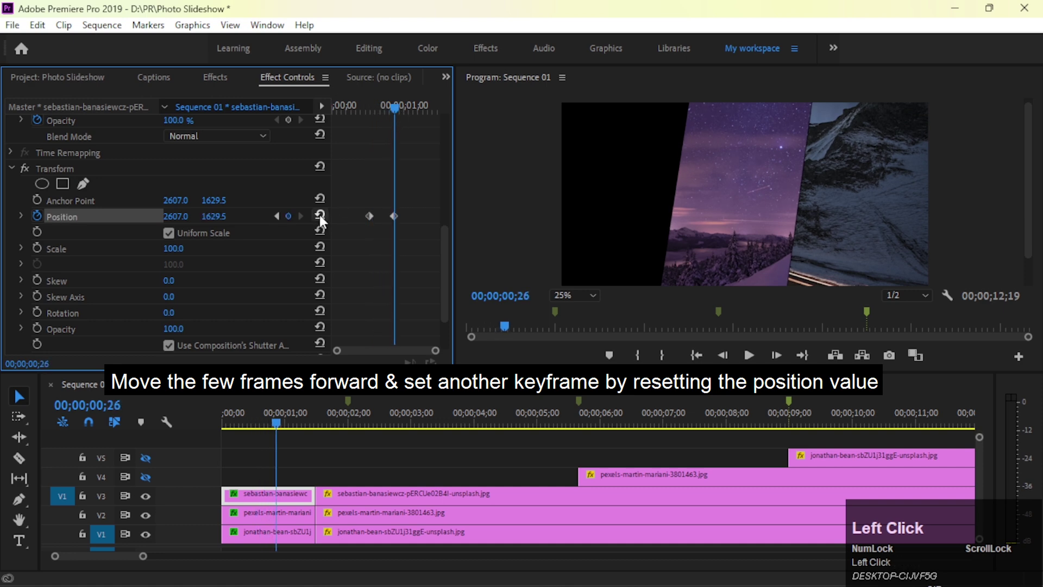
click(320, 215)
Move the first Transform Position keyframe to 00;00;00;05 and the second one to 00;00;01;05.
drag(375, 109, 344, 106)
drag(368, 216, 343, 216)
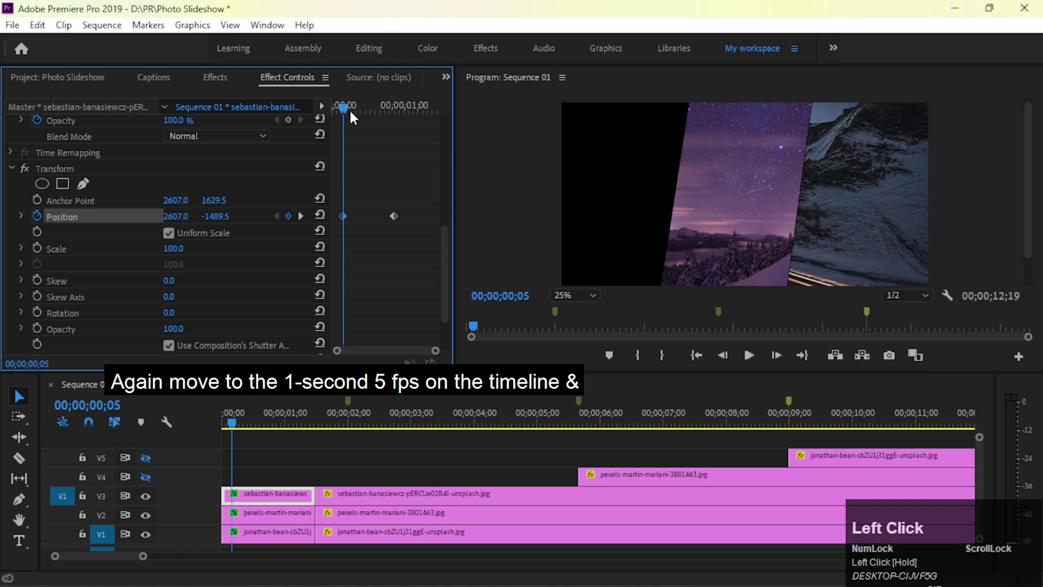
drag(347, 106, 418, 124)
drag(394, 215, 416, 216)
Play the opening sunset clip from its start to check the slide-in motion.
drag(380, 107, 305, 107)
key(space)
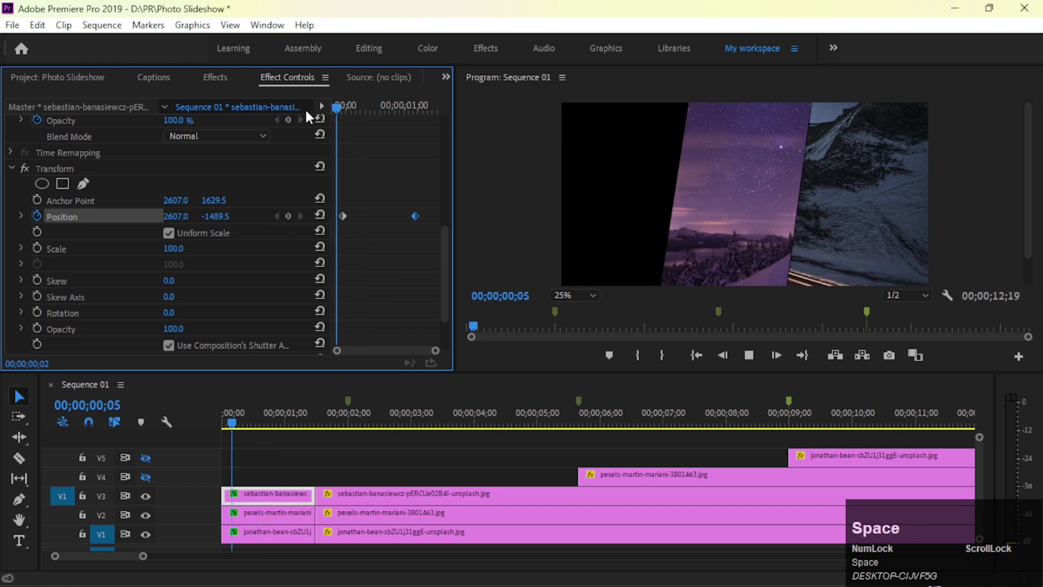
click(383, 99)
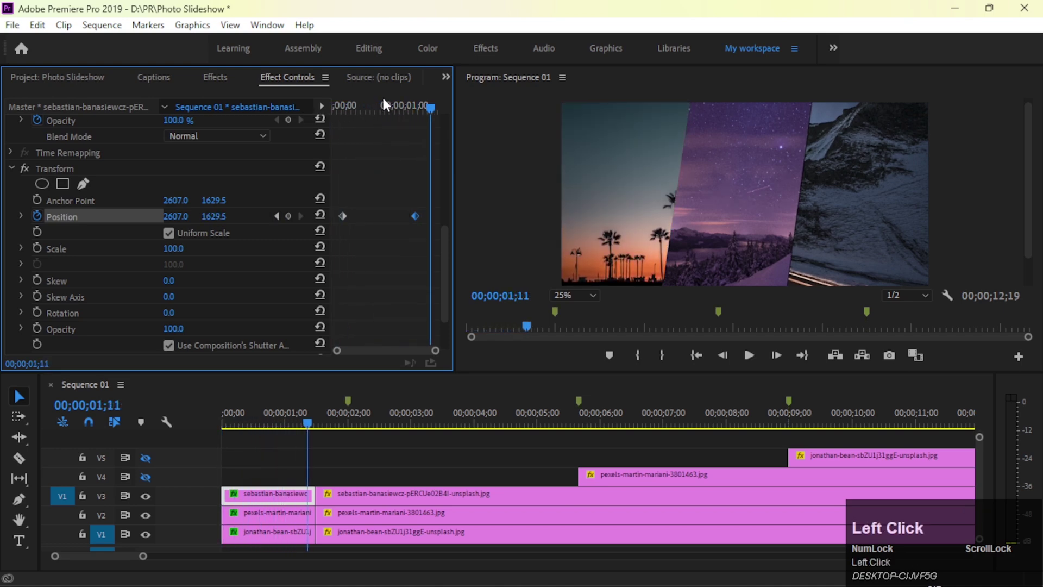
Disable Use Composition's Shutter Angle in the sunset clip's Transform effect and set the Shutter Angle to 160.
drag(381, 109, 345, 131)
click(57, 167)
scroll(129, 268, down, 3)
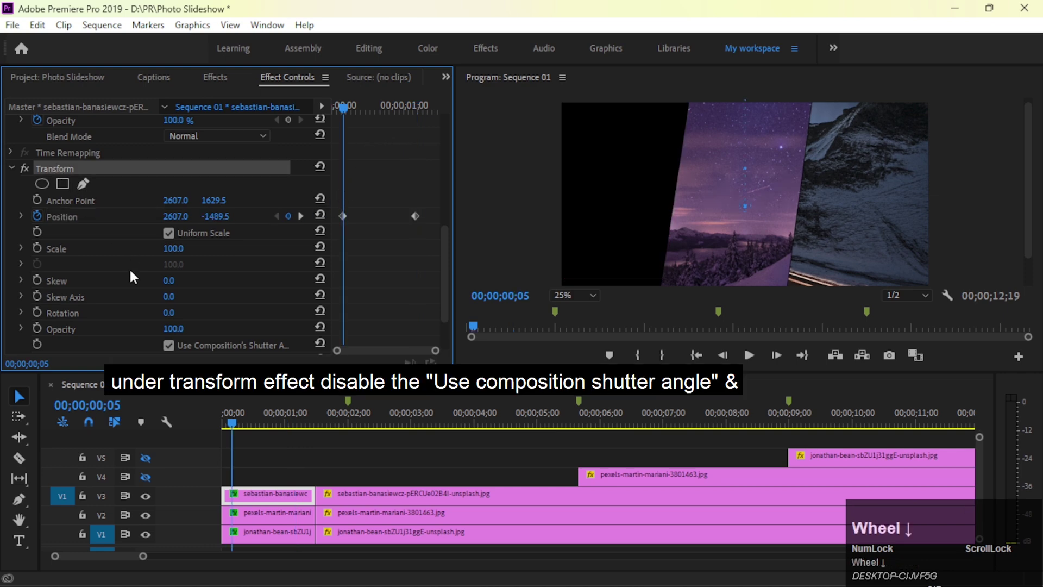
click(168, 284)
click(171, 299)
text(160)
key(Return)
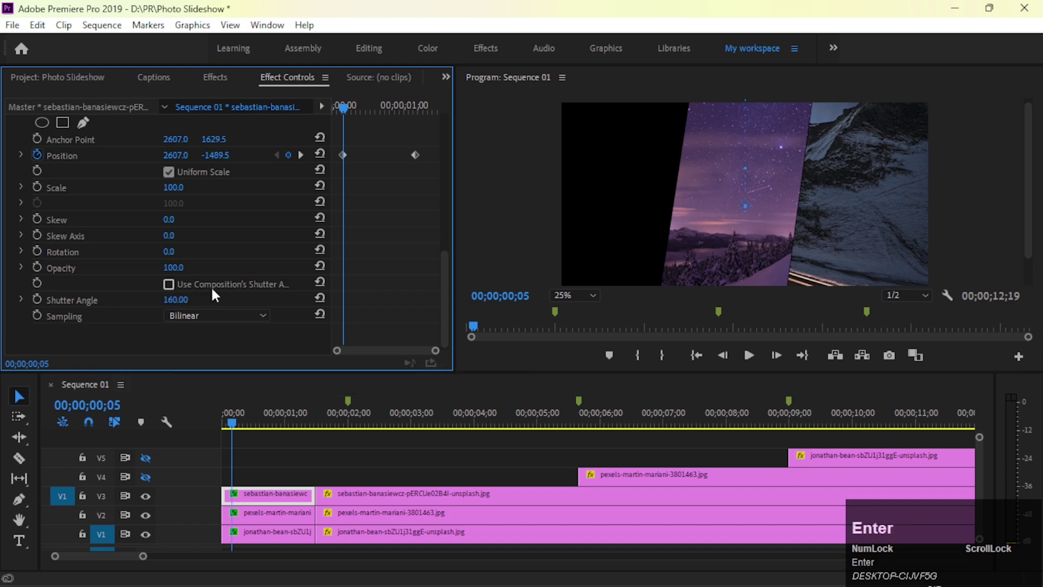
Set the first Transform Position keyframe's temporal interpolation to Ease Out.
drag(344, 108, 377, 109)
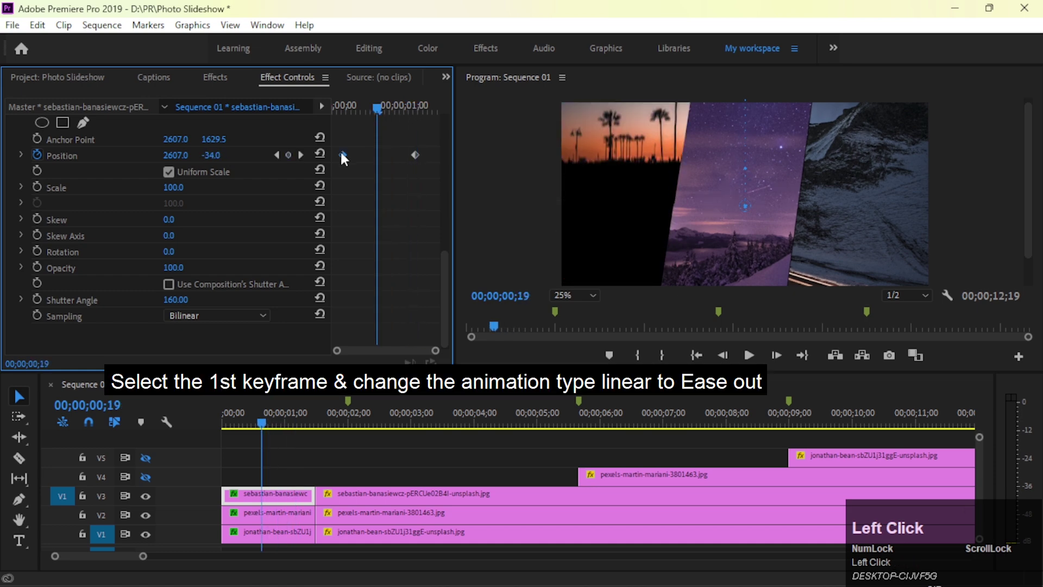
right_click(342, 155)
mouse_move(413, 288)
click(549, 385)
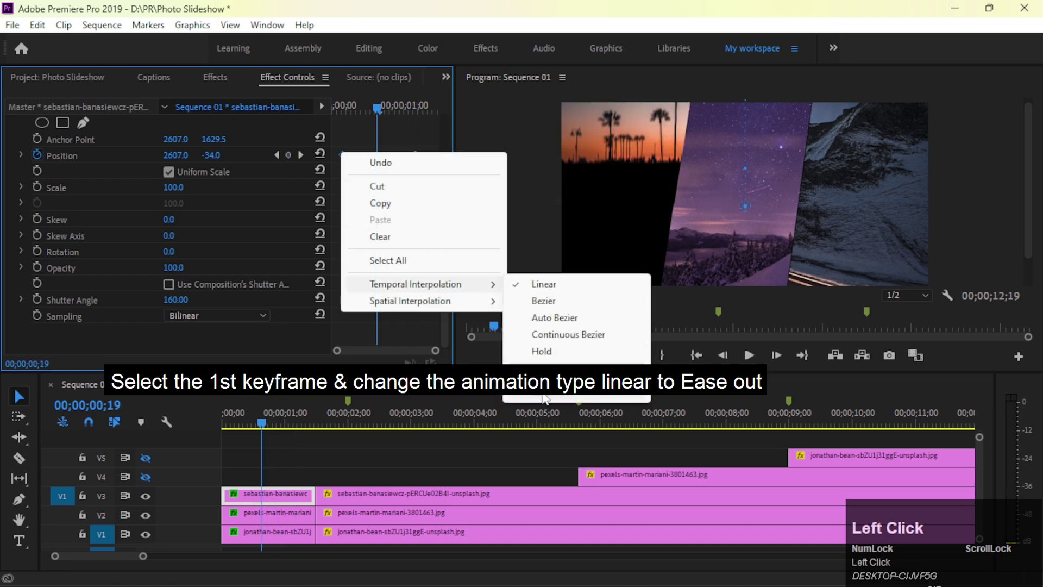
Set the sunset clip's second Transform Position keyframe to Ease In temporal interpolation.
right_click(419, 156)
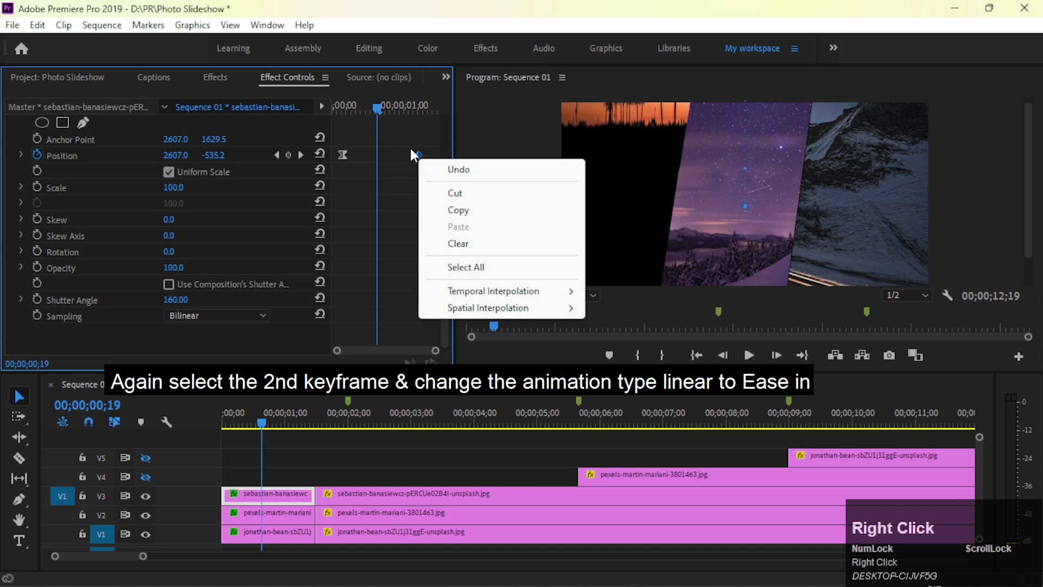
click(407, 146)
key(ctrl+z)
right_click(415, 154)
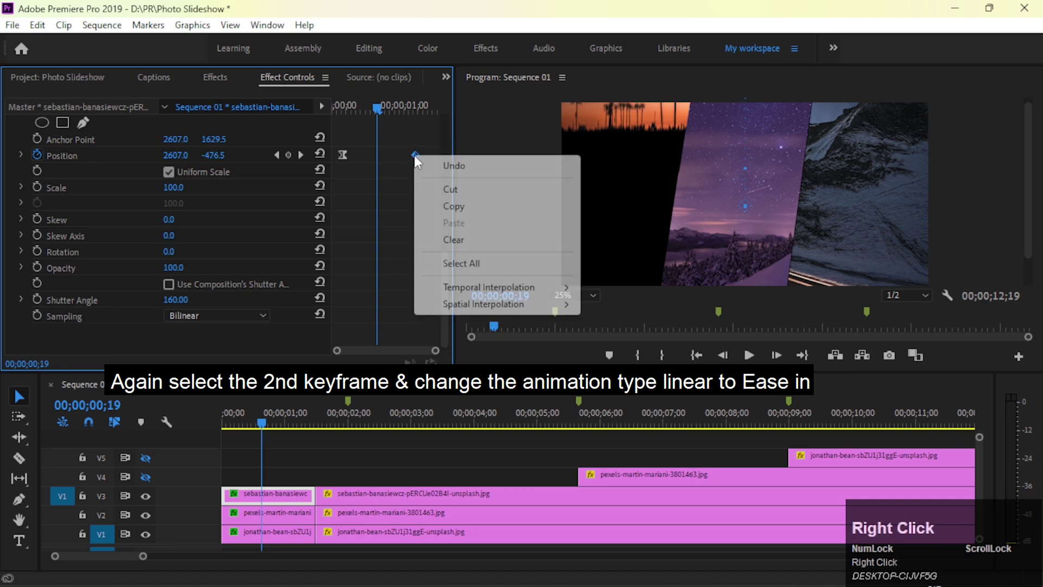
mouse_move(489, 288)
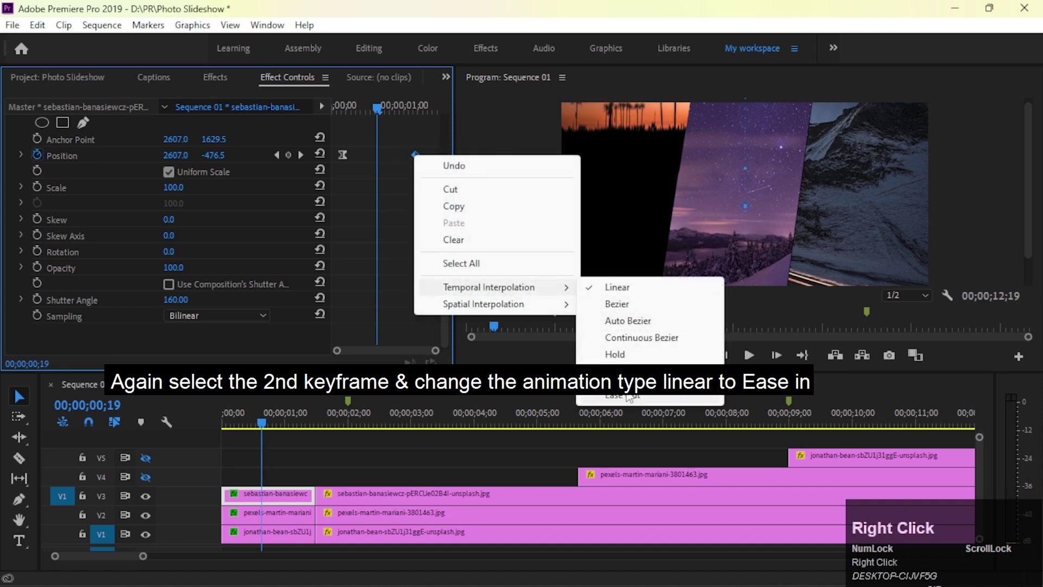
click(617, 306)
Reshape the sunset clip's Position velocity curve into an early peak with a long slow-down, and preview the slide-in from the start.
click(20, 156)
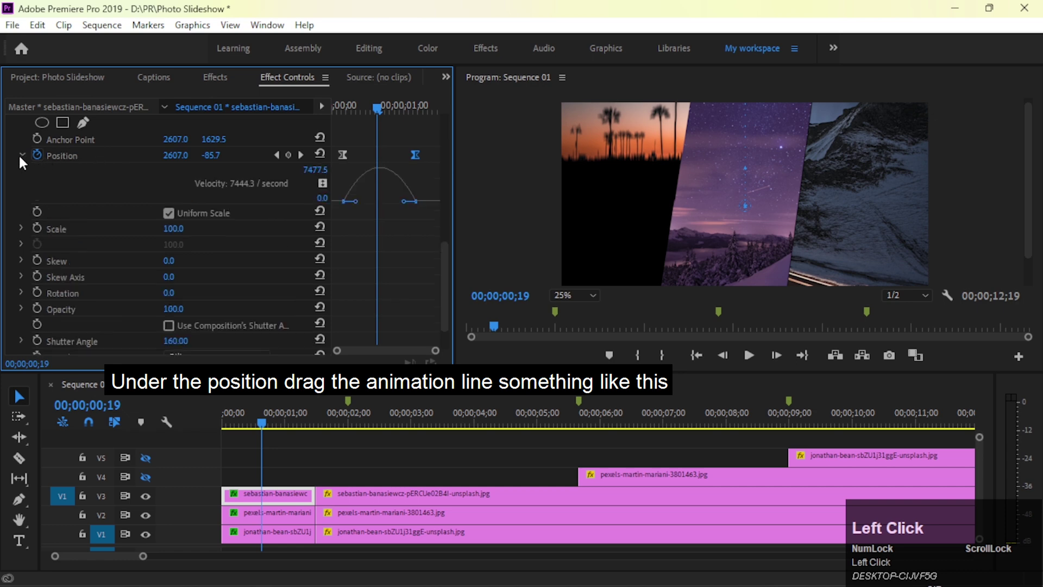
drag(404, 202, 370, 216)
drag(375, 113, 300, 109)
key(space)
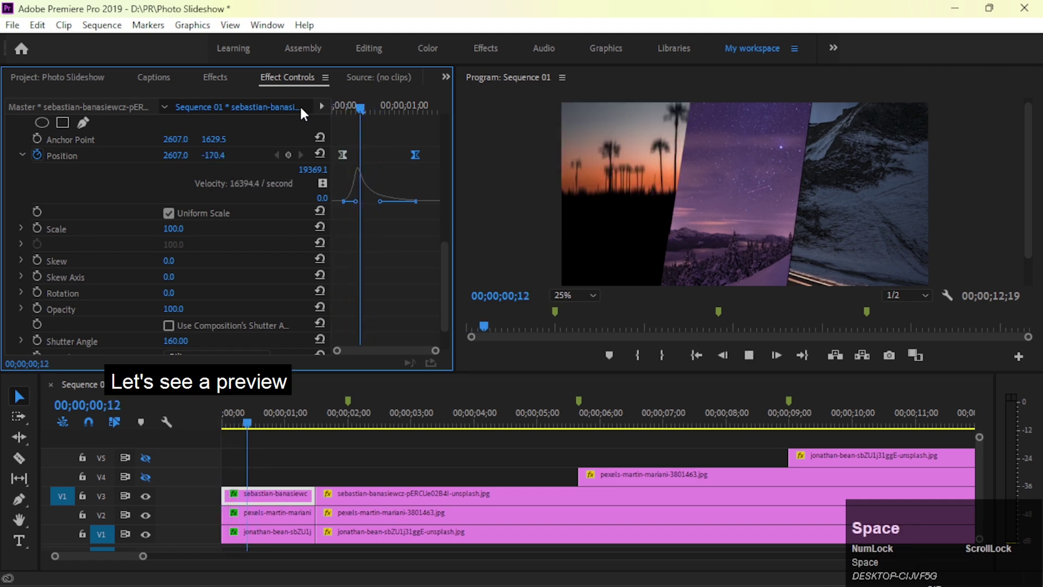
drag(381, 105, 414, 119)
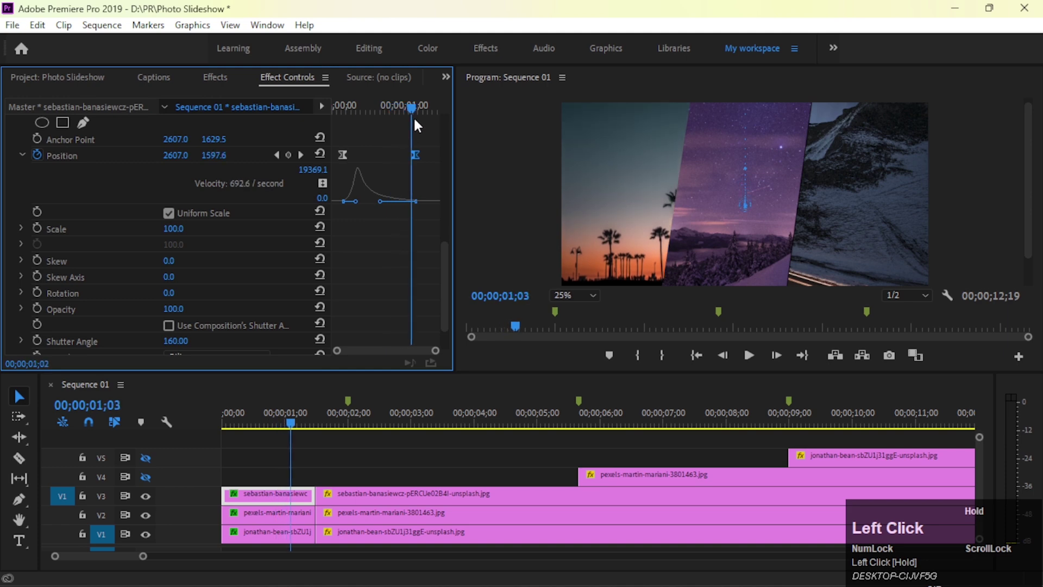
Copy the Transform effect from the opening sunset clip on V3 and paste it onto the opening mountain clip on V1.
click(266, 513)
click(270, 493)
scroll(107, 230, down, 5)
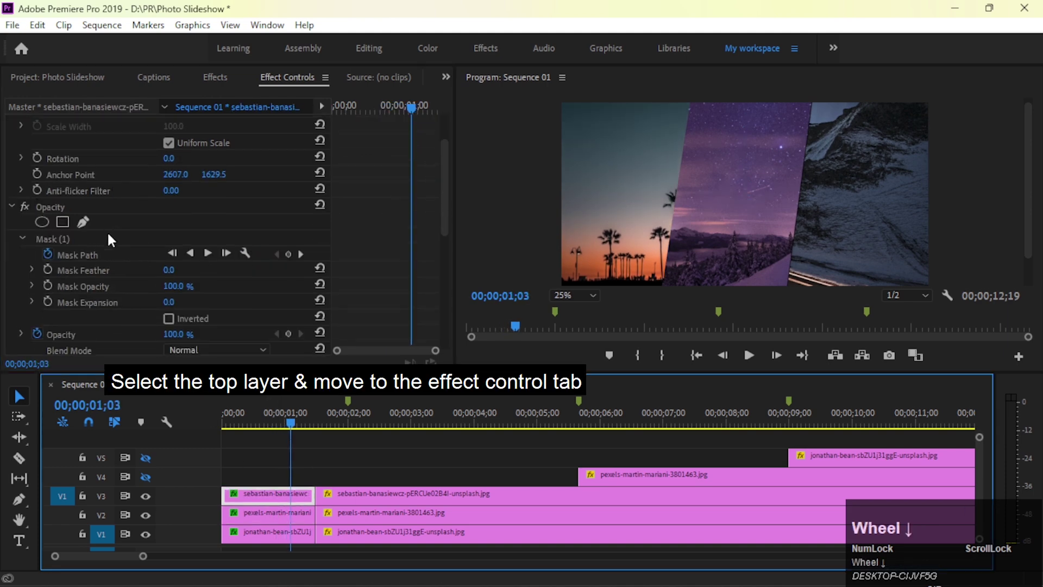
scroll(111, 230, down, 5)
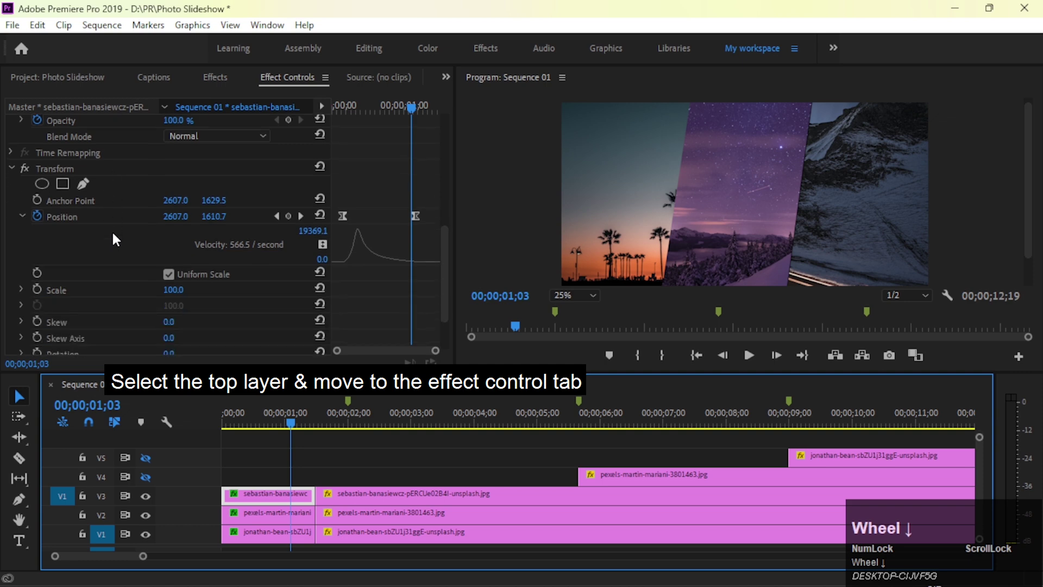
scroll(103, 231, up, 1)
right_click(56, 198)
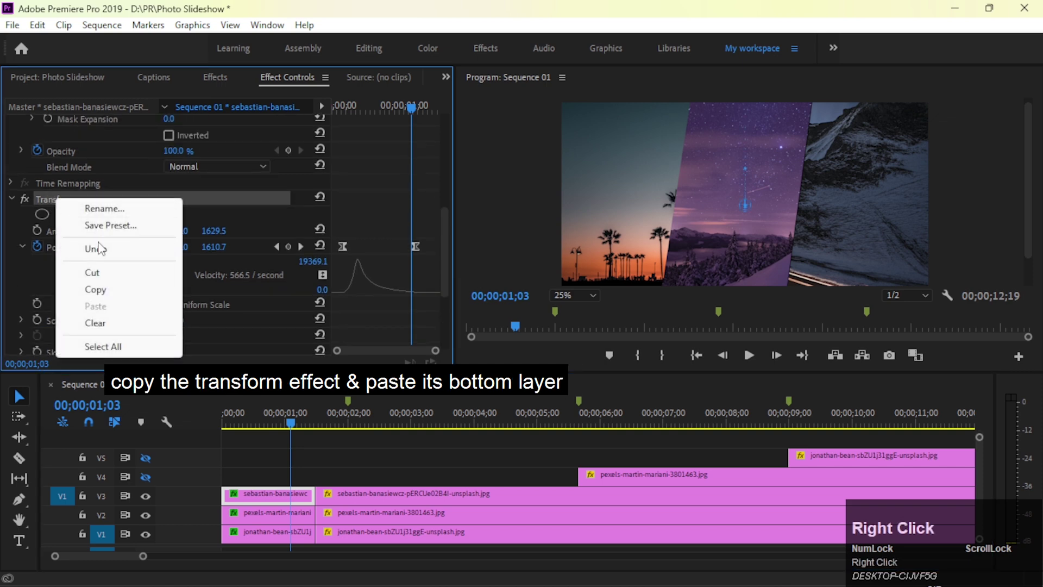
click(95, 289)
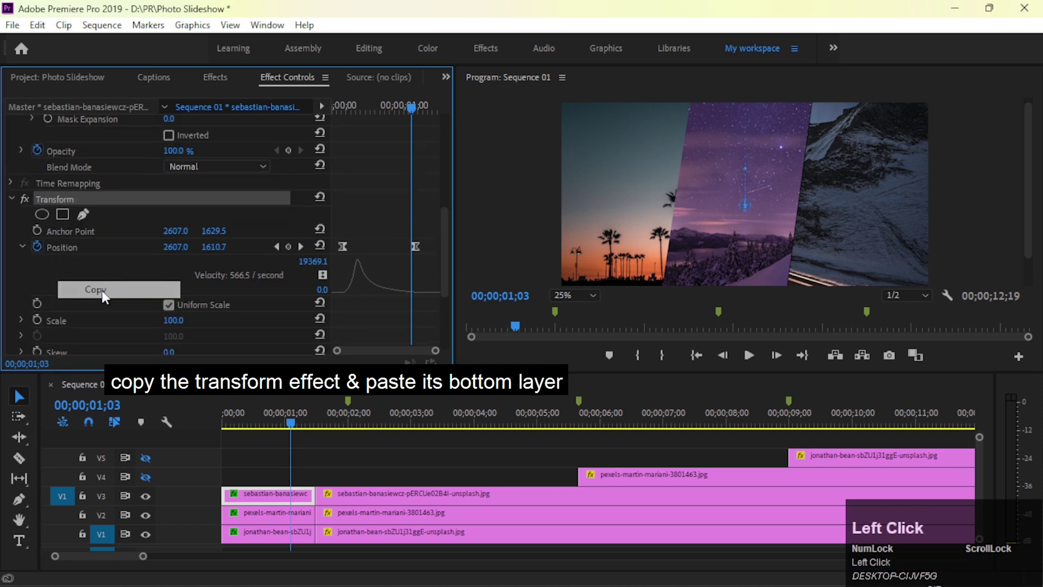
click(266, 535)
key(ctrl+v)
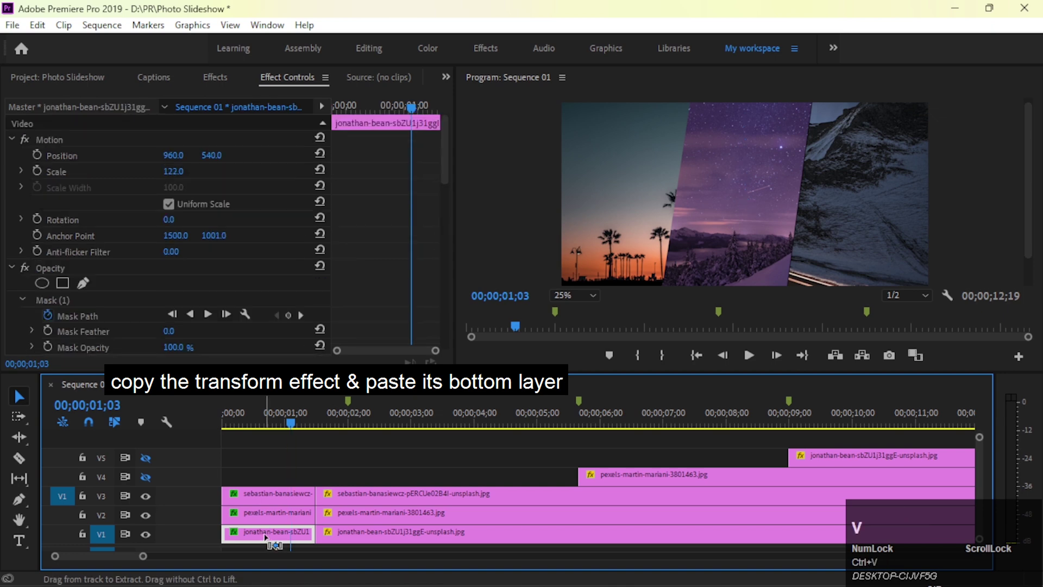
Delete the old, unanimated Transform effect from the opening V1 clip and play the sequence from its start.
scroll(71, 263, down, 5)
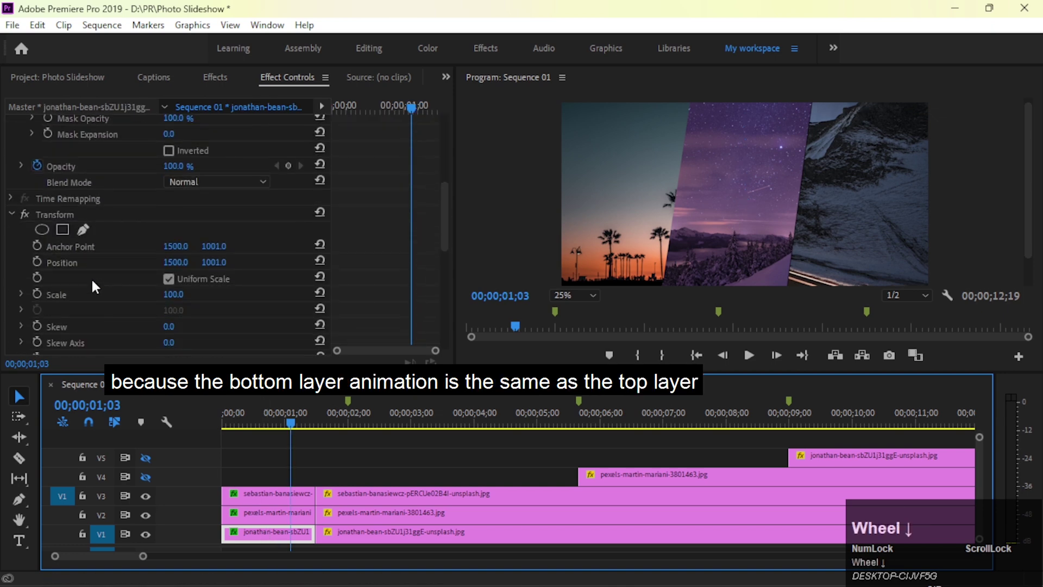
scroll(90, 277, down, 4)
scroll(94, 275, up, 5)
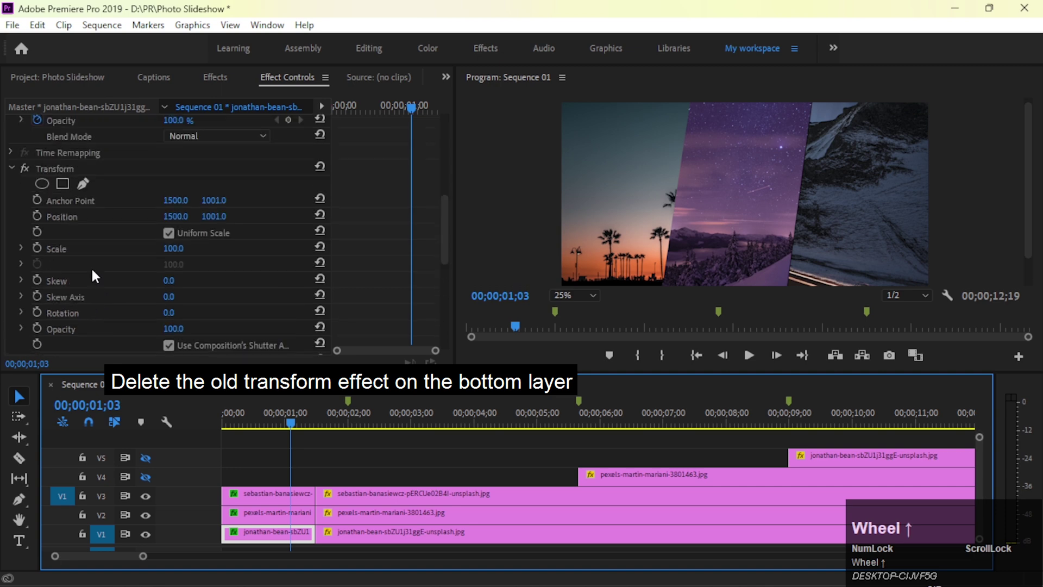
click(66, 167)
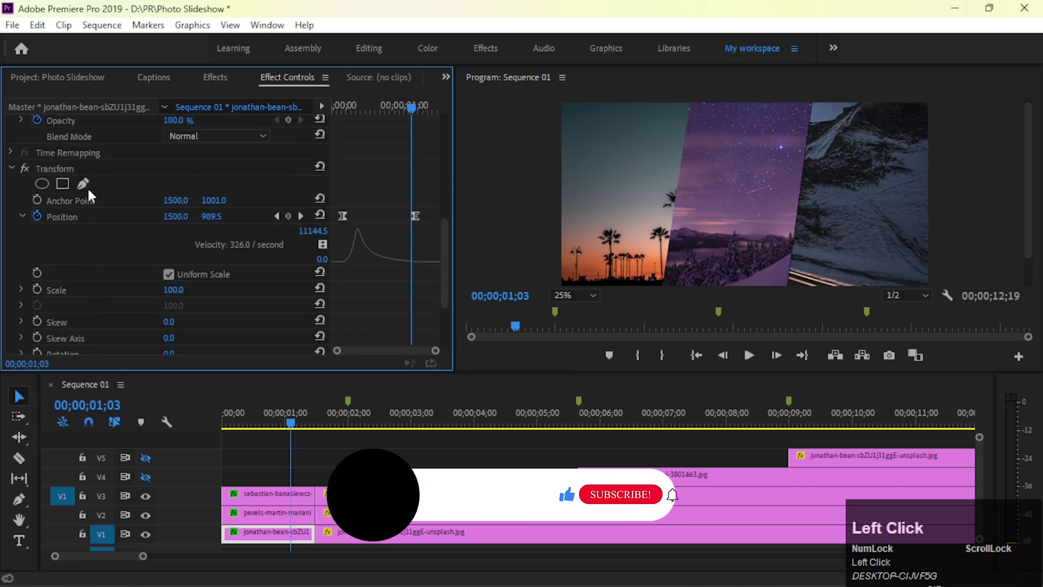
drag(271, 422, 196, 422)
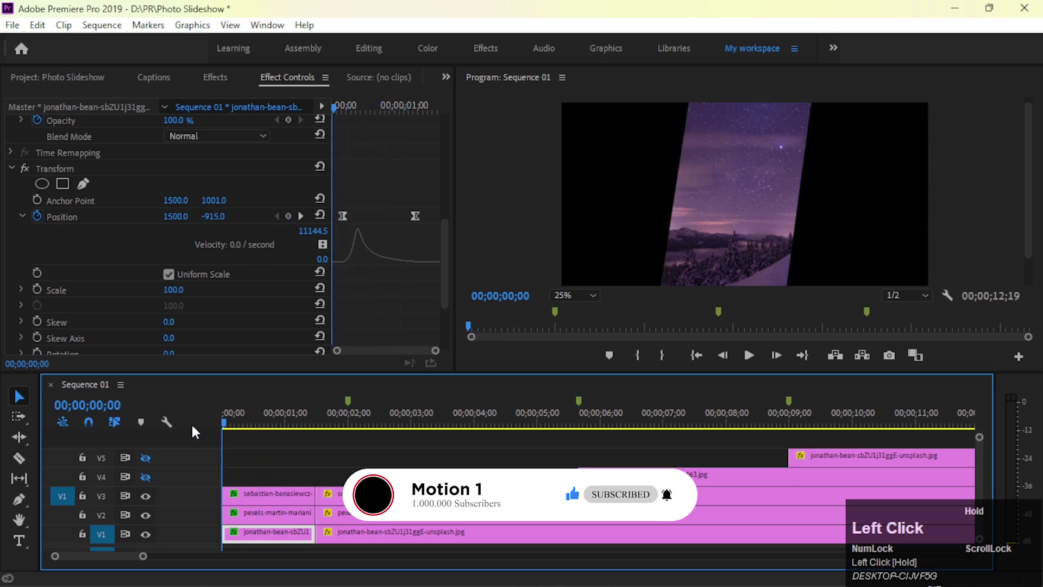
key(space)
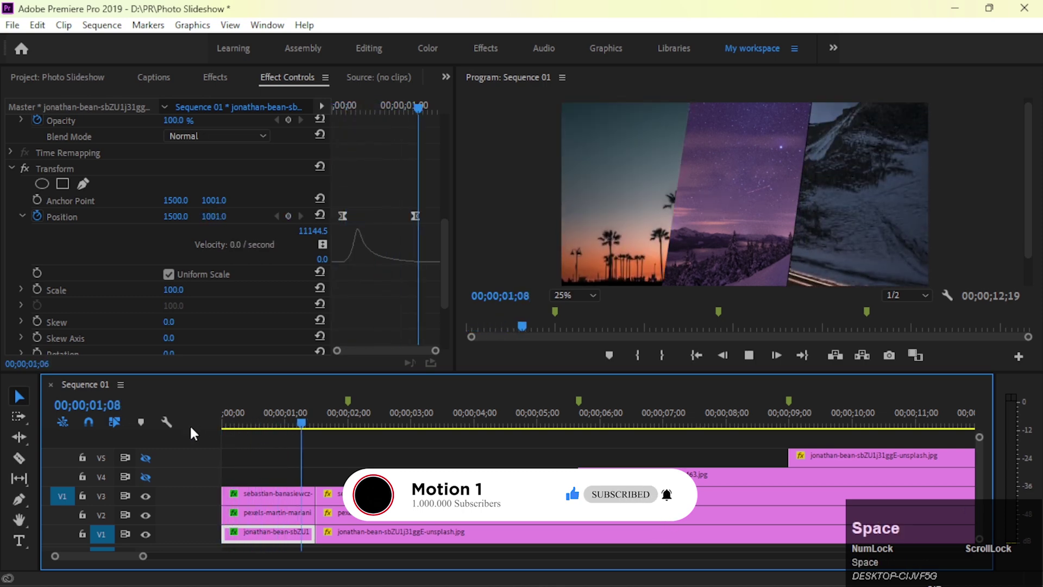
Keyframe the opening V2 clip's Transform Position with Y 5305 at 00;00;00;05 and the reset position at 00;00;01;05.
click(263, 512)
drag(277, 425, 250, 429)
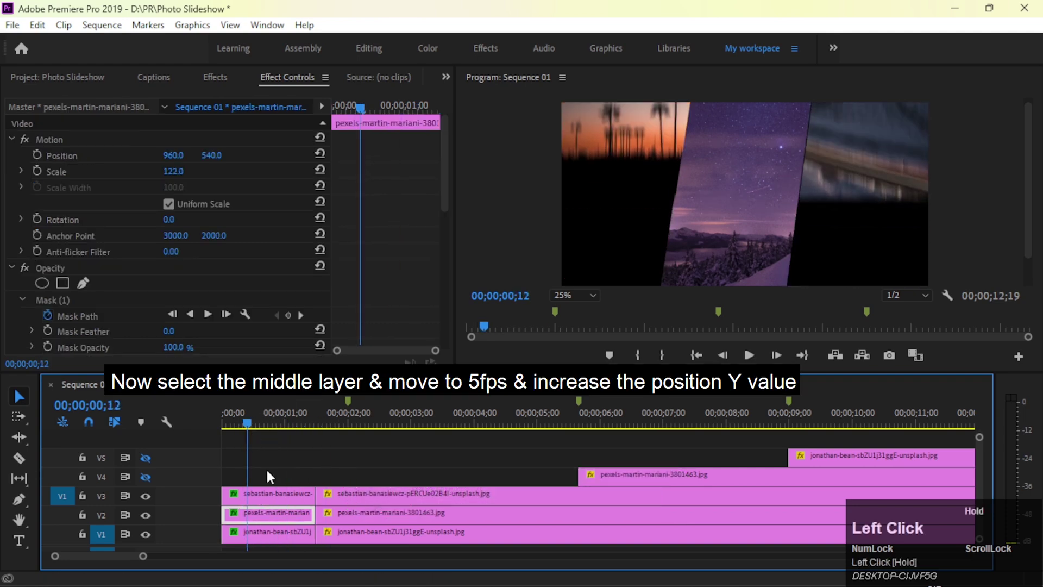
click(262, 492)
scroll(147, 272, down, 5)
drag(247, 417, 232, 423)
click(256, 513)
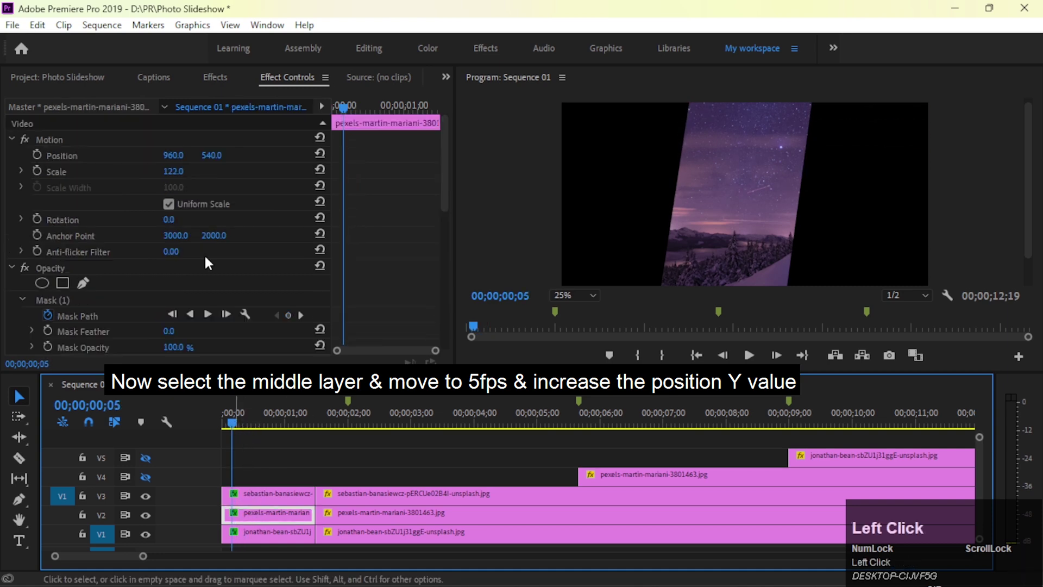
scroll(69, 217, down, 1)
scroll(70, 218, down, 6)
scroll(87, 253, up, 1)
scroll(99, 256, up, 1)
scroll(99, 256, down, 3)
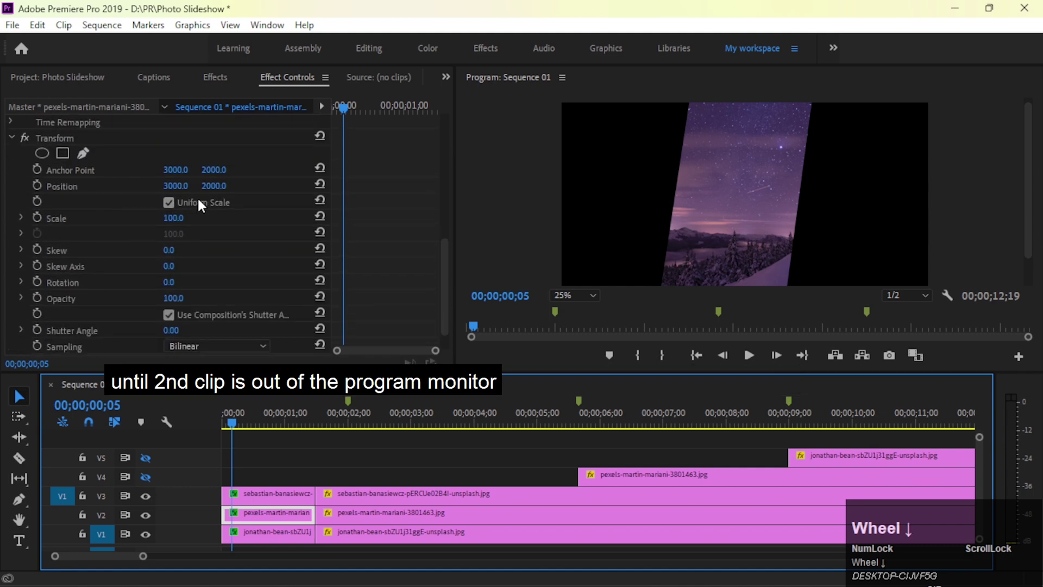
drag(209, 187, 625, 187)
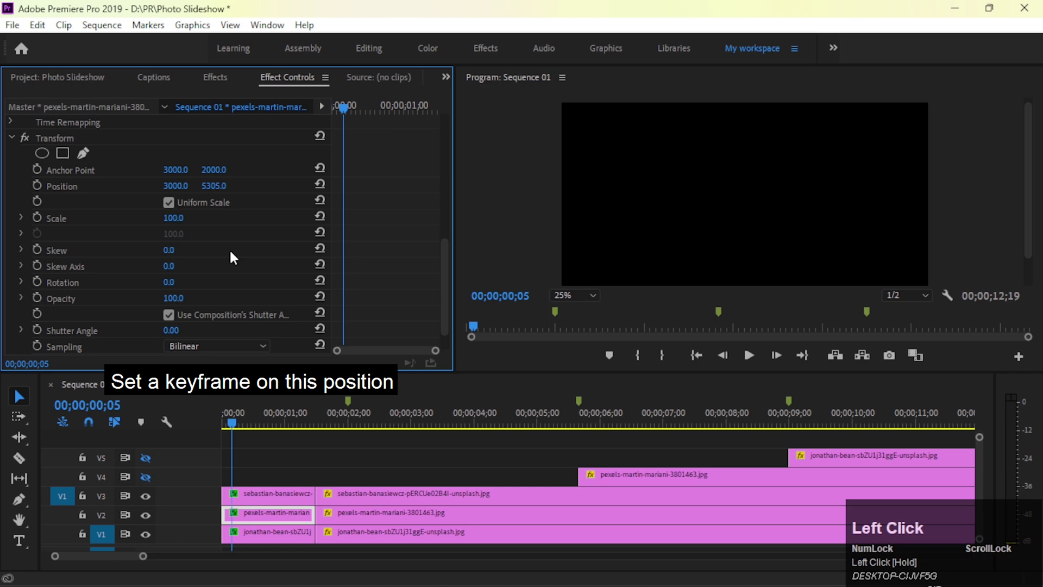
click(37, 186)
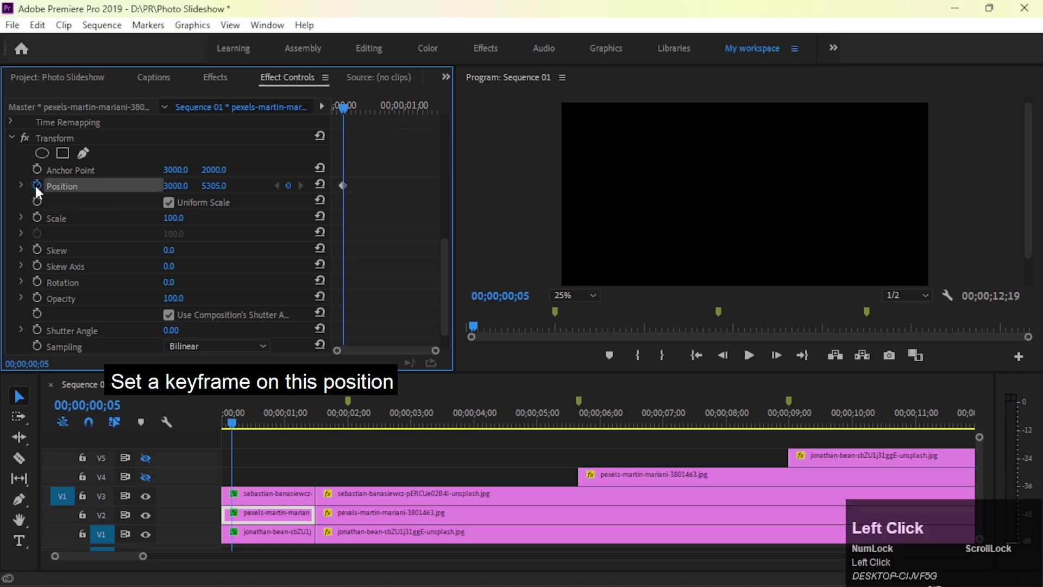
drag(232, 422, 296, 418)
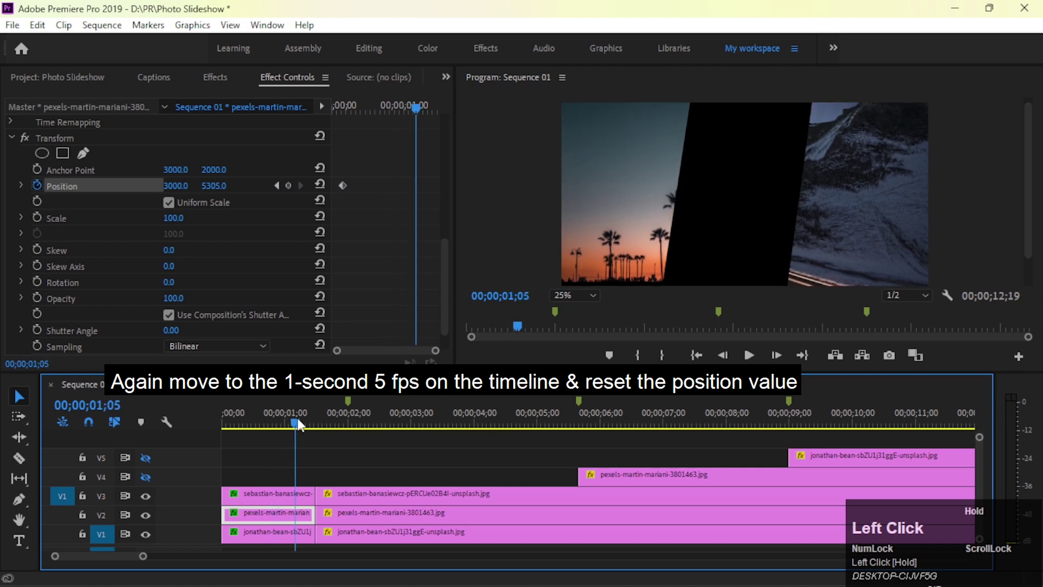
click(317, 186)
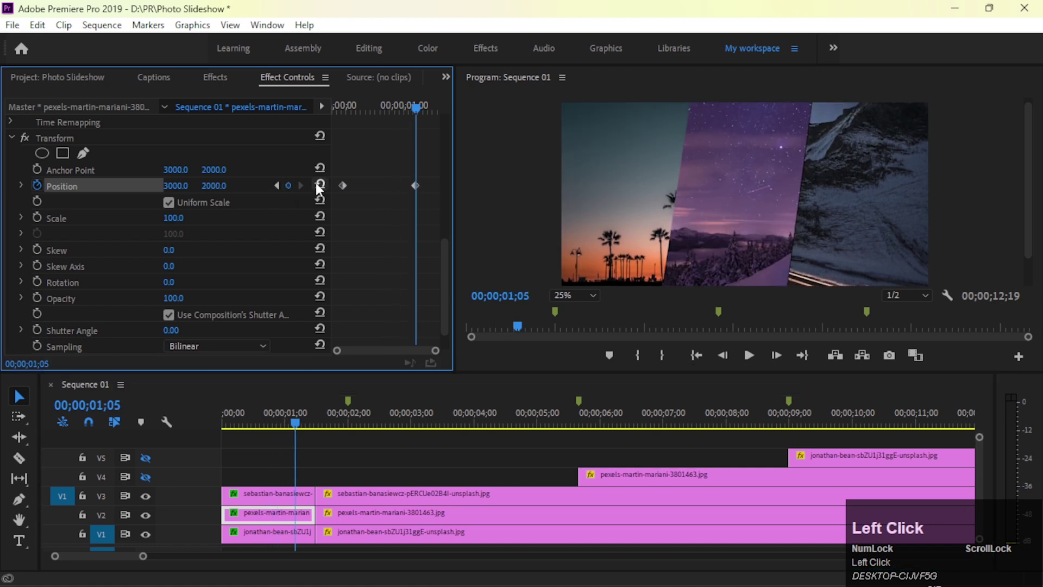
Ease the V2 clip's Position keyframes with an early velocity peak, and use its own Shutter Angle of 160 instead of the composition's.
right_click(343, 185)
mouse_move(419, 317)
click(576, 407)
click(21, 185)
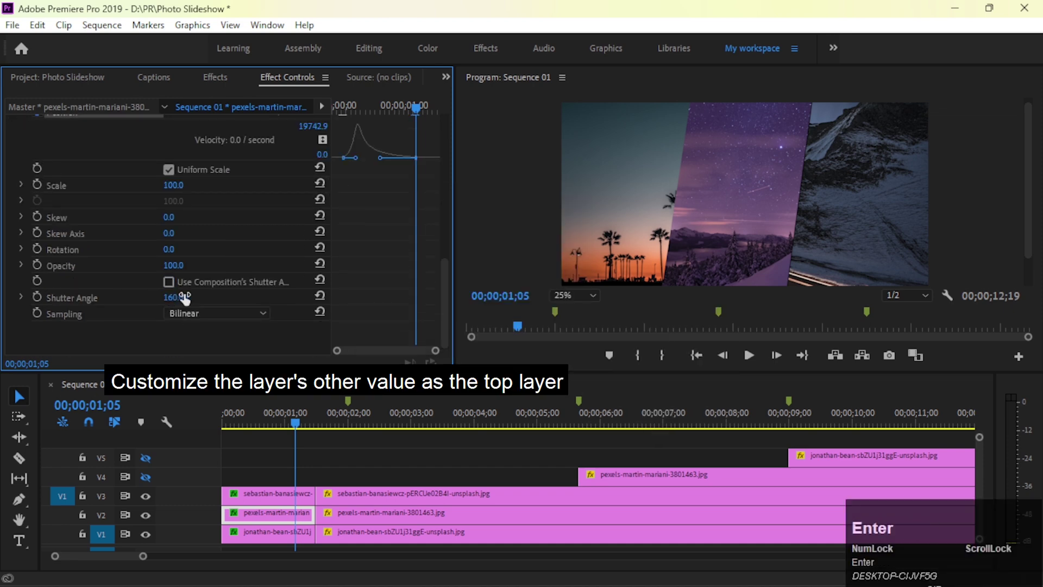
Show tracks V4 and V5 again and play the whole slideshow from its start.
click(190, 421)
key(space)
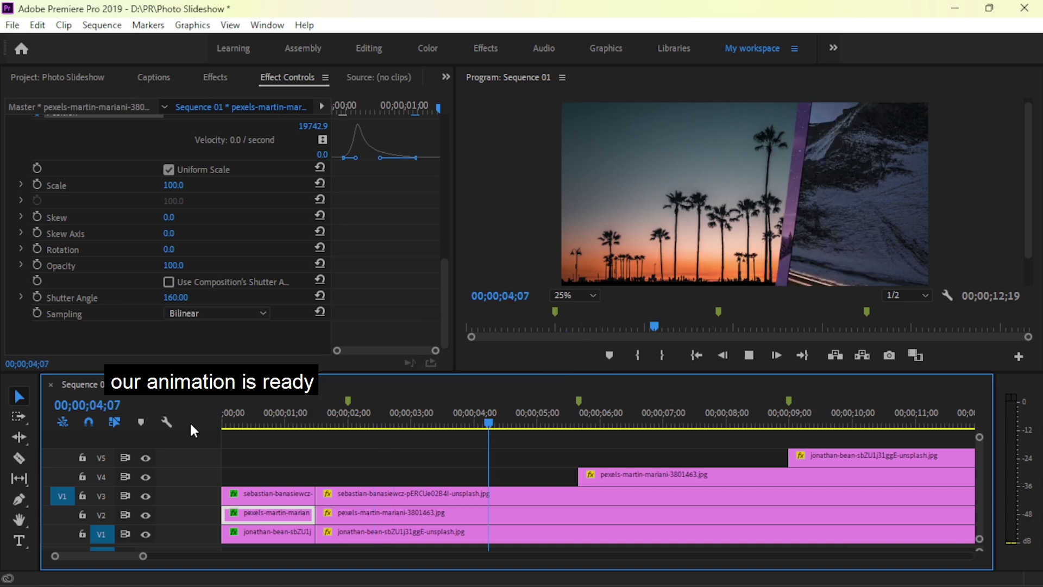
click(272, 455)
drag(143, 556, 252, 556)
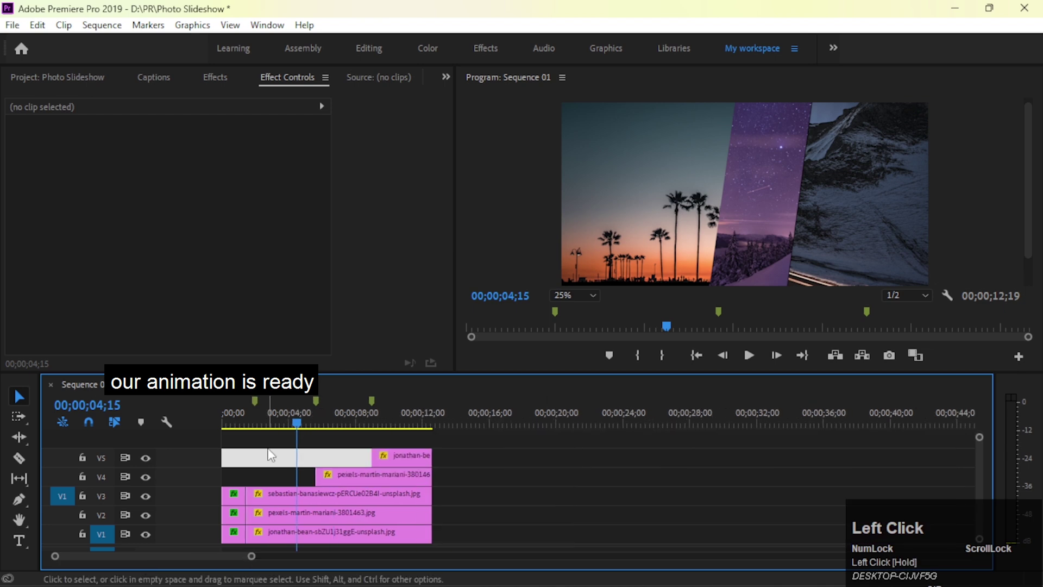
drag(267, 423, 196, 424)
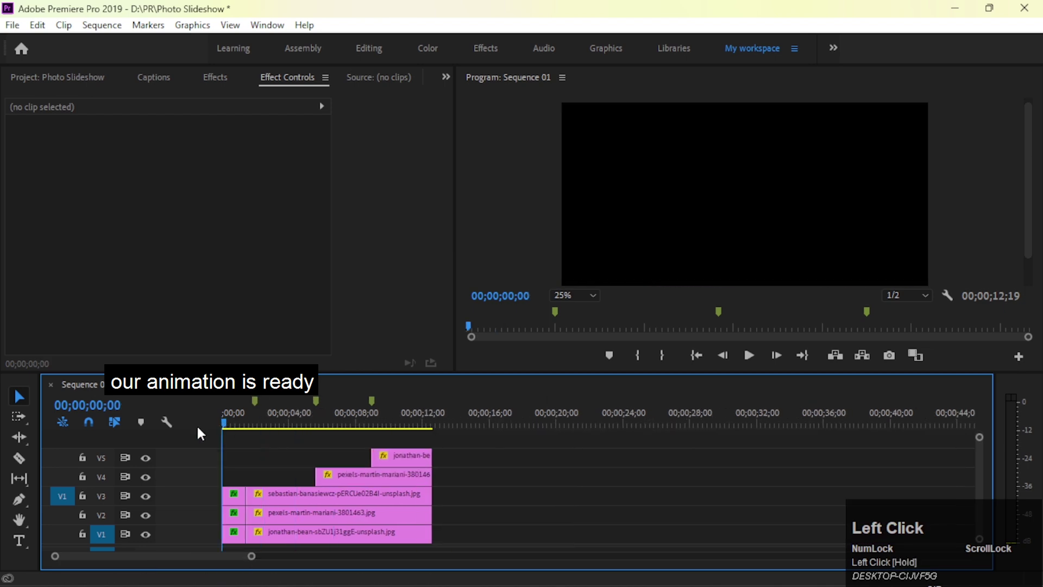
key(space)
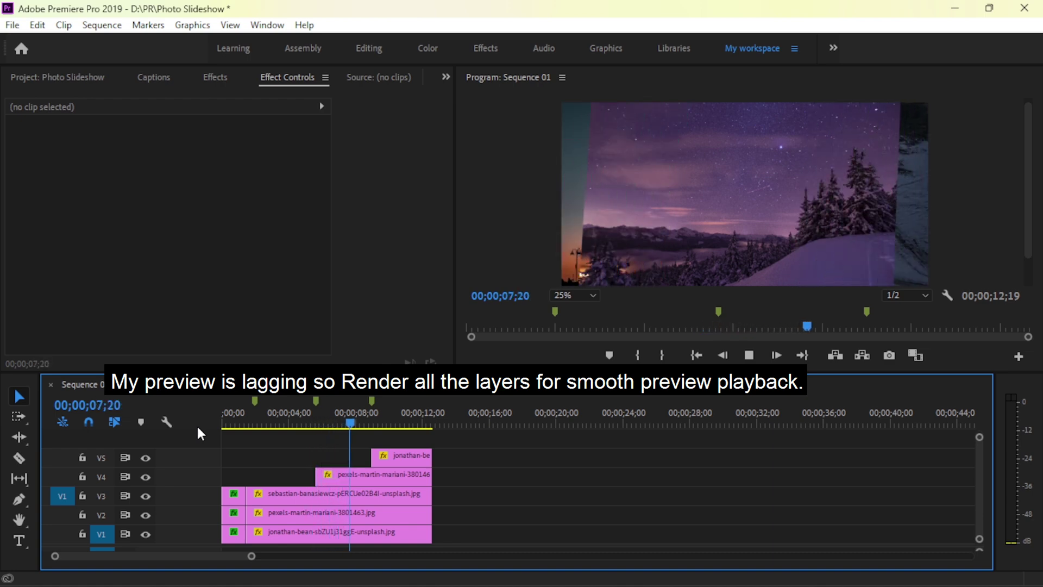
key(space)
Render the video previews for the whole sequence and play the final animation from the start.
drag(355, 423, 222, 438)
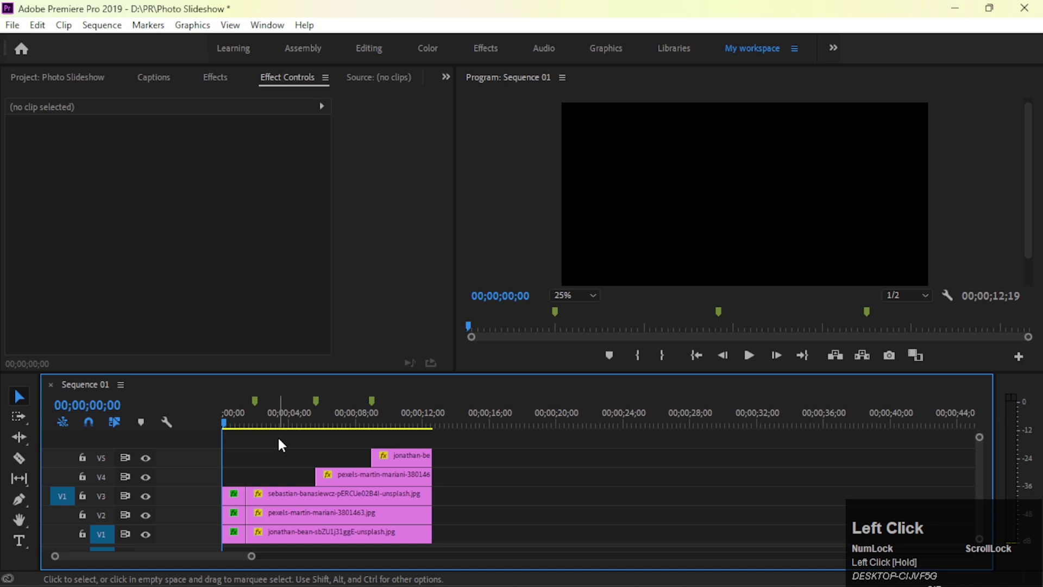
click(109, 32)
click(155, 50)
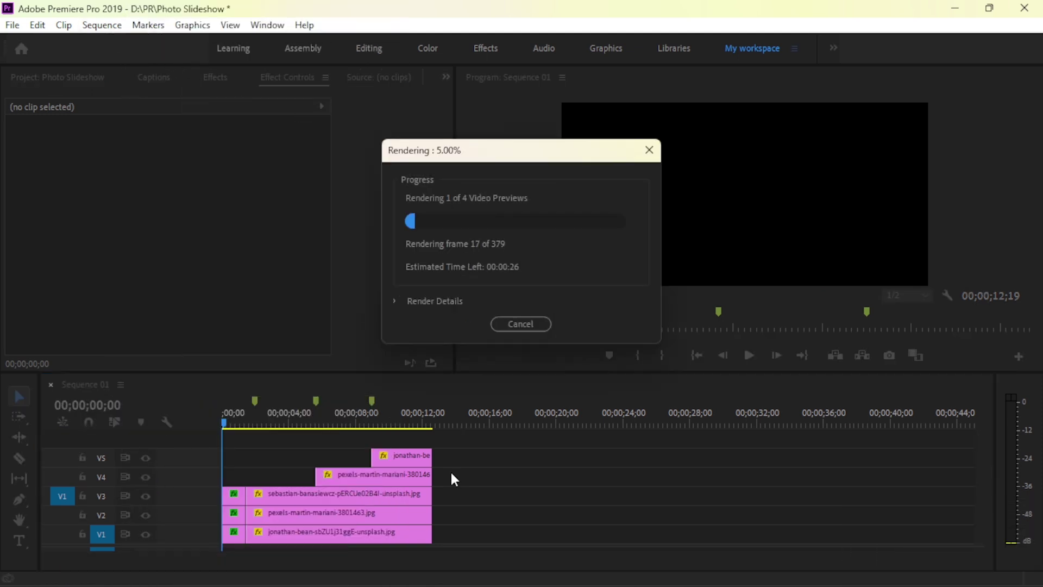
key(space)
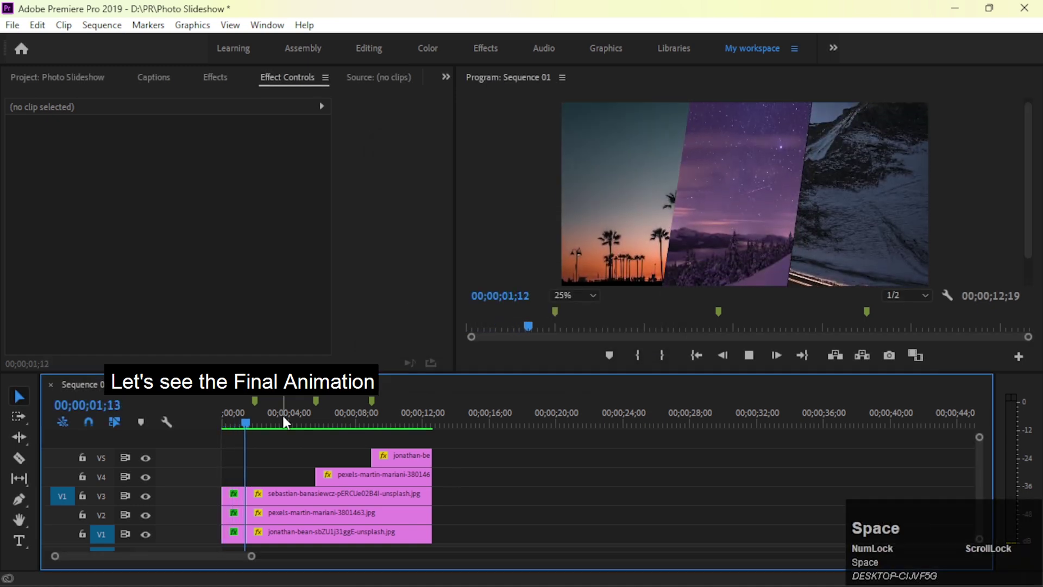